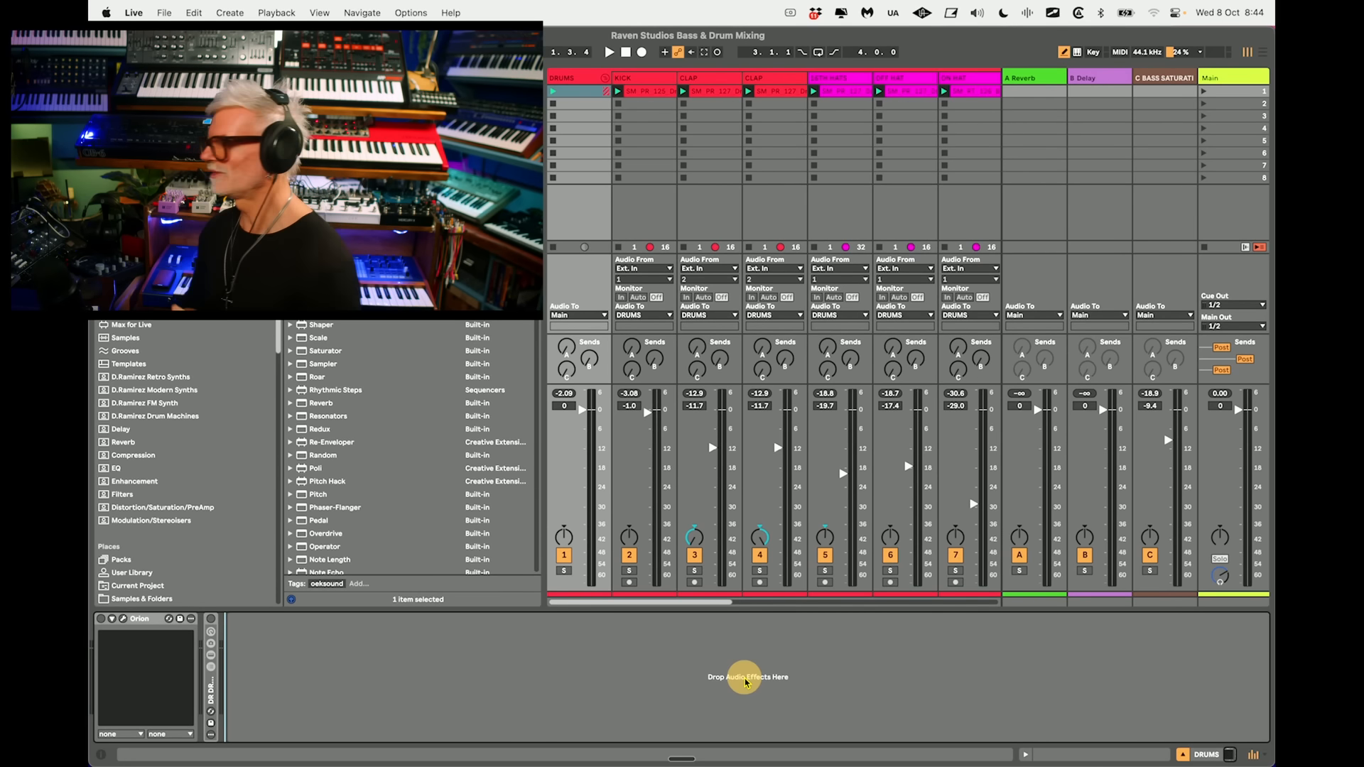
# Play the DRUMS group to compare its sound with DR DRUM RACK bypassed and enabled.
pyautogui.click(577, 79)
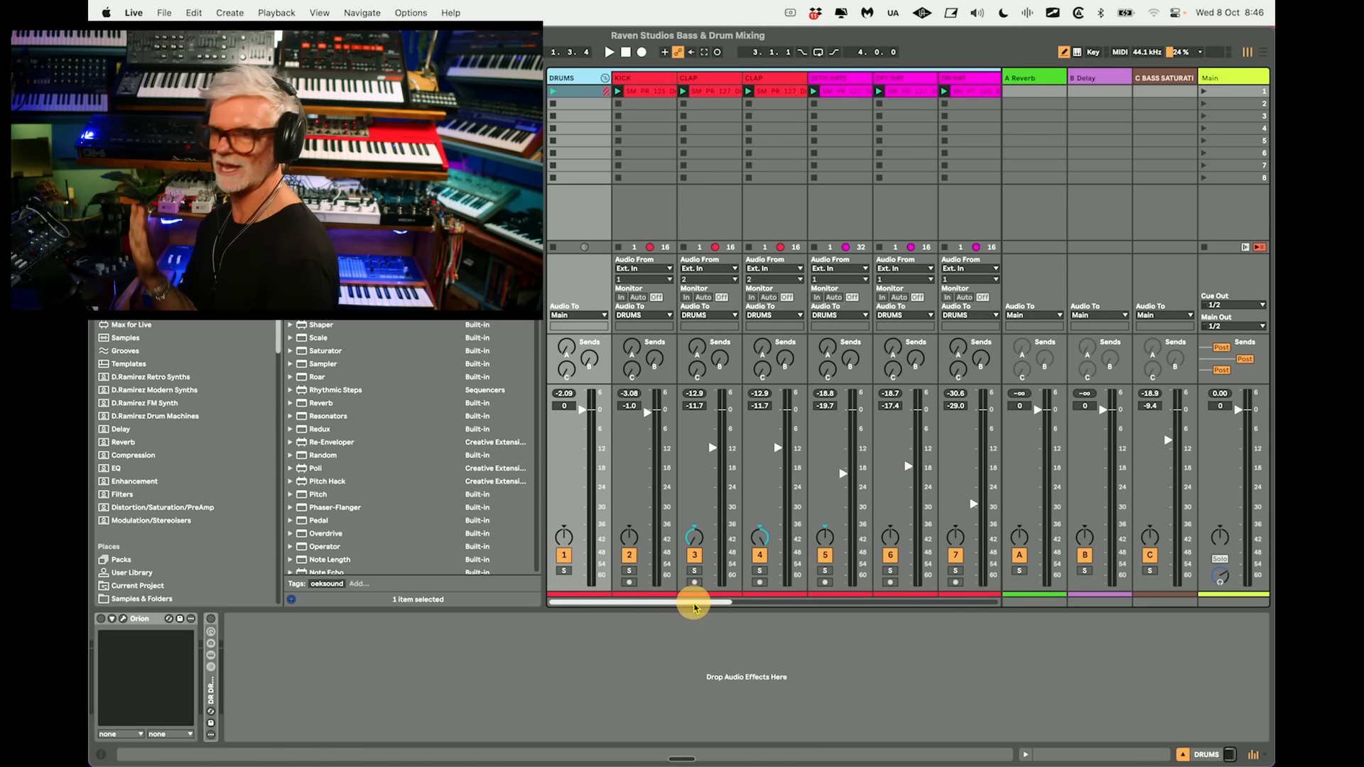
pyautogui.press('space')
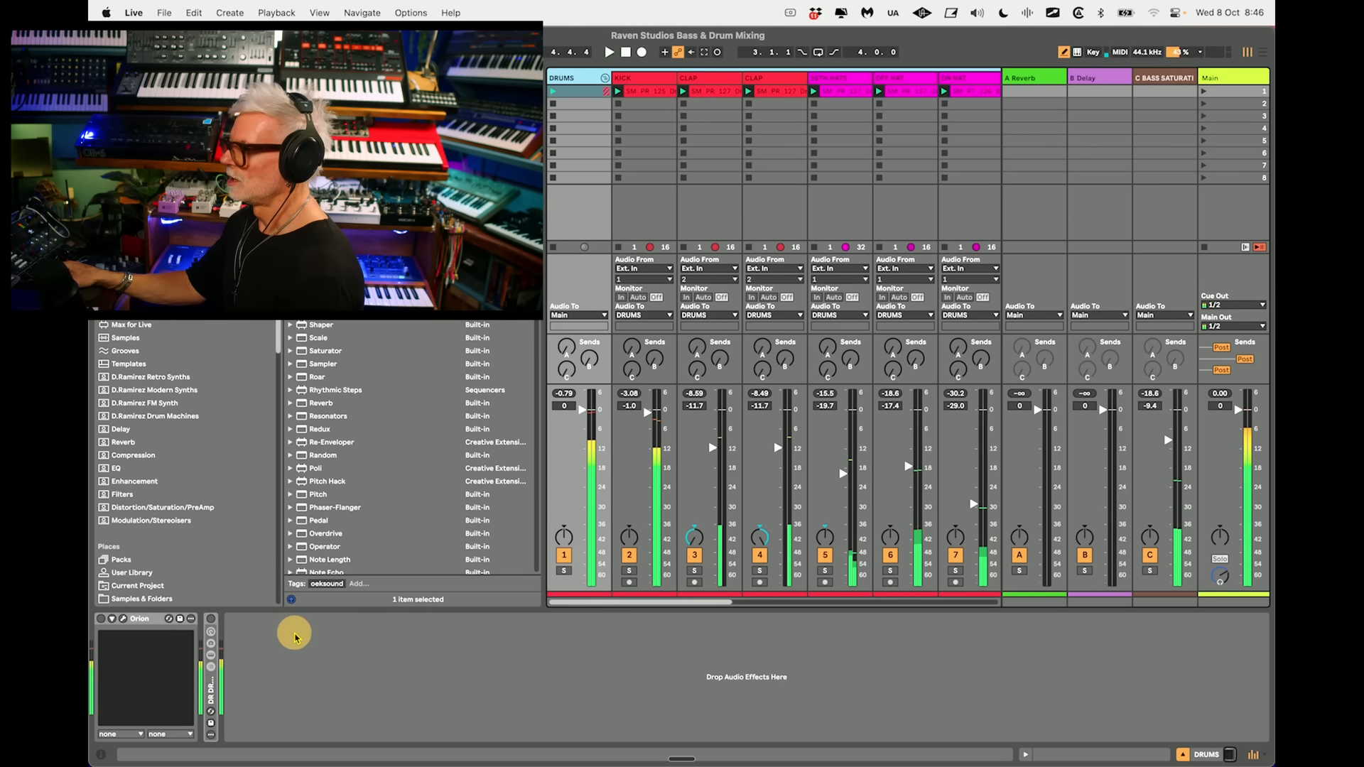
pyautogui.click(212, 620)
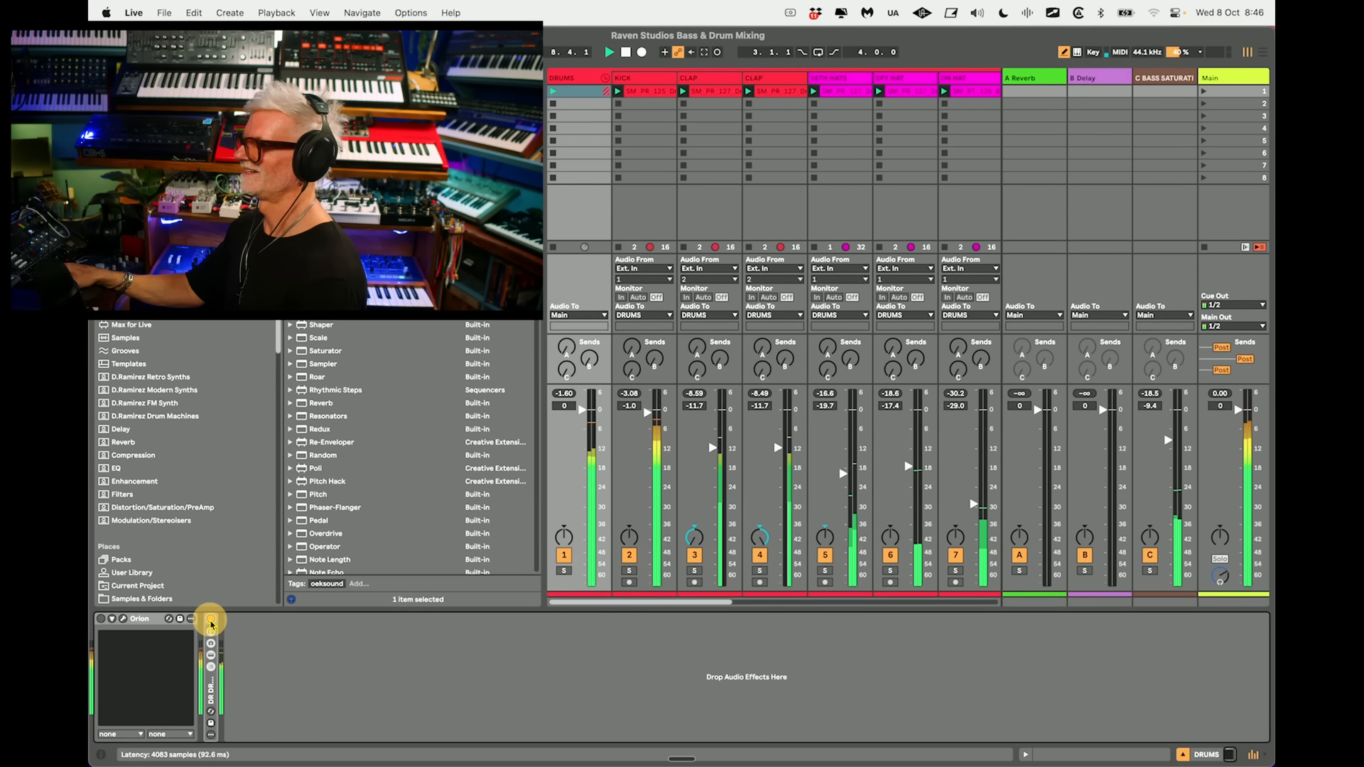
pyautogui.press('space')
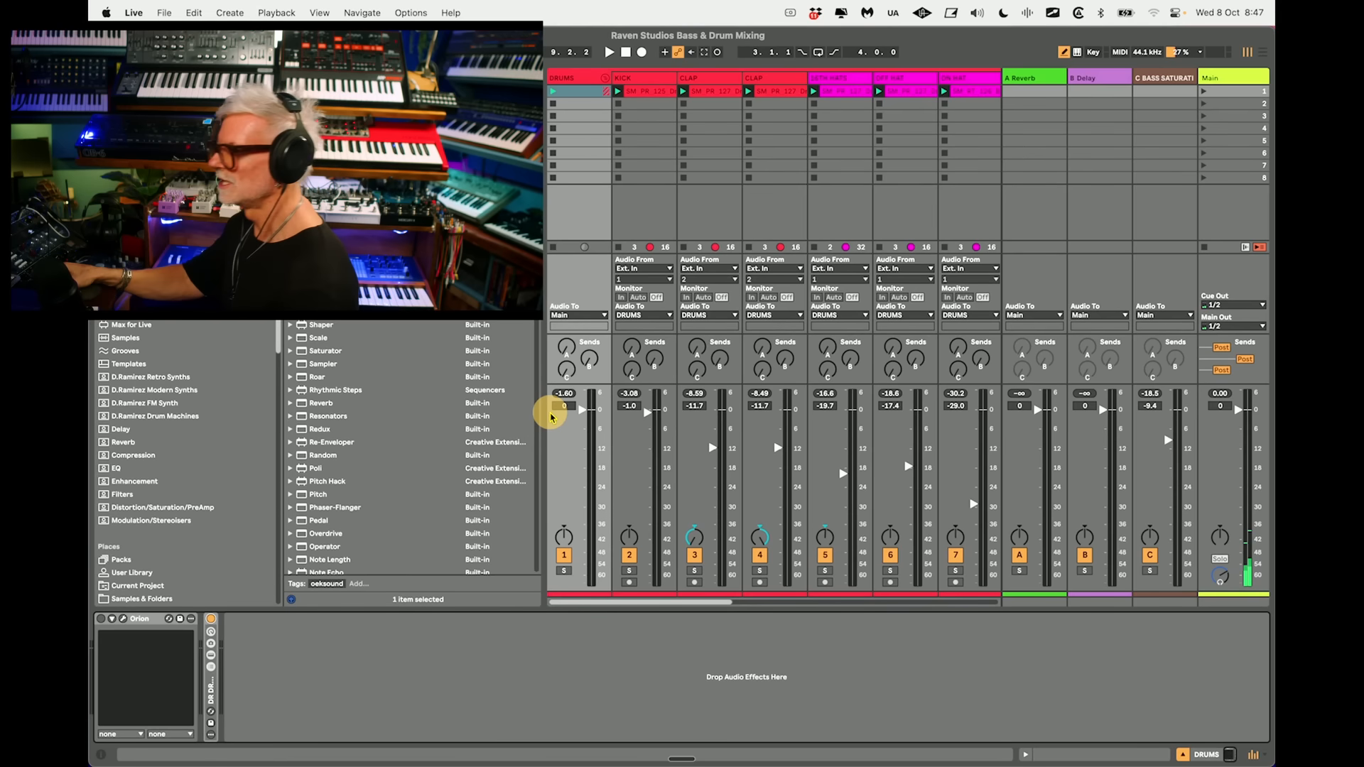
# Solo the DRUMS group, play it while resetting the peak readout to check its peak level, and unsolo it.
pyautogui.click(563, 570)
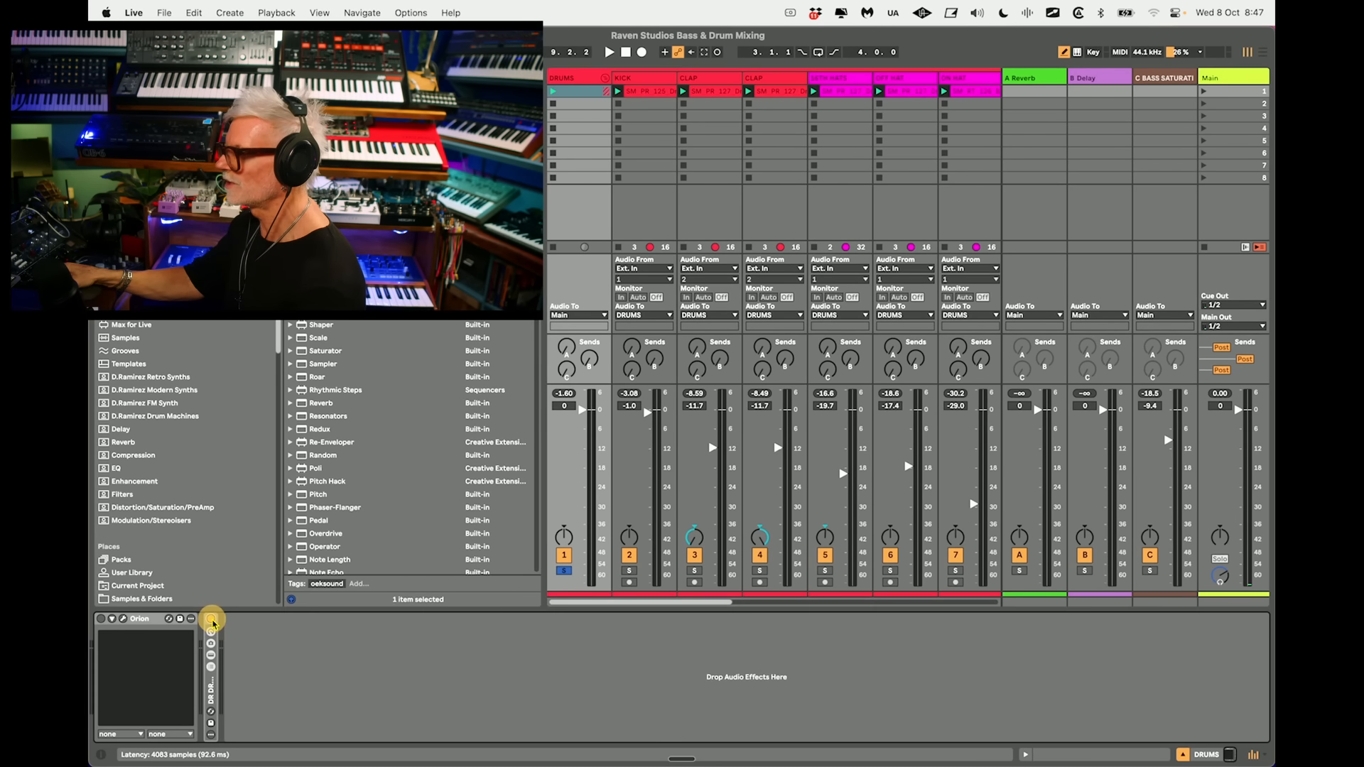
pyautogui.press('space')
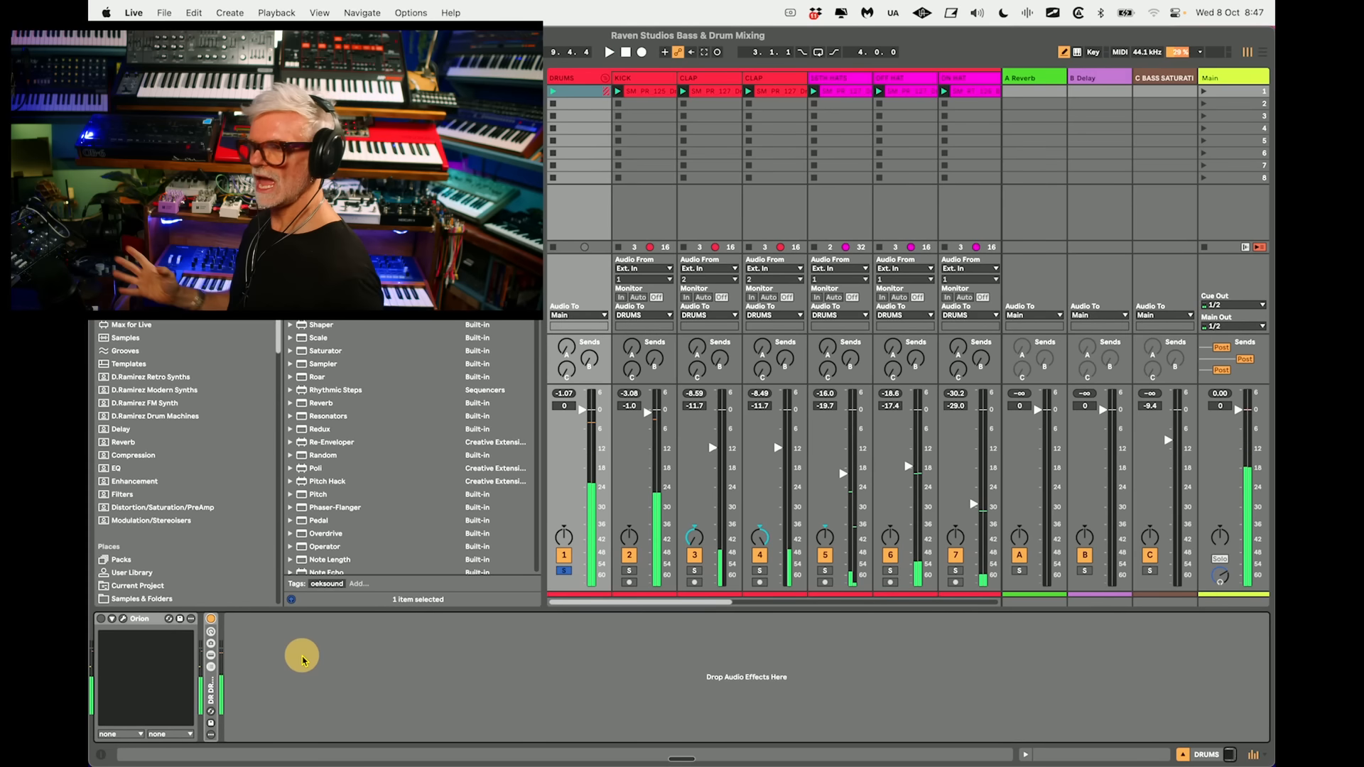
pyautogui.press('space')
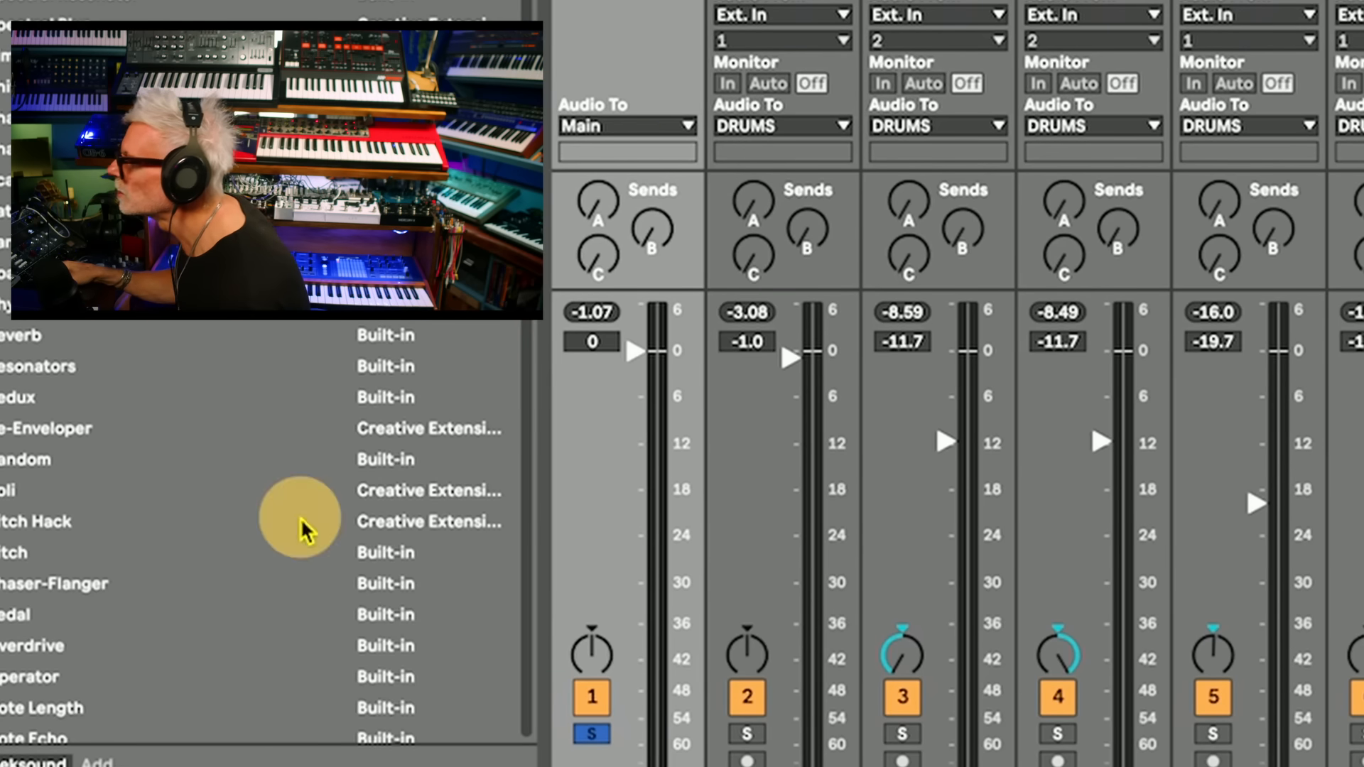
pyautogui.click(593, 312)
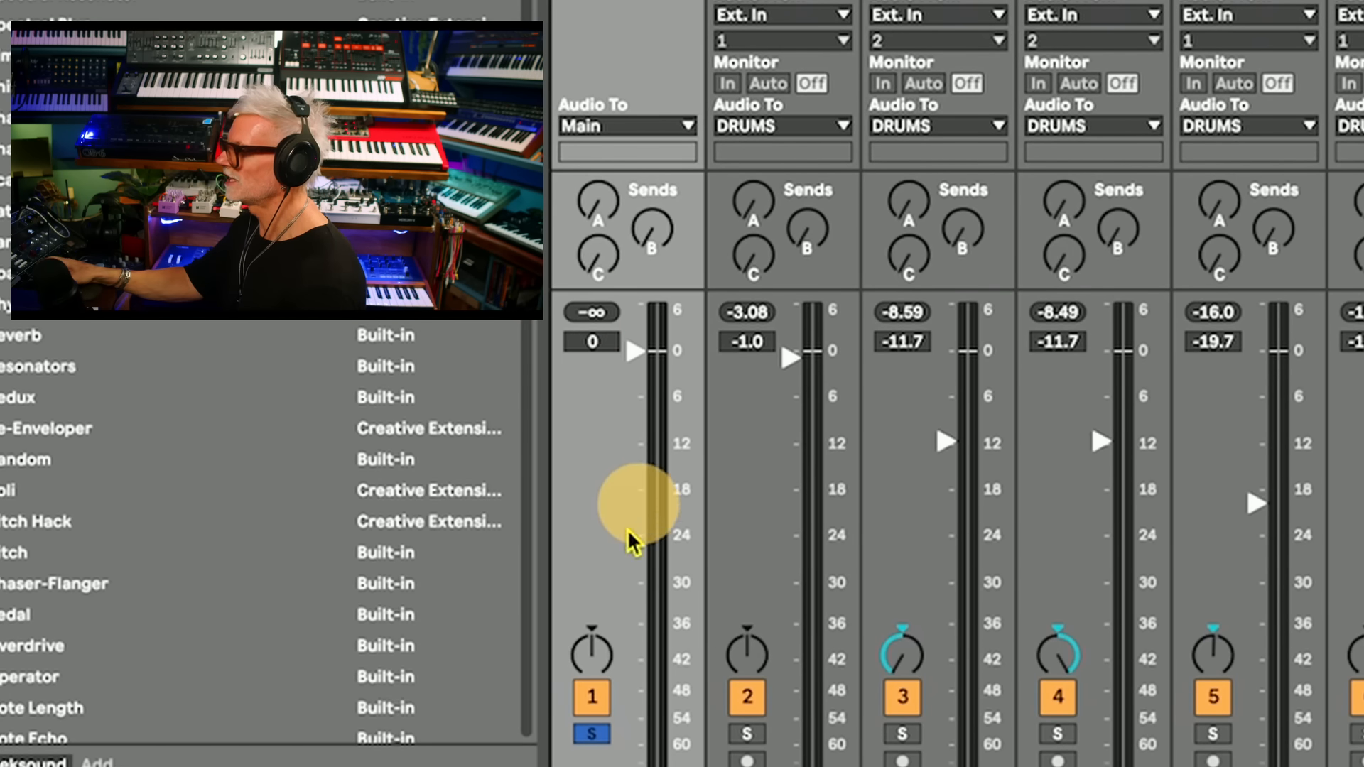
pyautogui.press('space')
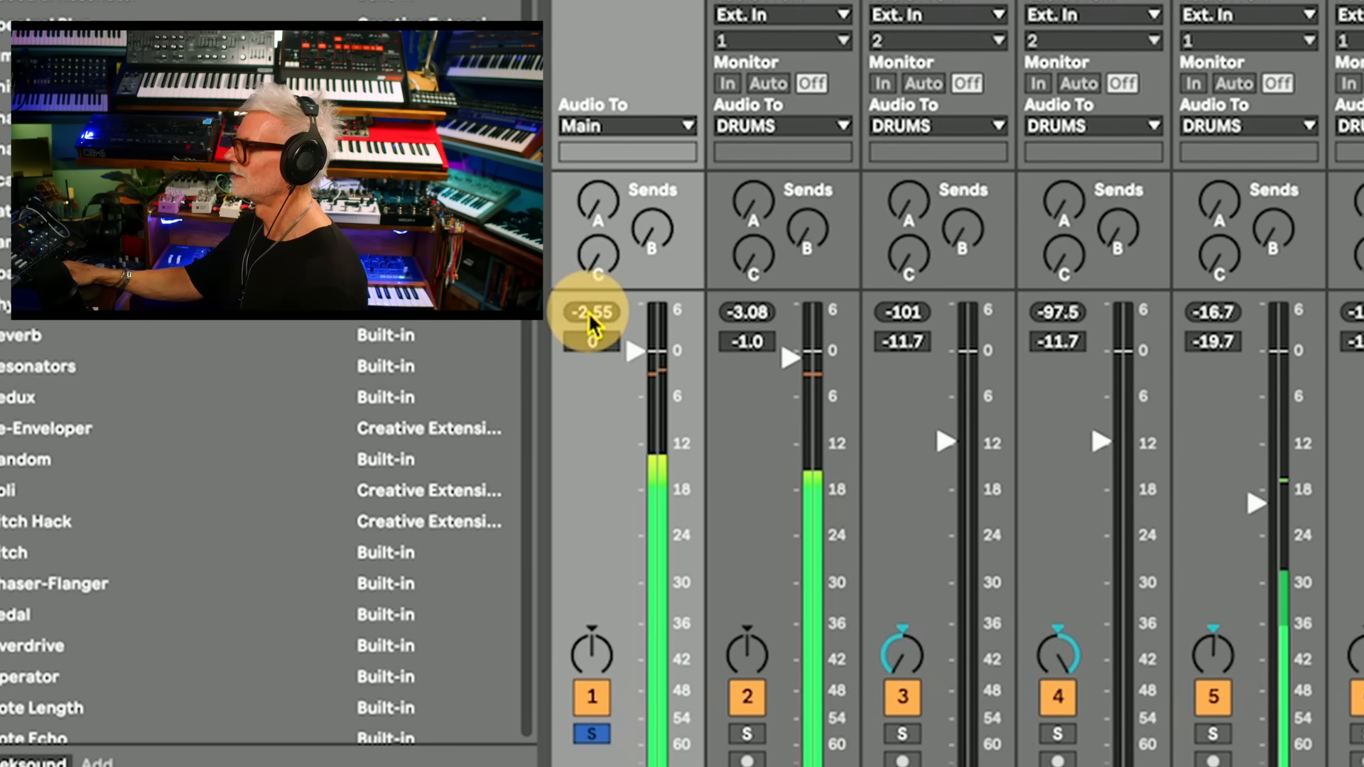
pyautogui.click(590, 312)
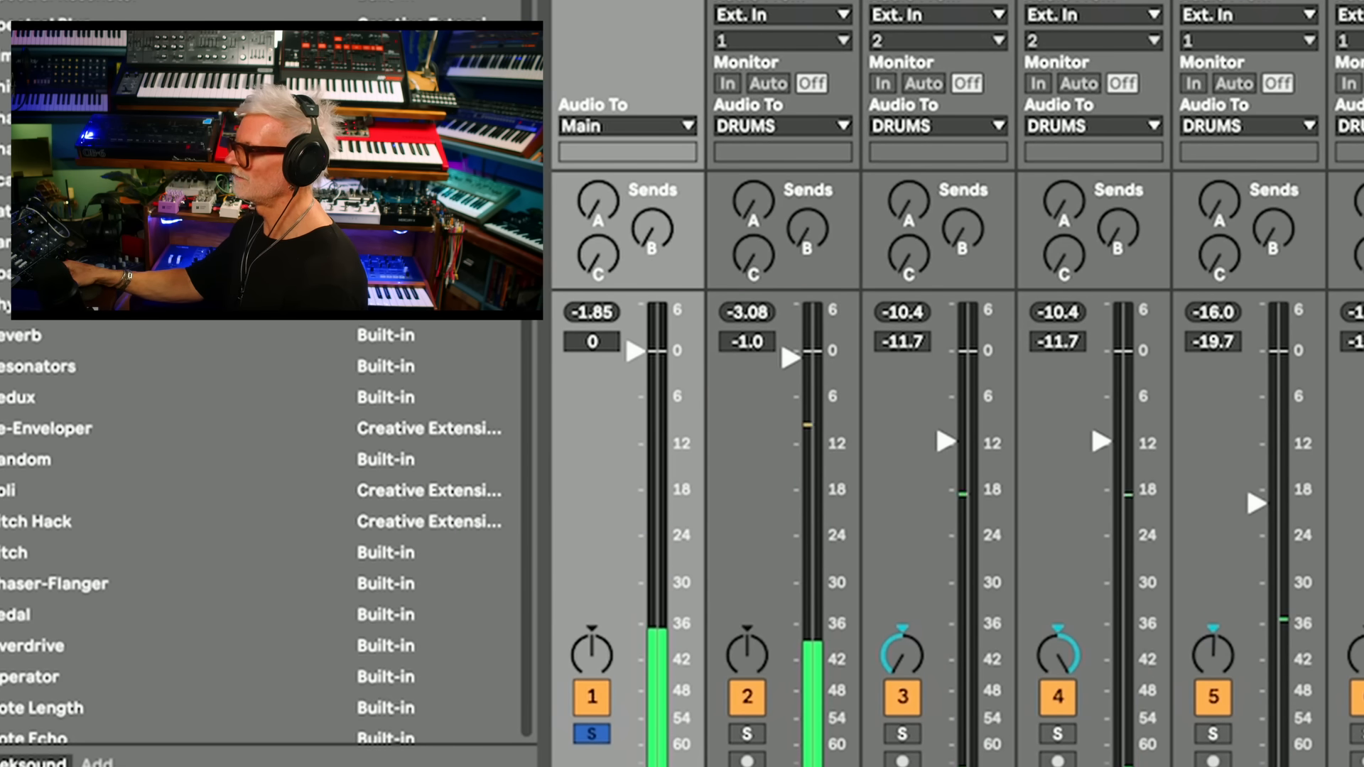
pyautogui.press('space')
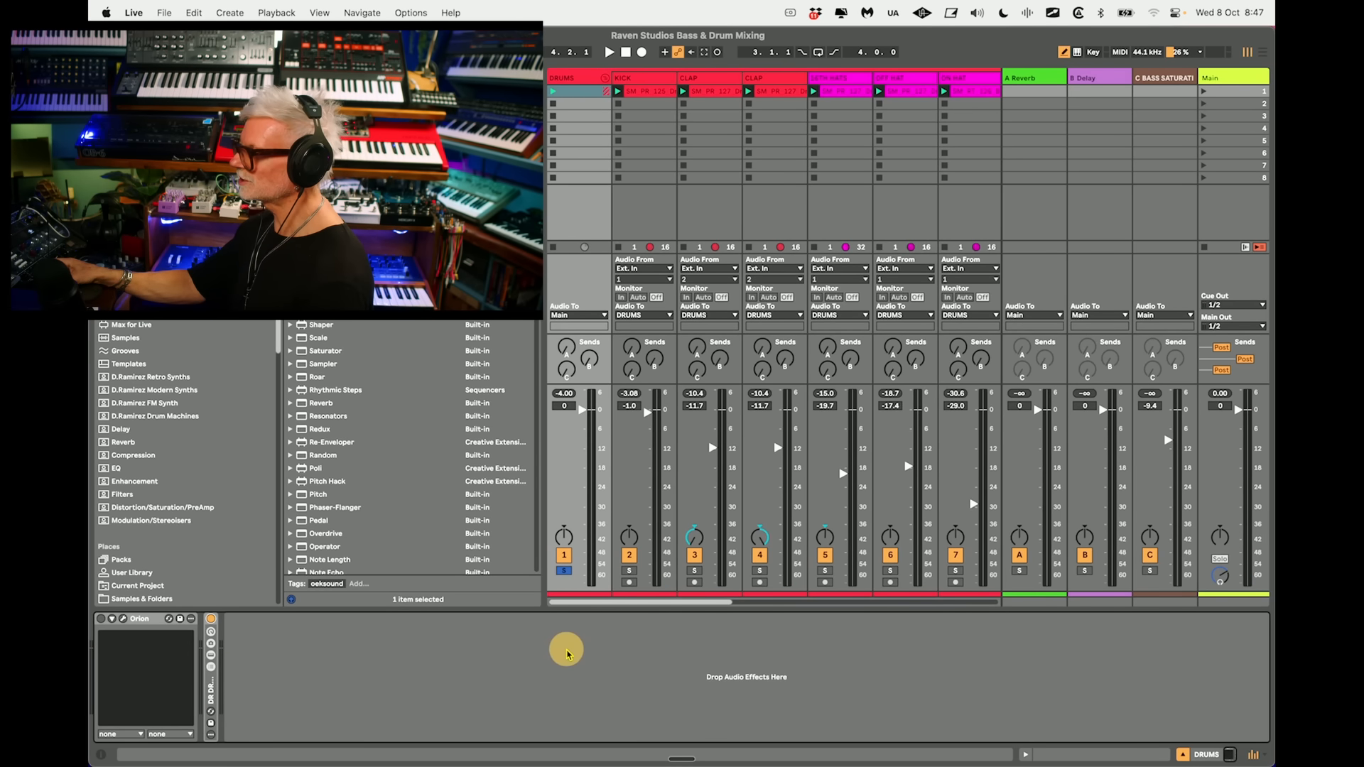
pyautogui.click(564, 571)
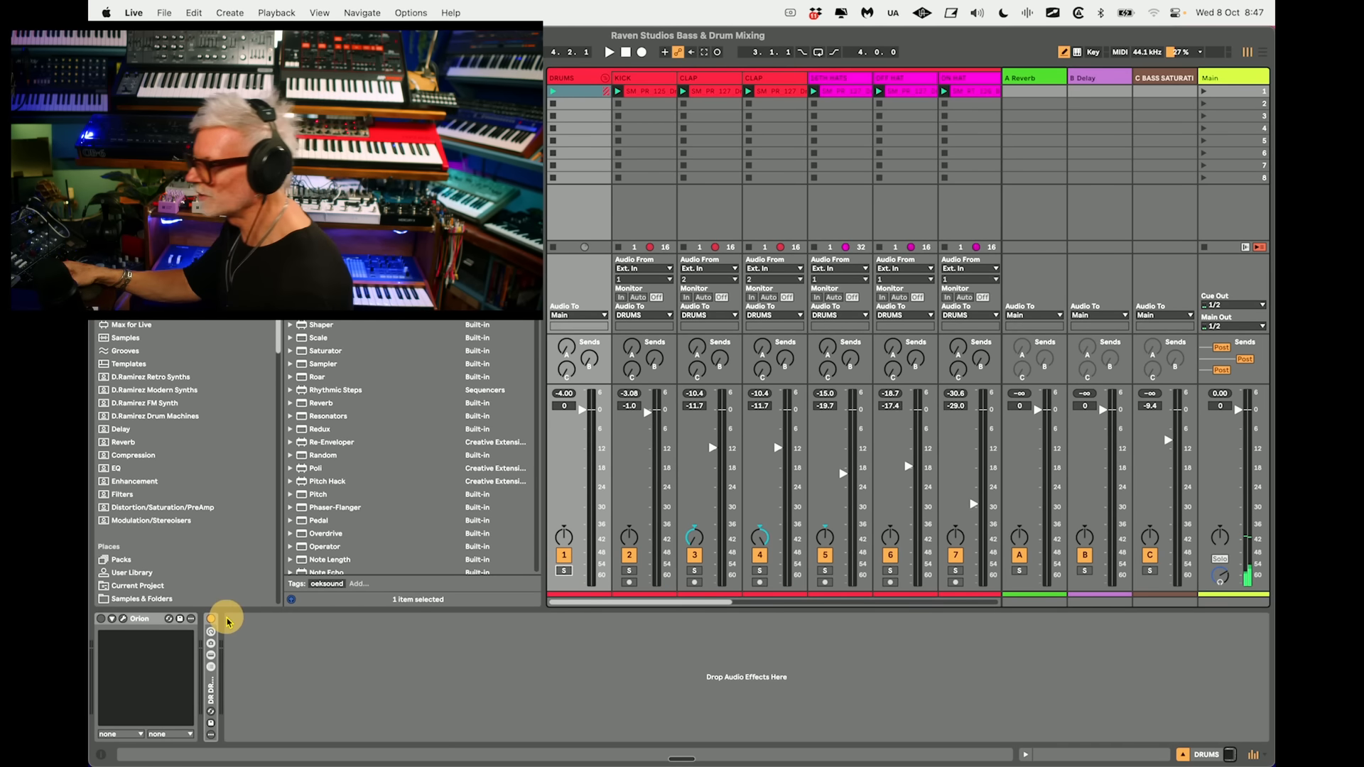
# Open the Orion plug-in on the DRUMS group, compare playback with it bypassed and enabled, and close its window.
pyautogui.click(137, 631)
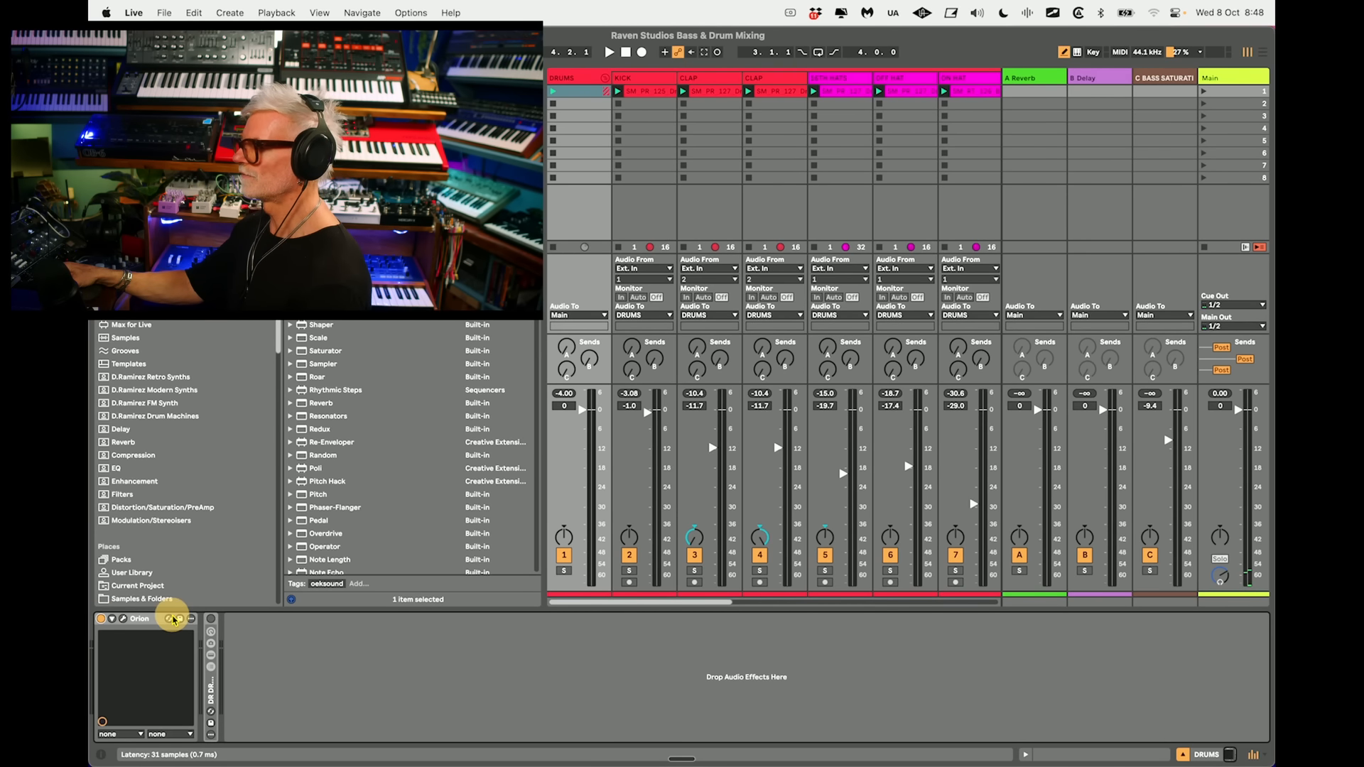
pyautogui.click(123, 619)
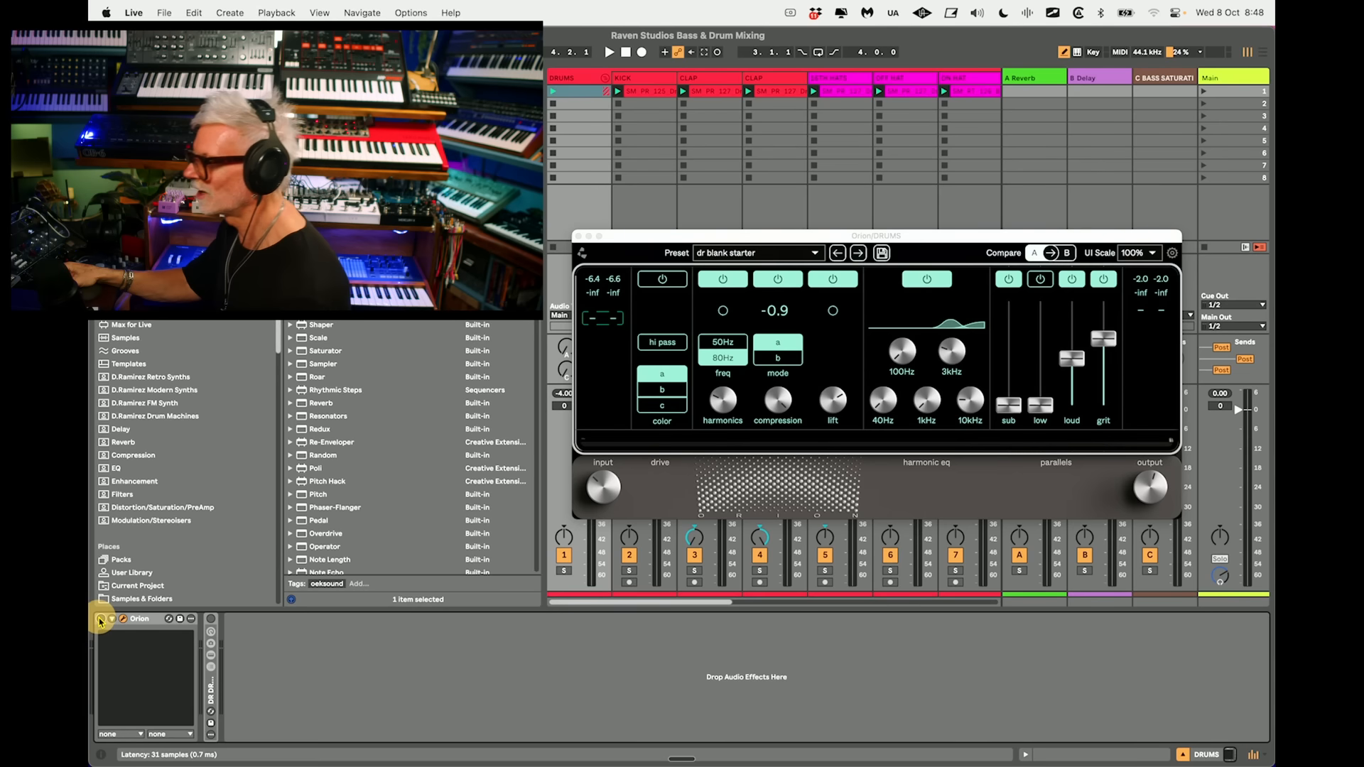
pyautogui.press('space')
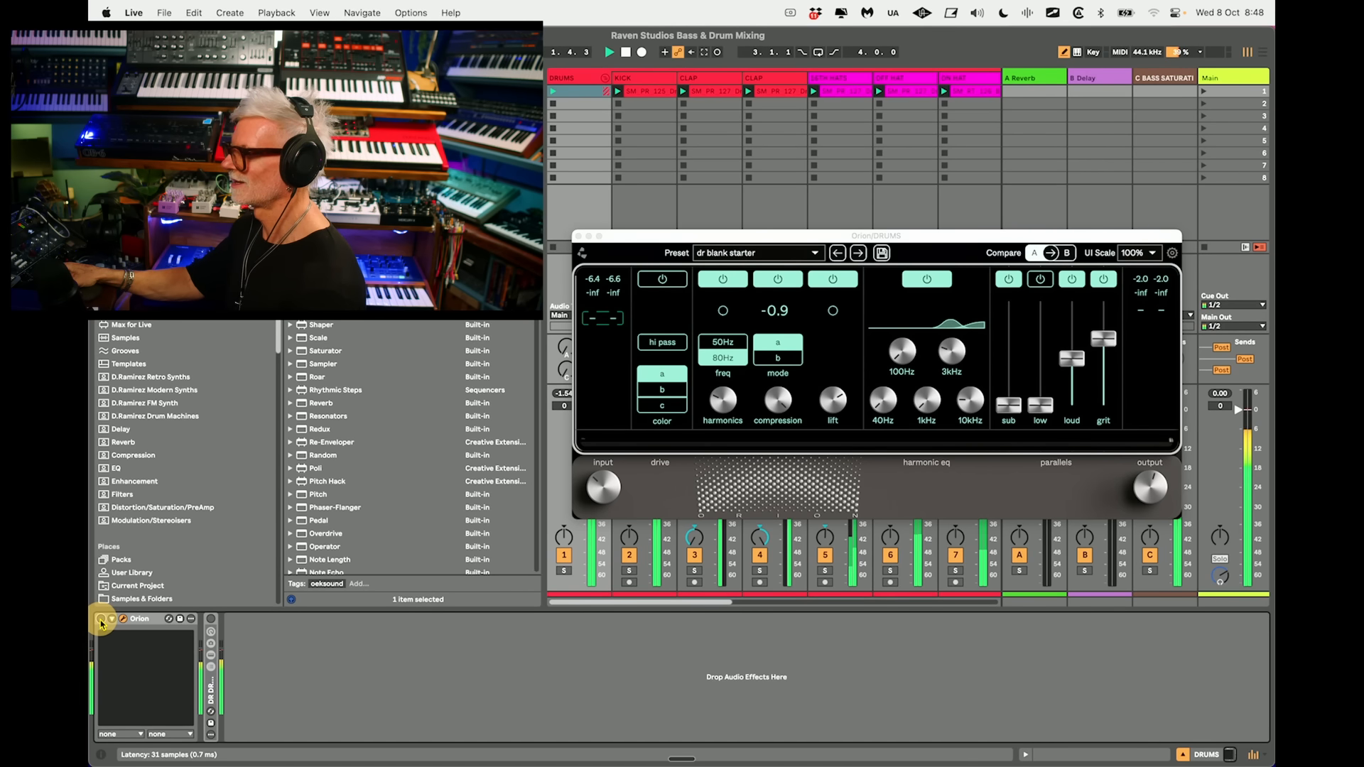
pyautogui.click(101, 620)
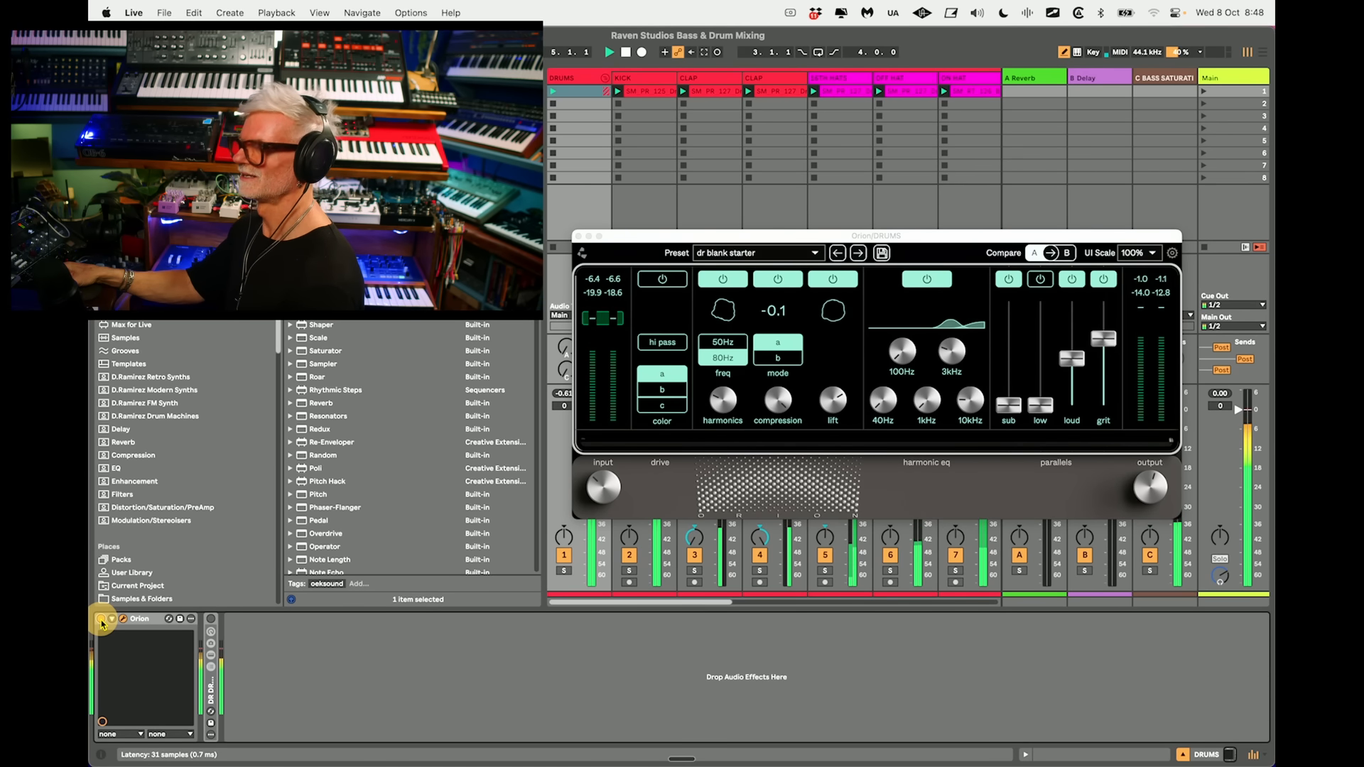
pyautogui.click(101, 621)
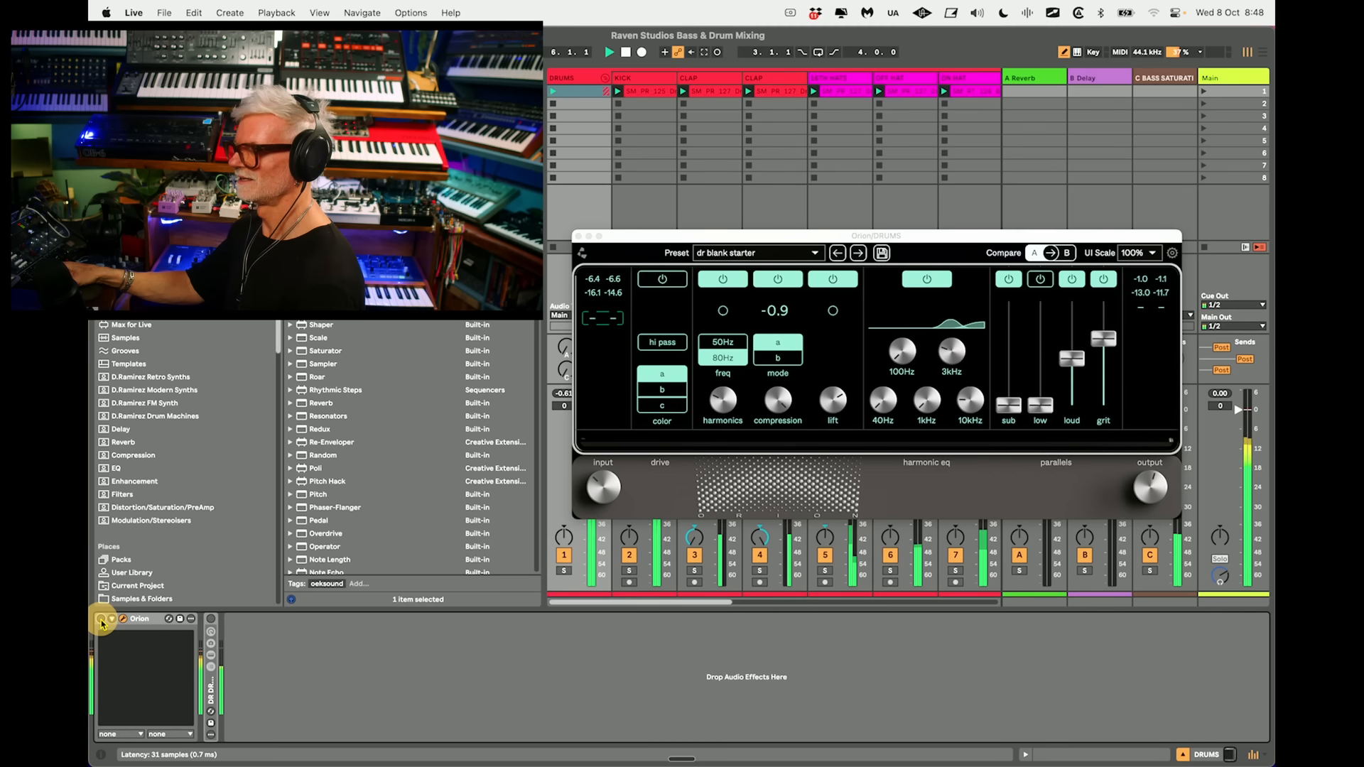
pyautogui.click(101, 620)
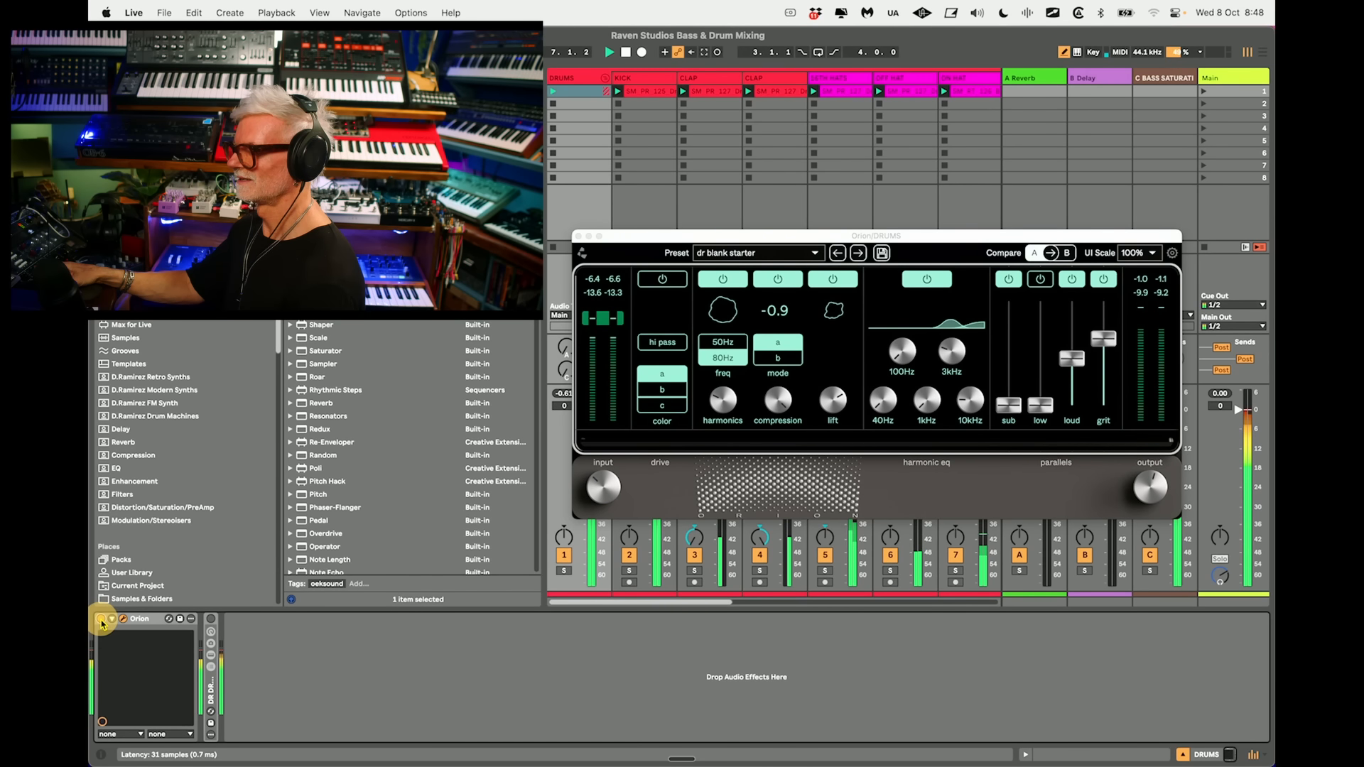
pyautogui.press('space')
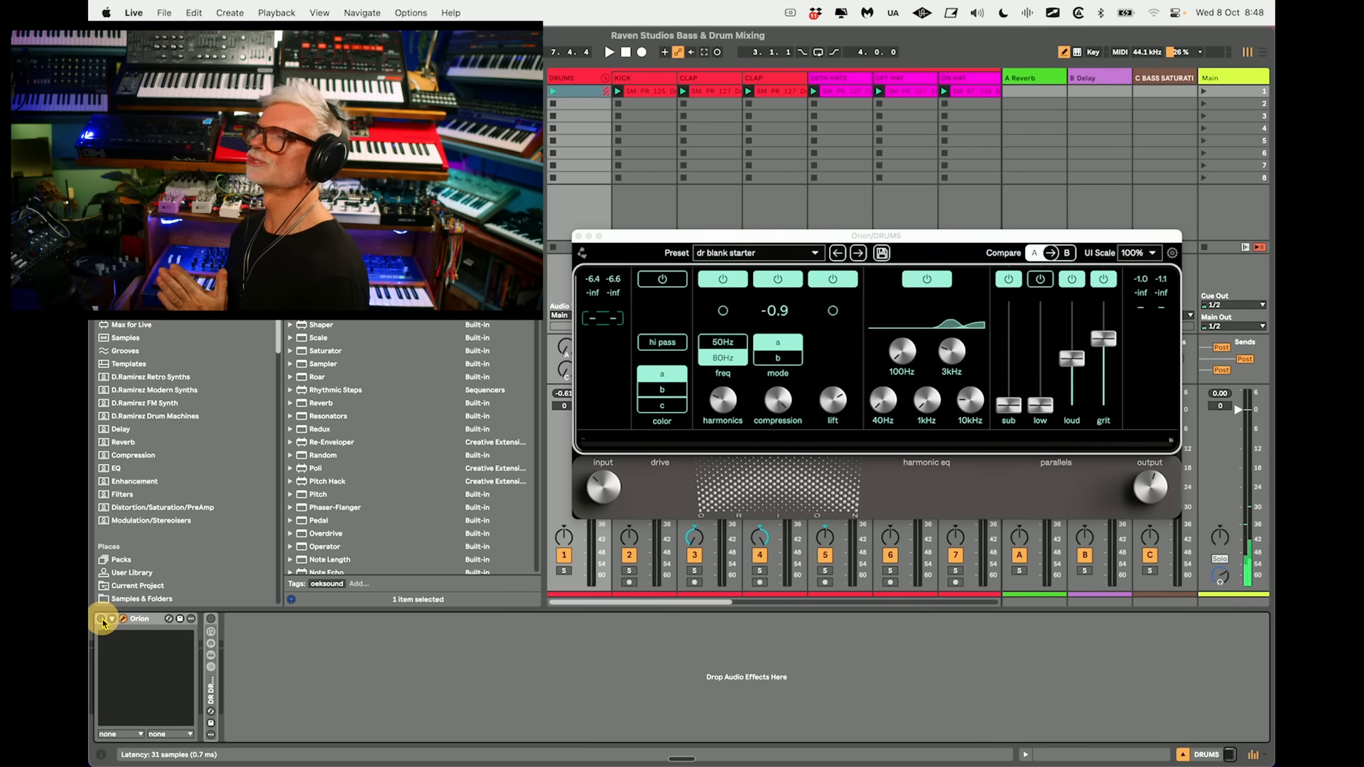
pyautogui.click(579, 237)
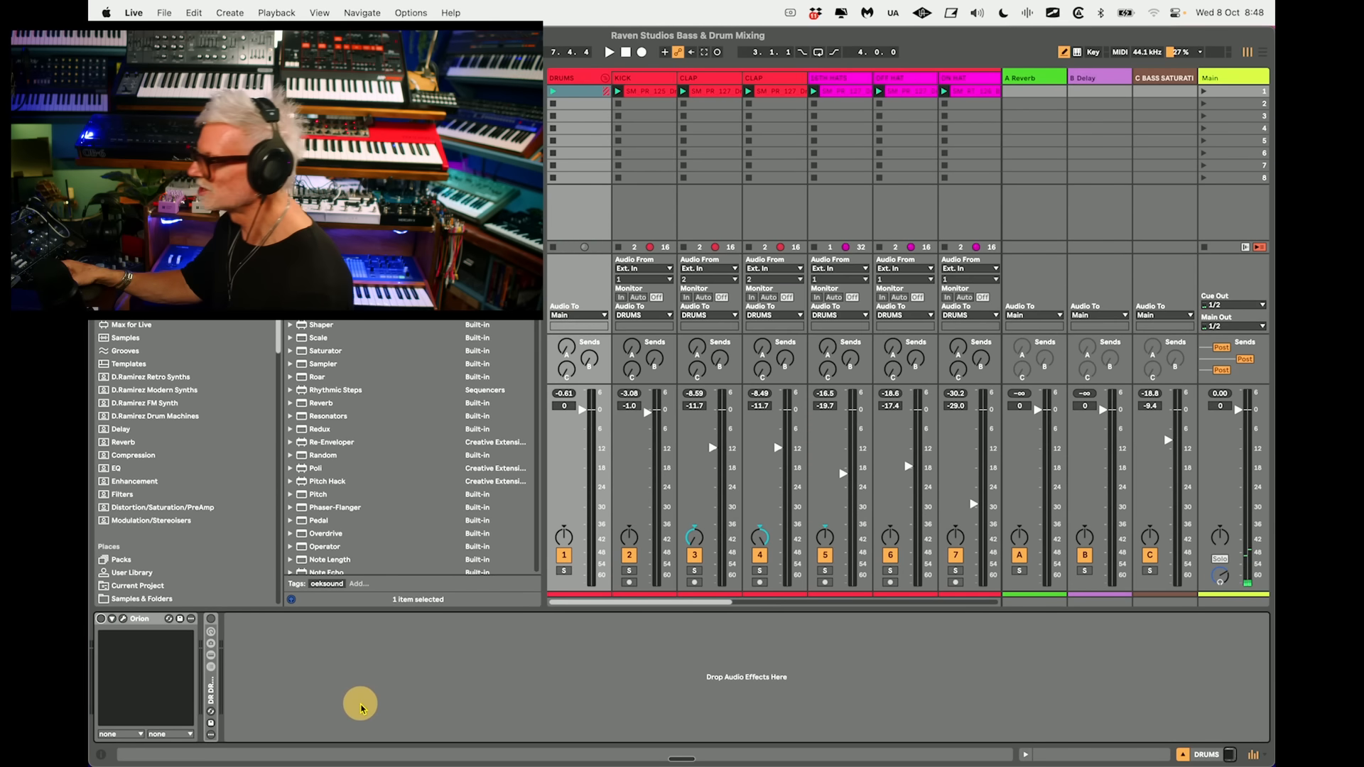
# Unfold DR DRUM RACK on the DRUMS group to show its device chain.
pyautogui.click(211, 705)
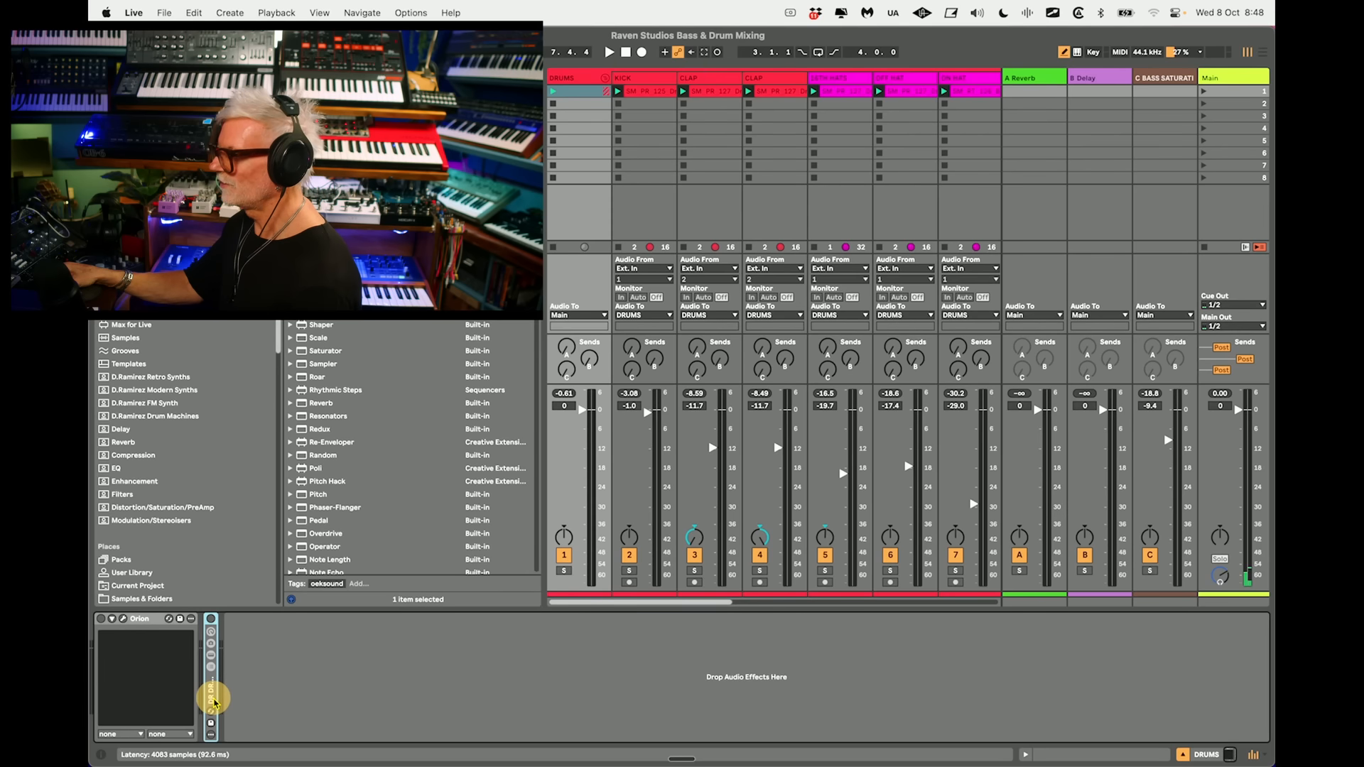
pyautogui.click(213, 702)
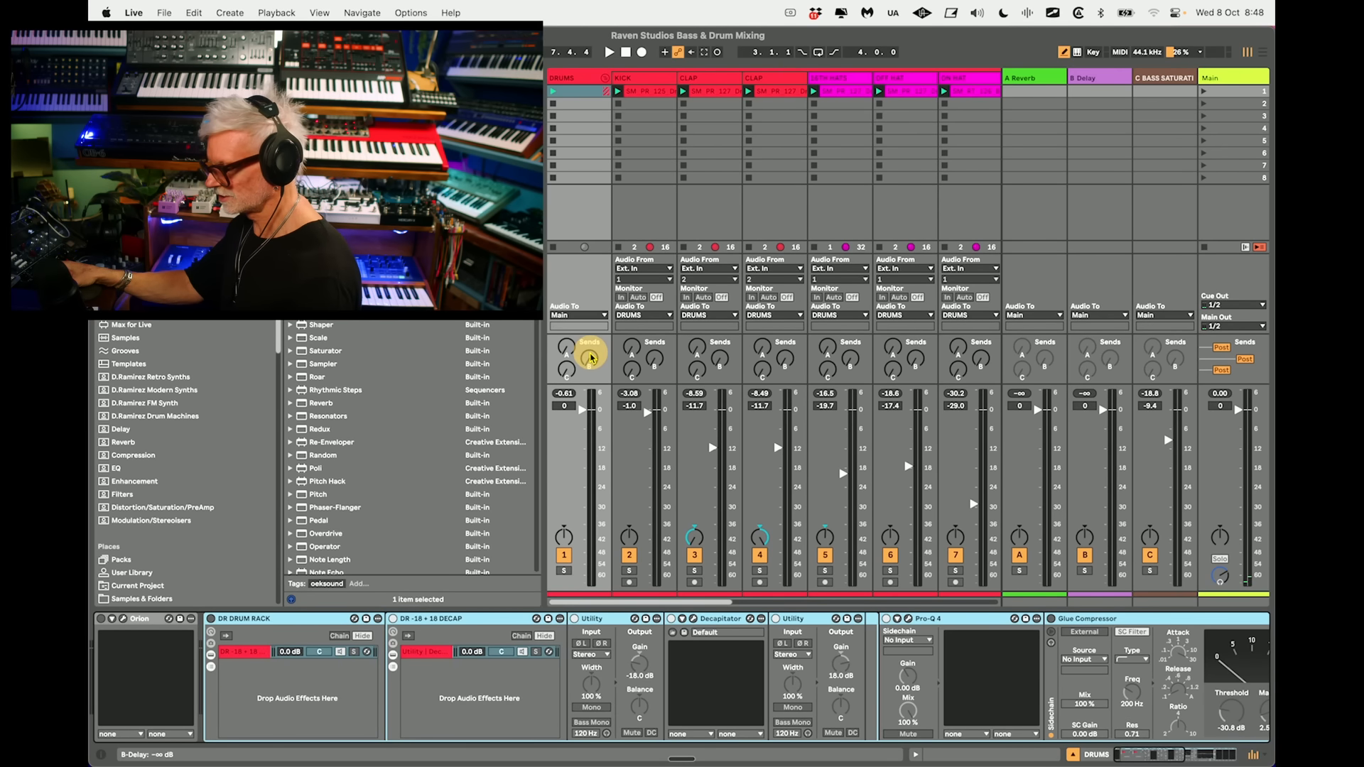
# Write the screen annotations "1 - SAT", "2 - RED EQ" and "3 - COMP" one below the other over the mixer.
pyautogui.hotkey('ctrl', 'a')
pyautogui.moveTo(612, 150)
pyautogui.mouseDown()
pyautogui.moveTo(619, 231)
pyautogui.moveTo(706, 174)
pyautogui.moveTo(705, 215)
pyautogui.moveTo(844, 212)
pyautogui.moveTo(857, 176)
pyautogui.mouseUp()
pyautogui.moveTo(599, 270)
pyautogui.mouseDown()
pyautogui.moveTo(672, 315)
pyautogui.moveTo(800, 294)
pyautogui.moveTo(822, 268)
pyautogui.moveTo(852, 294)
pyautogui.moveTo(940, 291)
pyautogui.moveTo(941, 270)
pyautogui.moveTo(1028, 275)
pyautogui.moveTo(956, 261)
pyautogui.mouseUp()
pyautogui.moveTo(992, 286); pyautogui.dragTo(1027, 319)
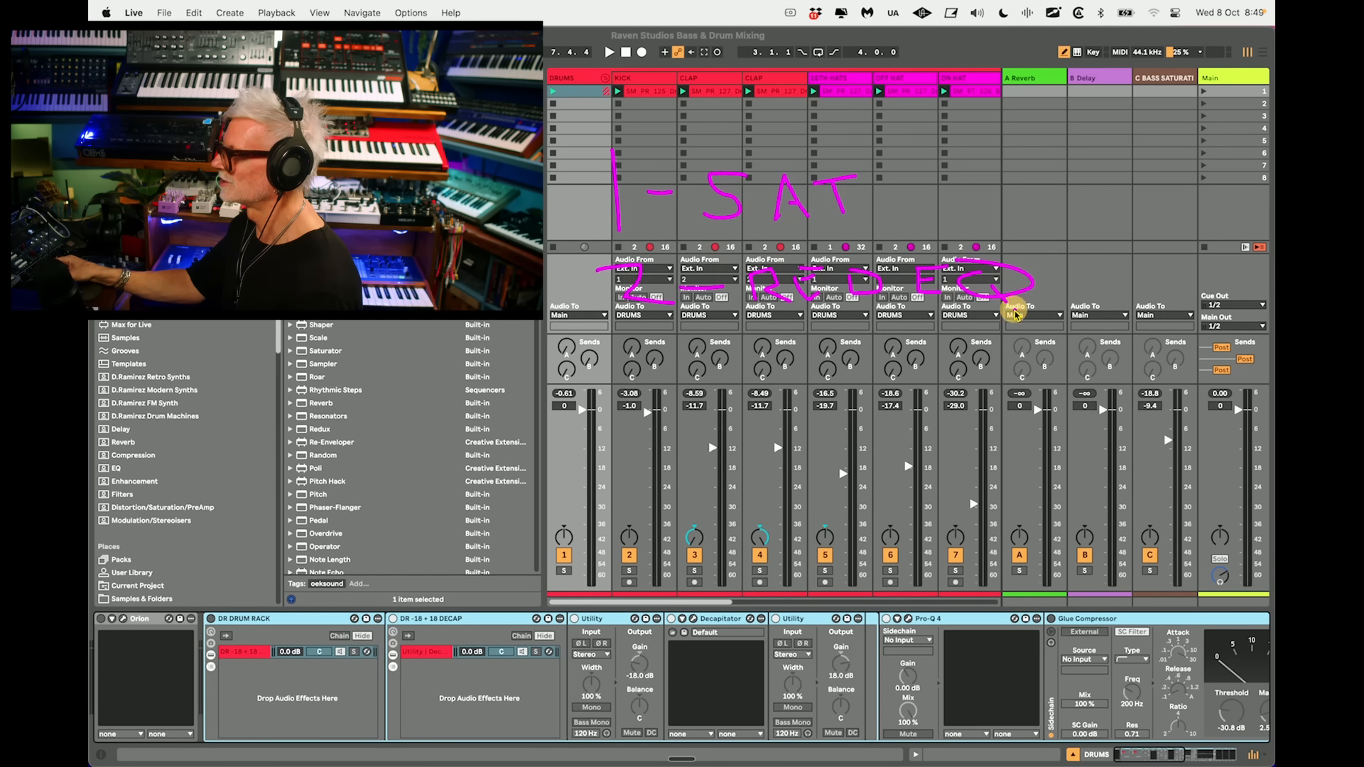
pyautogui.moveTo(612, 337); pyautogui.dragTo(570, 375)
pyautogui.moveTo(683, 364); pyautogui.dragTo(710, 363)
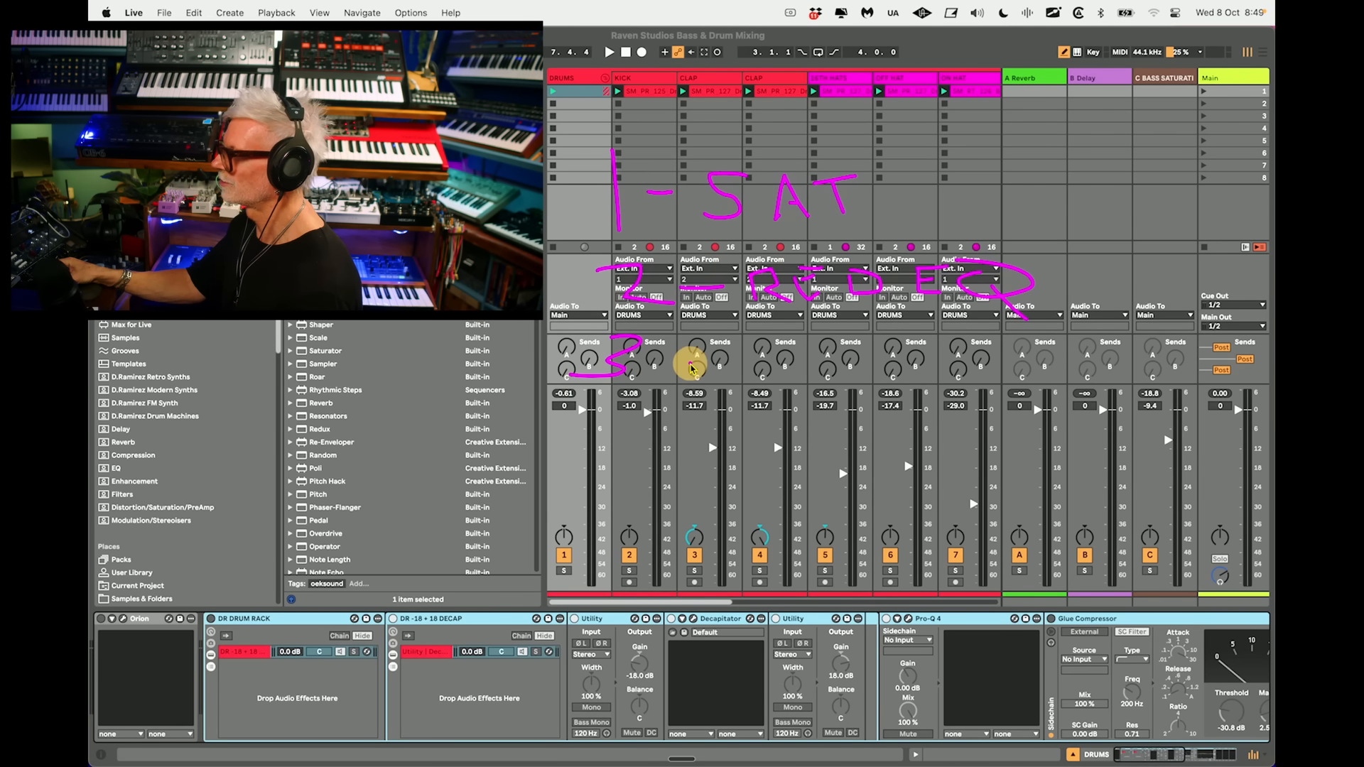
pyautogui.moveTo(800, 352)
pyautogui.mouseDown()
pyautogui.moveTo(807, 372)
pyautogui.moveTo(822, 356)
pyautogui.moveTo(842, 375)
pyautogui.moveTo(850, 358)
pyautogui.moveTo(948, 381)
pyautogui.mouseUp()
pyautogui.moveTo(962, 358)
pyautogui.mouseDown()
pyautogui.moveTo(975, 388)
pyautogui.moveTo(988, 363)
pyautogui.mouseUp()
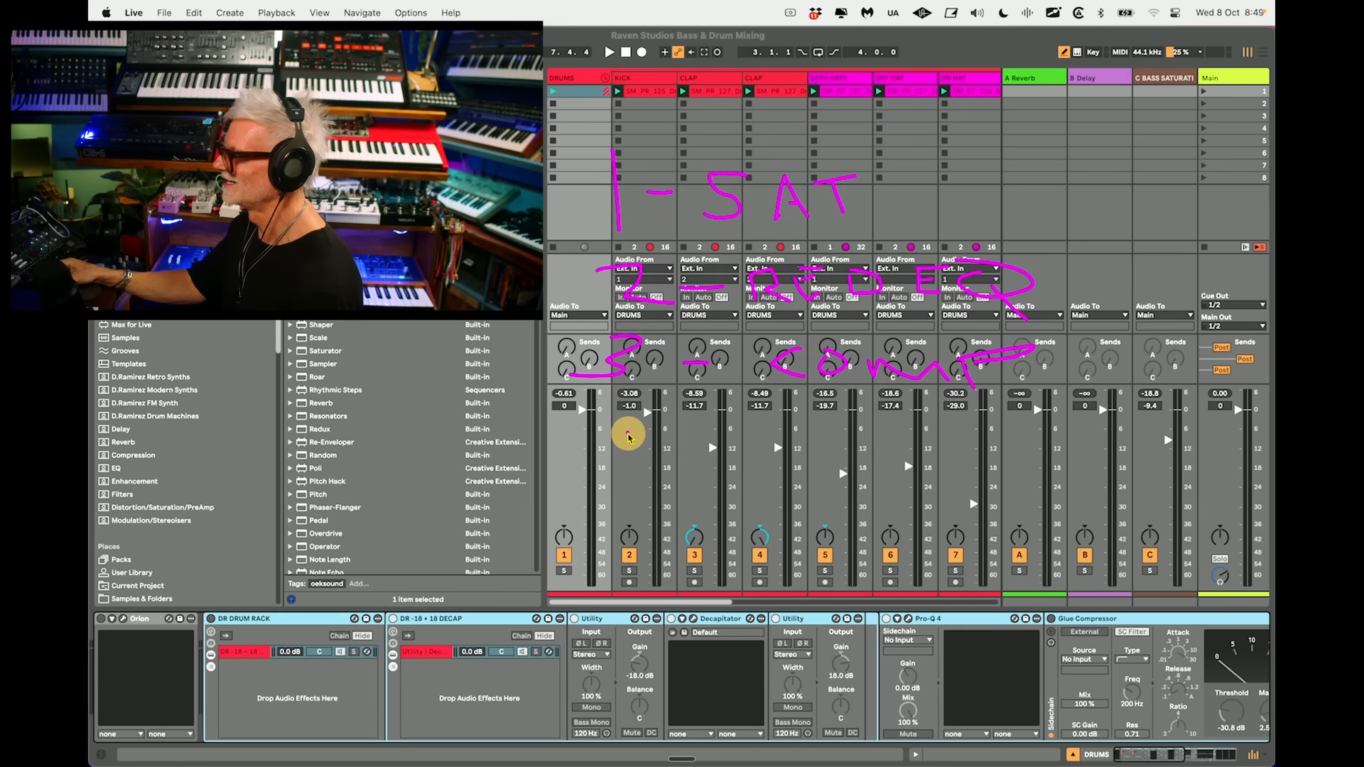
# Add the annotations "4 - ADD EQ" and "5 - LIMI/CLIP" below the list and clear all the handwriting from the screen.
pyautogui.moveTo(612, 441); pyautogui.dragTo(681, 453)
pyautogui.moveTo(629, 434); pyautogui.dragTo(626, 460)
pyautogui.moveTo(706, 448)
pyautogui.mouseDown()
pyautogui.moveTo(850, 445)
pyautogui.moveTo(901, 476)
pyautogui.mouseUp()
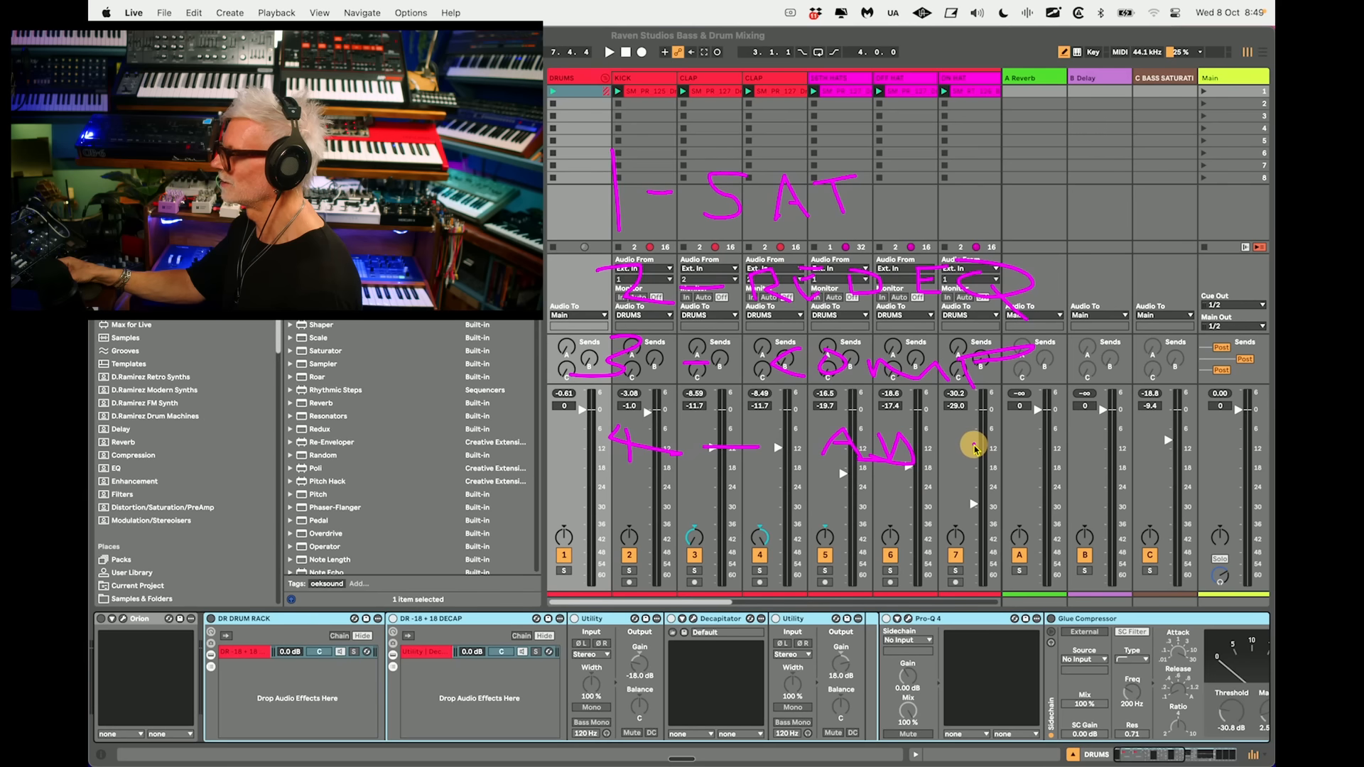
pyautogui.moveTo(974, 448)
pyautogui.mouseDown()
pyautogui.moveTo(993, 463)
pyautogui.moveTo(996, 430)
pyautogui.moveTo(1058, 474)
pyautogui.mouseUp()
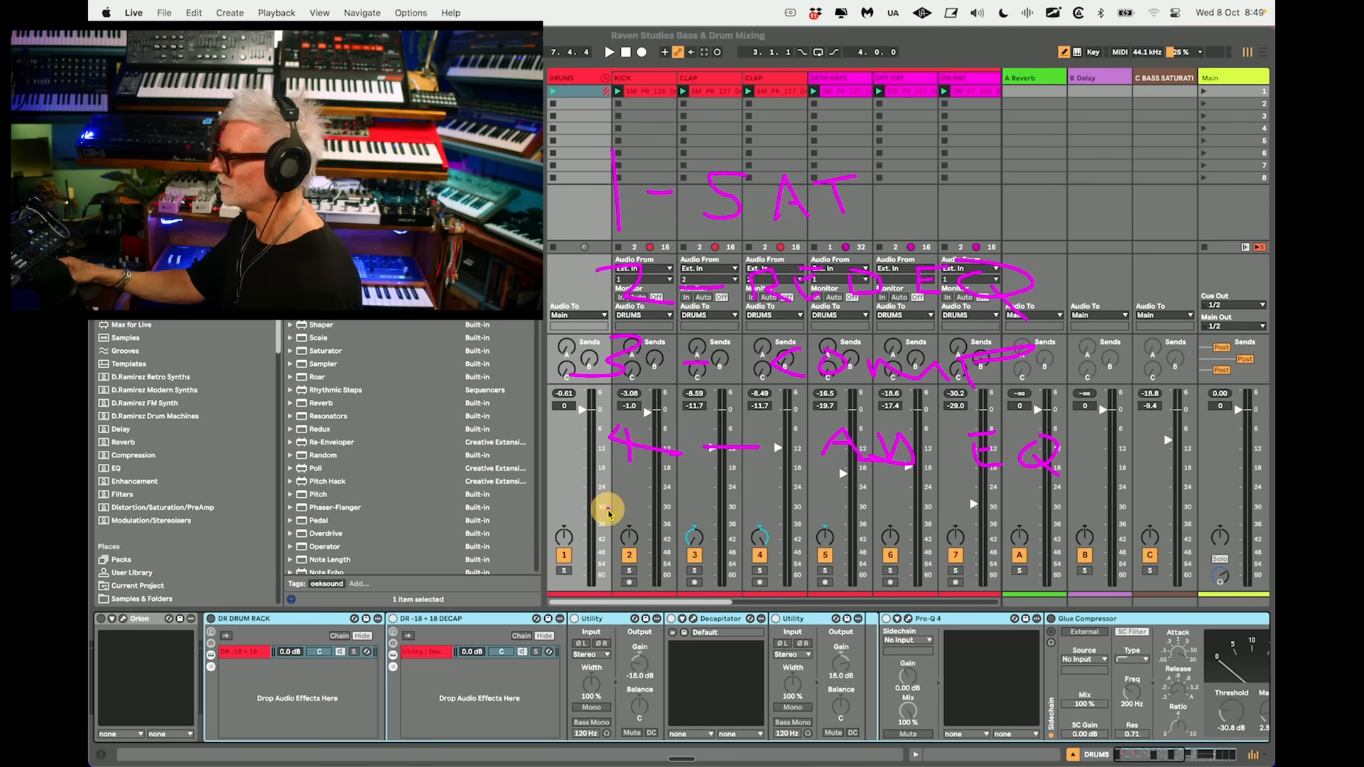
pyautogui.moveTo(608, 509)
pyautogui.mouseDown()
pyautogui.moveTo(645, 509)
pyautogui.moveTo(592, 537)
pyautogui.mouseUp()
pyautogui.moveTo(705, 533); pyautogui.dragTo(1016, 548)
pyautogui.moveTo(975, 506); pyautogui.dragTo(929, 591)
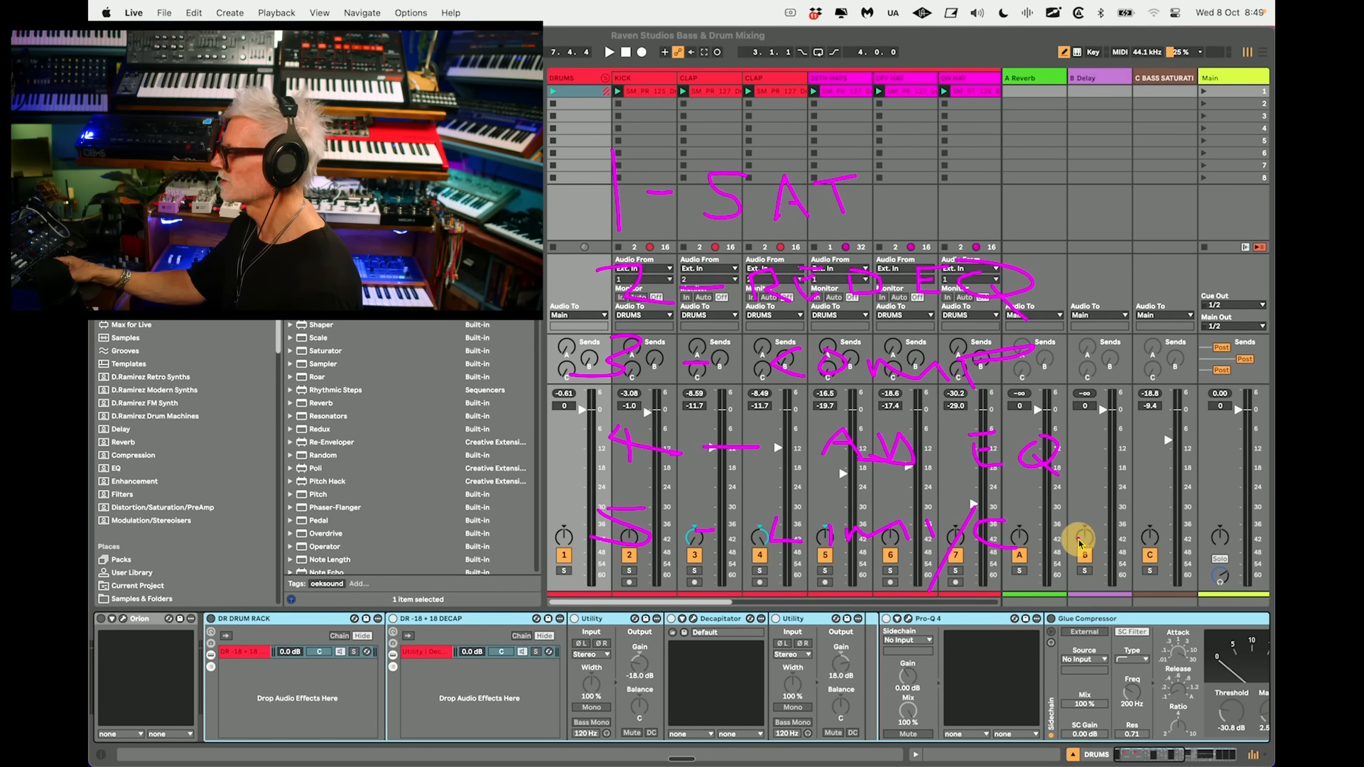
pyautogui.moveTo(1030, 526)
pyautogui.mouseDown()
pyautogui.moveTo(1030, 550)
pyautogui.moveTo(1088, 540)
pyautogui.mouseUp()
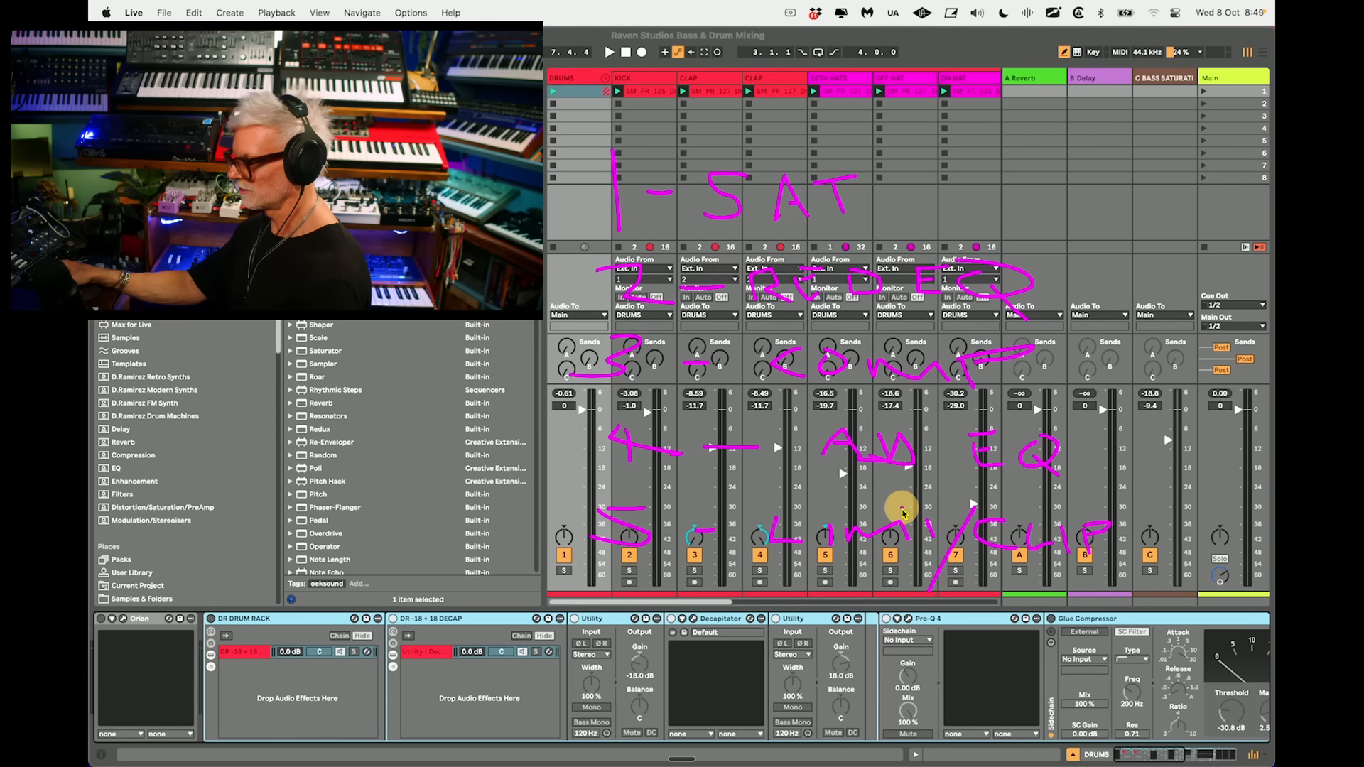
pyautogui.press('Escape')
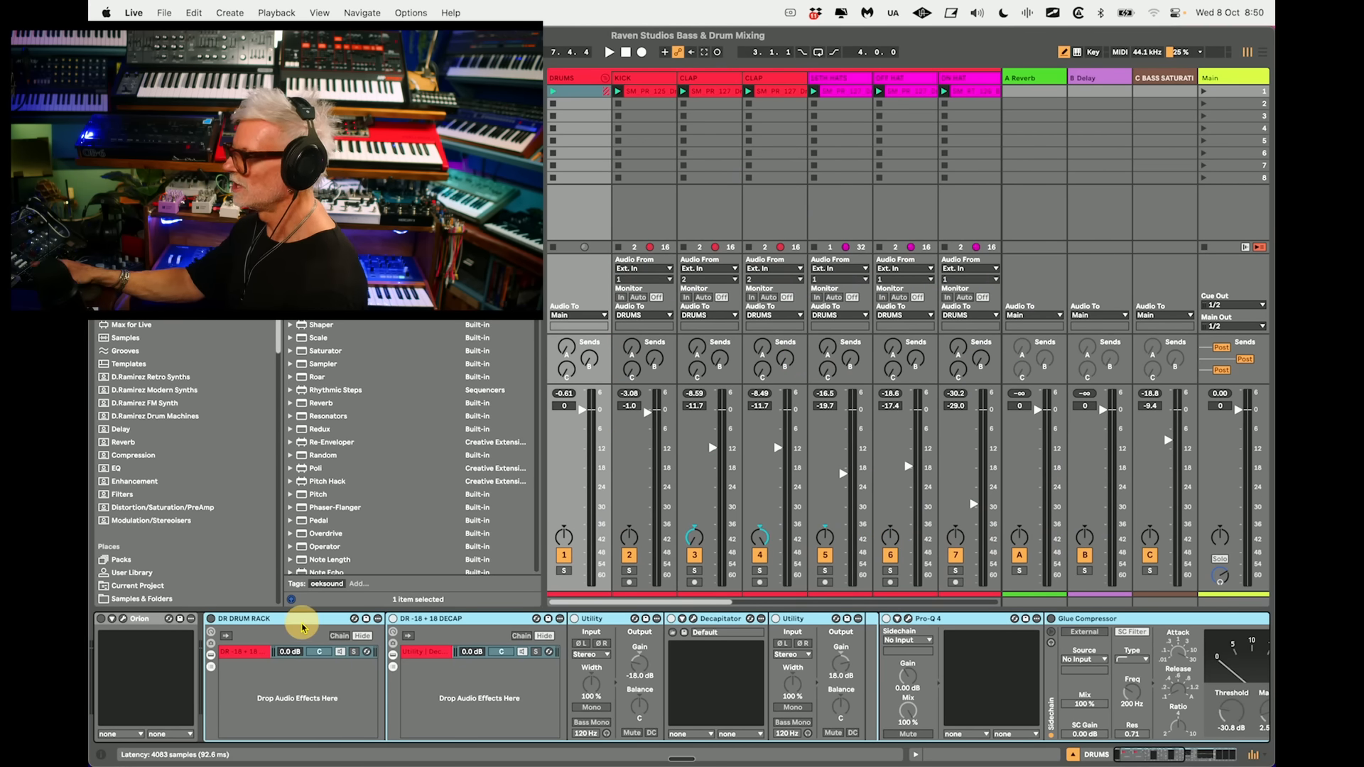
# Switch on DR DRUM RACK and bypass the Pro-Q 4 and Glue Compressor inside it.
pyautogui.click(211, 619)
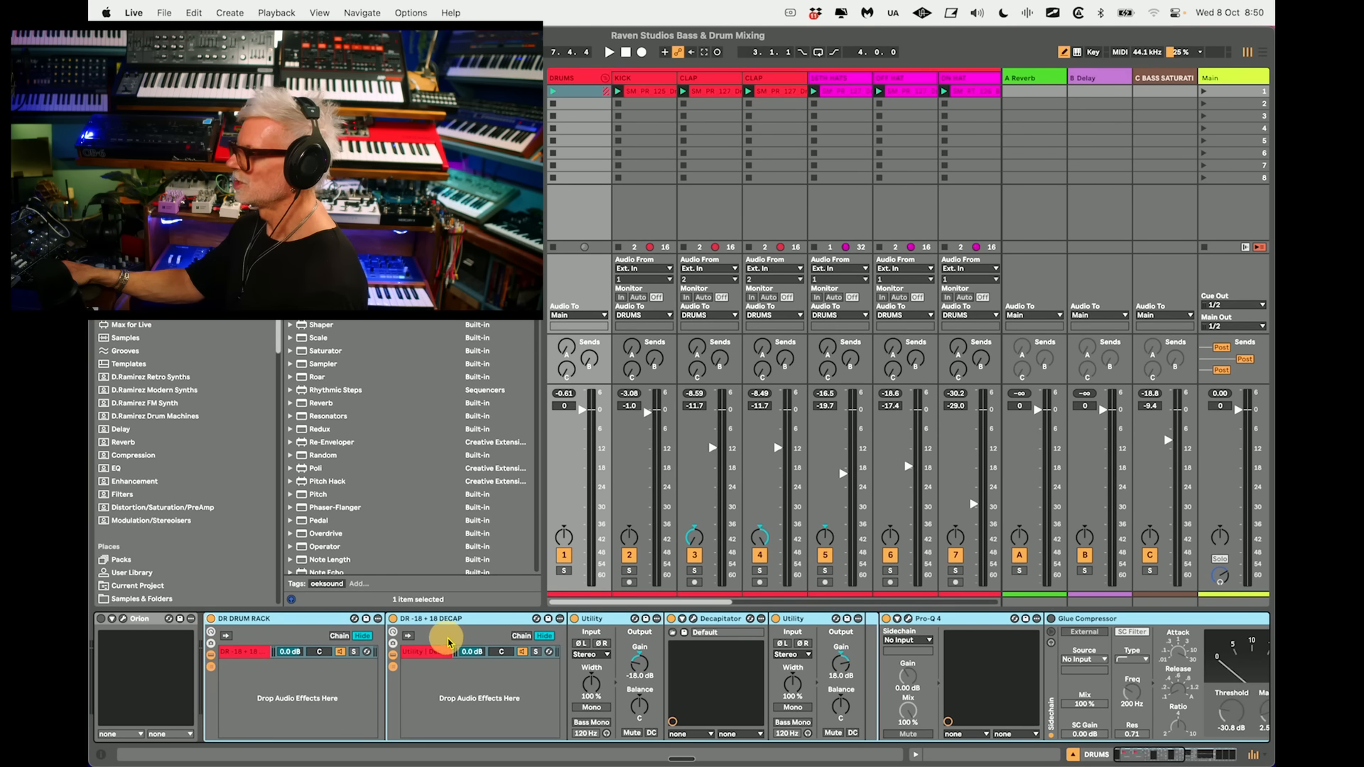
pyautogui.hscroll(2, 788, 662)
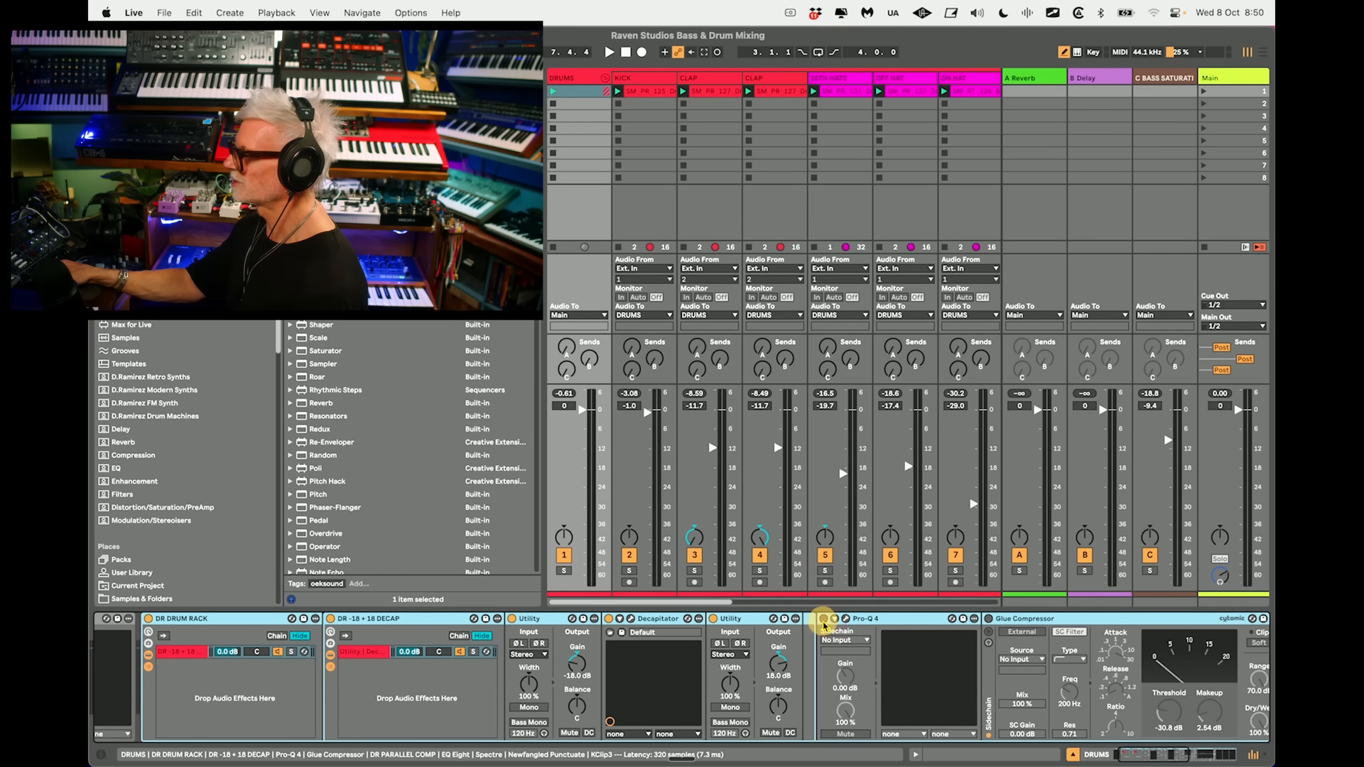
pyautogui.hscroll(3, 1004, 685)
pyautogui.hscroll(-5, 1004, 685)
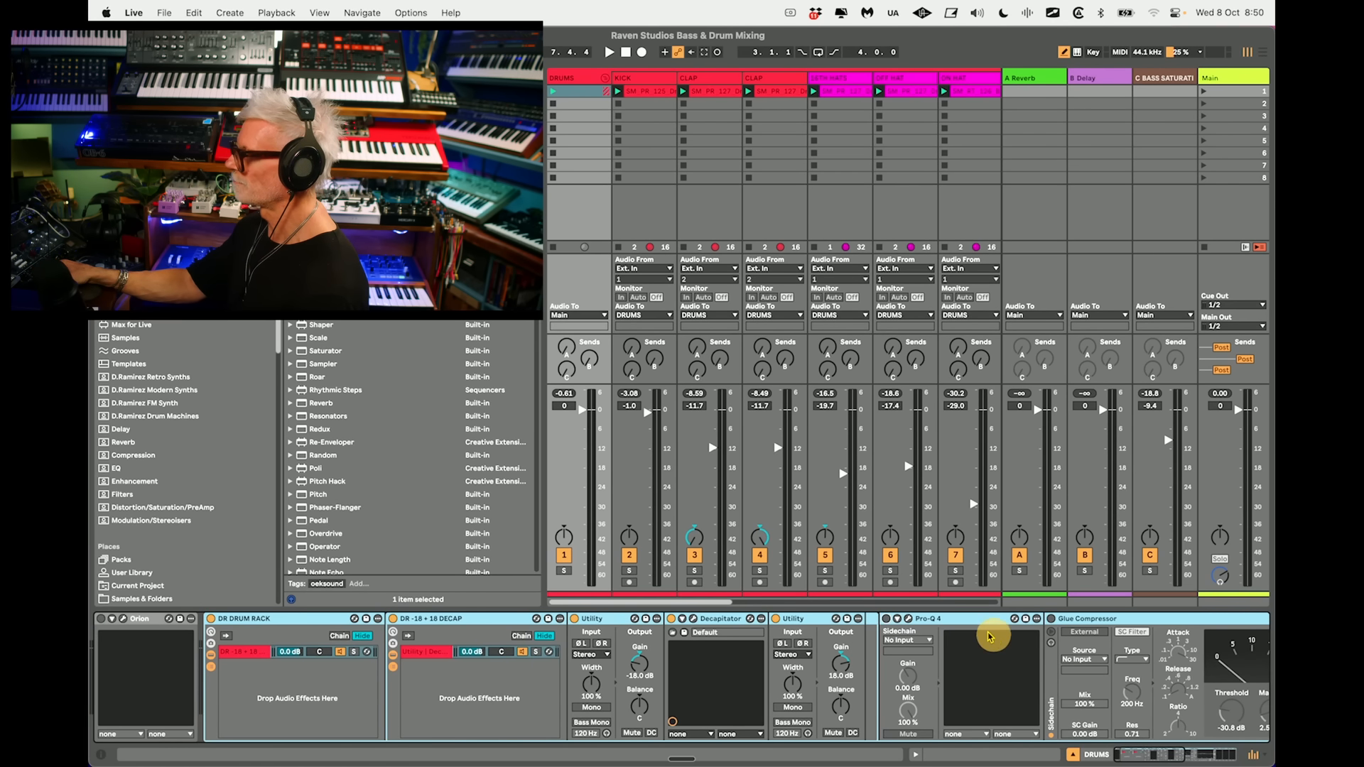
pyautogui.hscroll(20, 1157, 648)
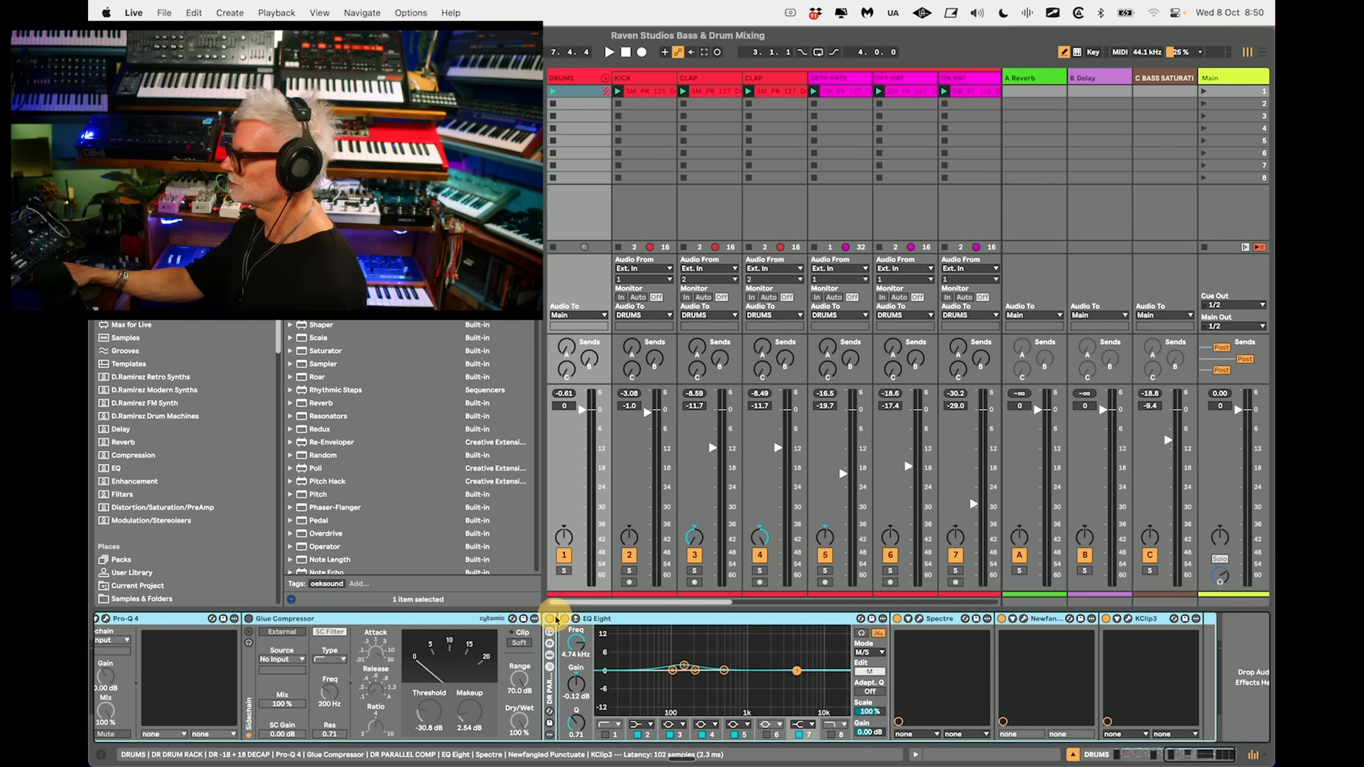
# Bypass DR PARALLEL COMP, Spectre, Newfangled Punctuate and KClip3 in the remainder of the drum rack.
pyautogui.click(549, 620)
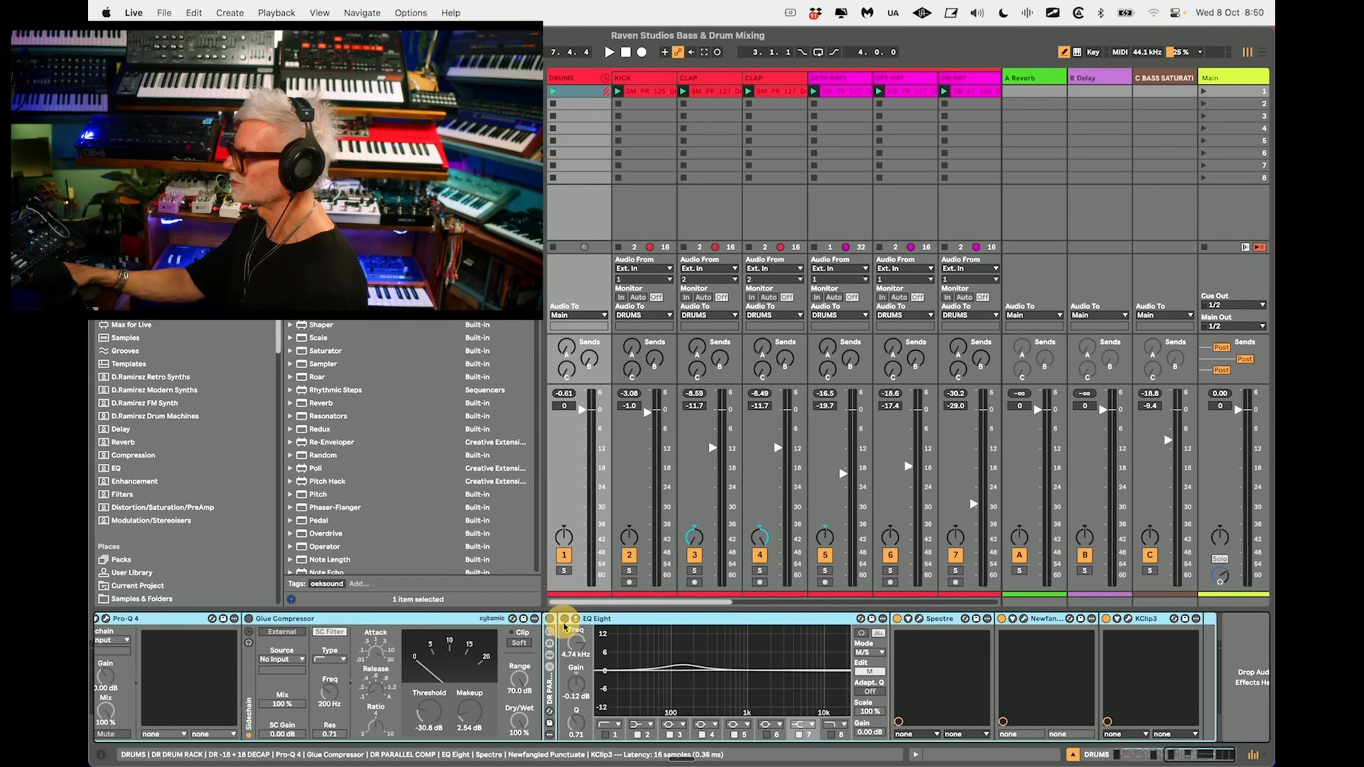
pyautogui.click(897, 620)
pyautogui.click(1002, 620)
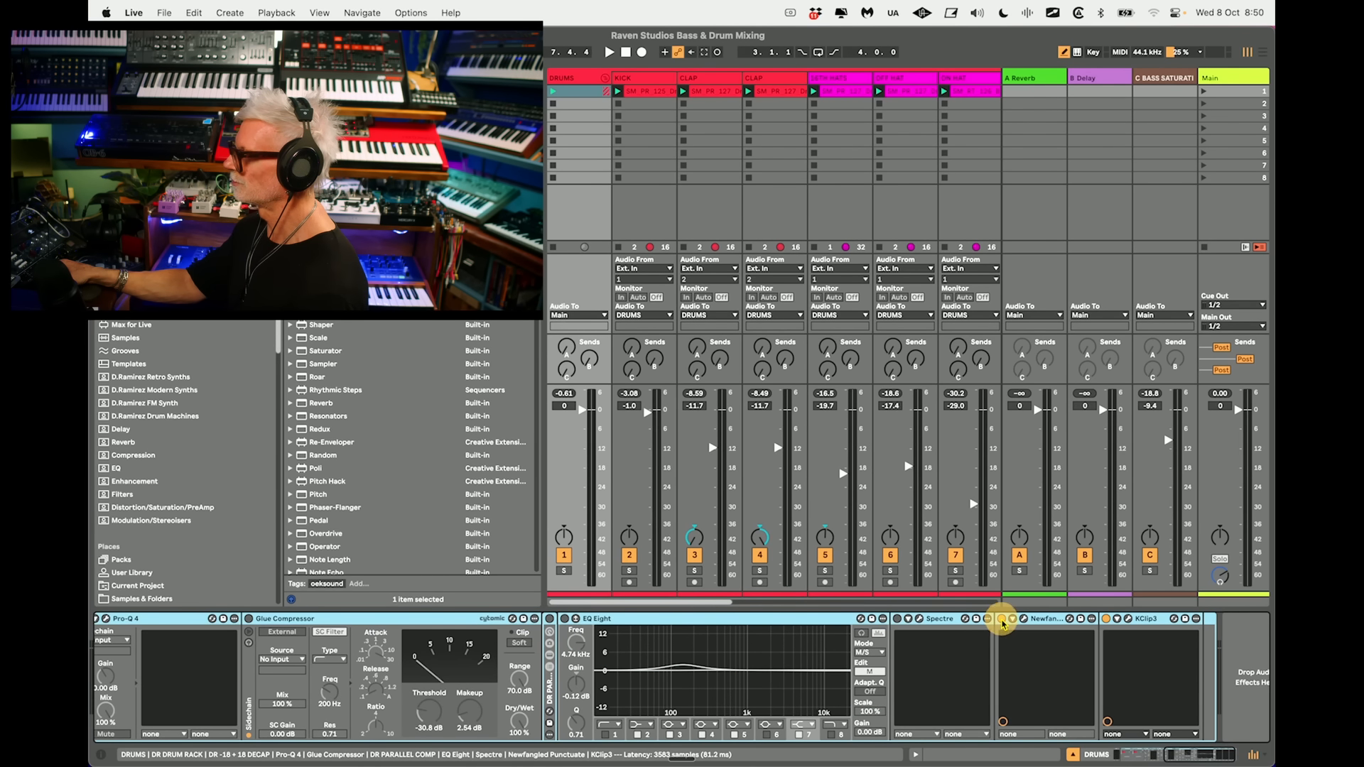
pyautogui.click(1106, 619)
pyautogui.hscroll(-10, 932, 679)
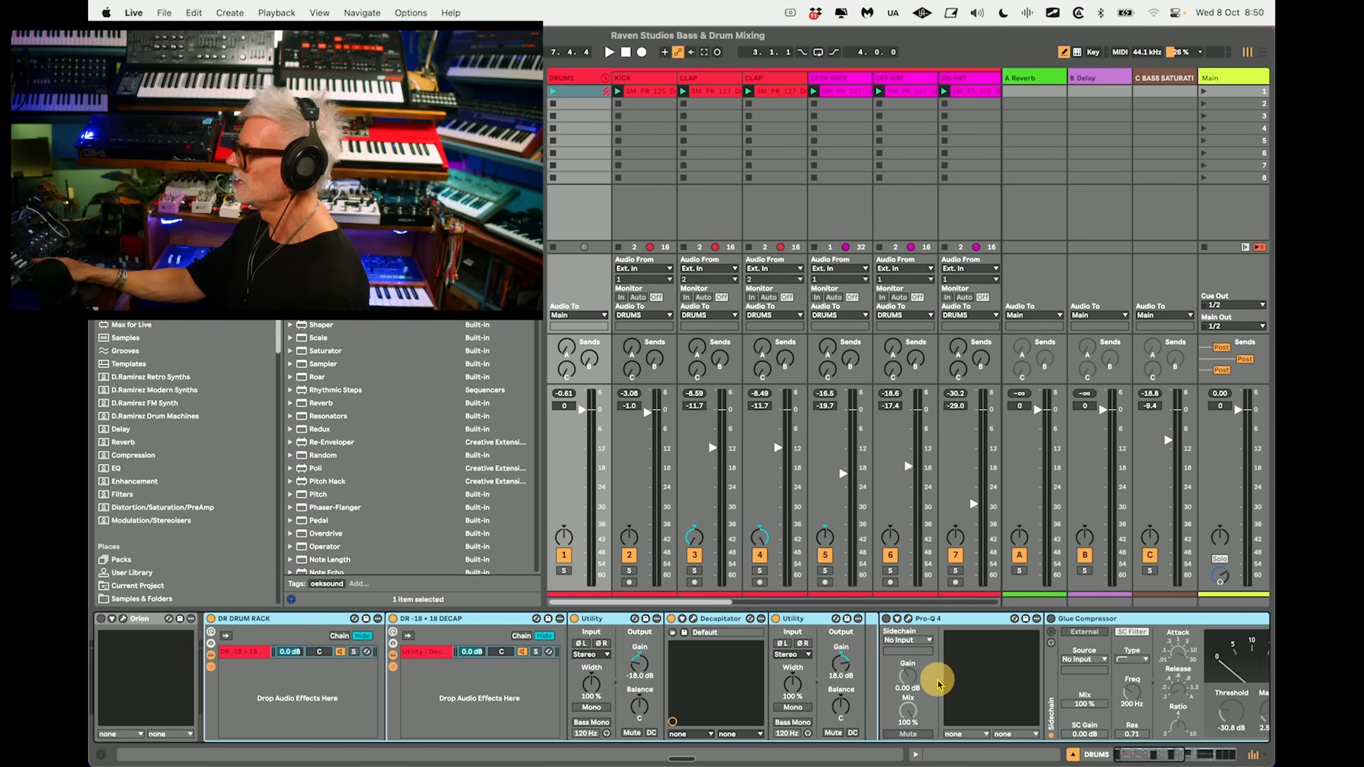
# Solo the DRUMS group and compare its playback with the DR -18 + 18 DECAP rack bypassed and enabled.
pyautogui.click(481, 622)
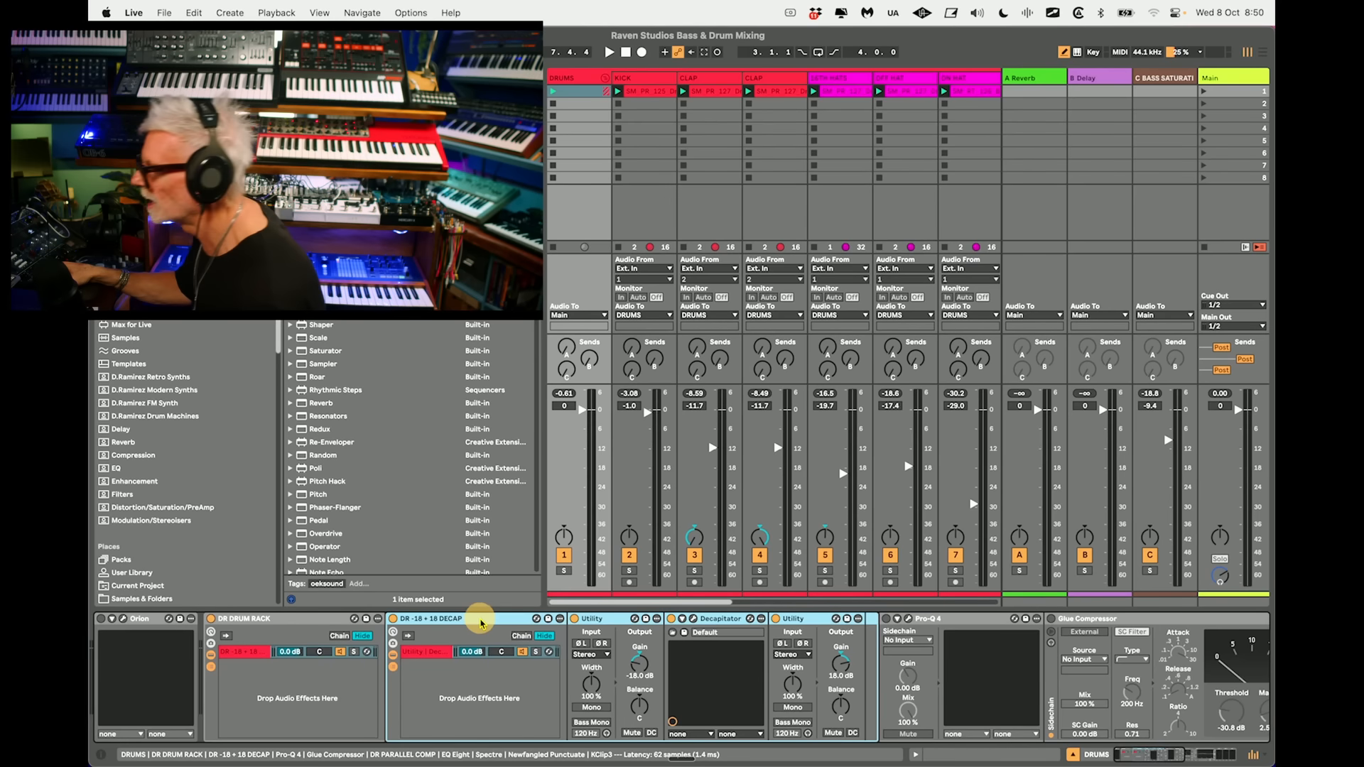
pyautogui.click(636, 651)
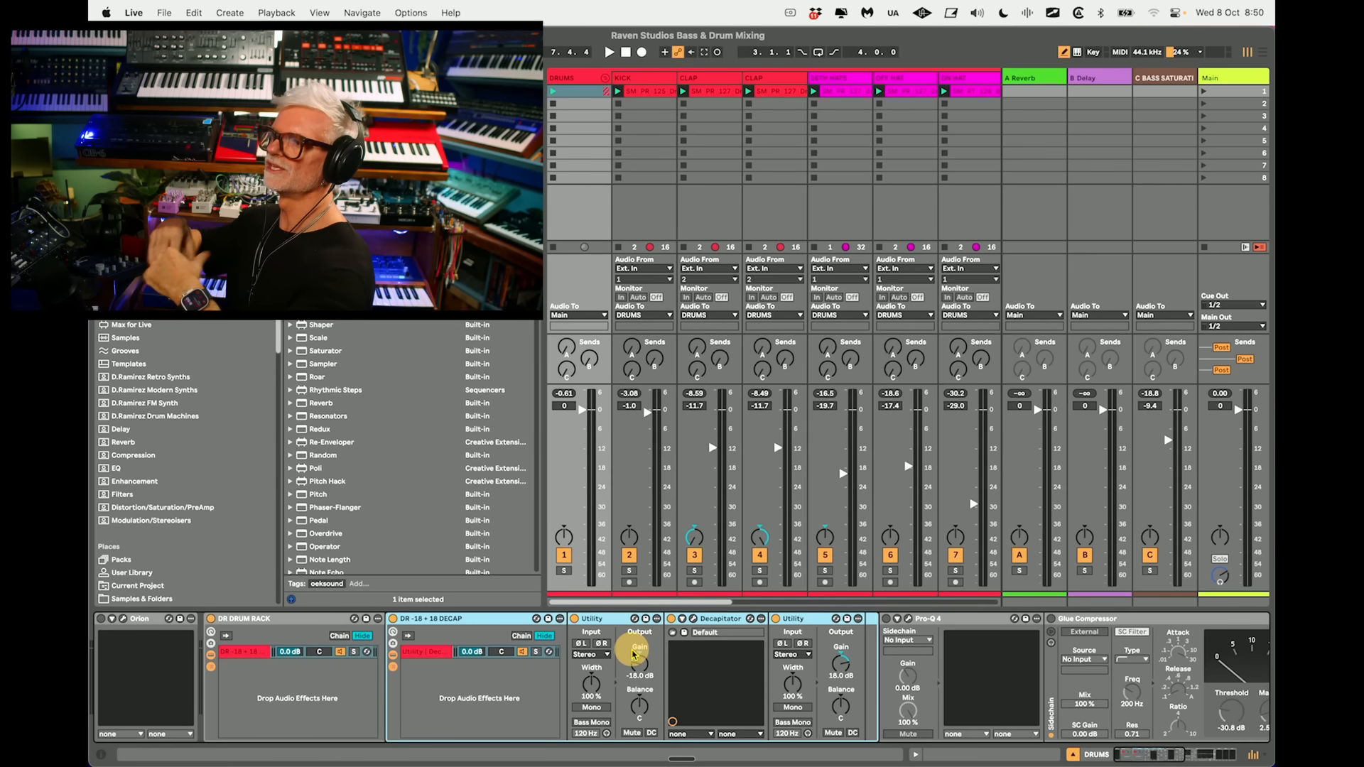
pyautogui.click(393, 619)
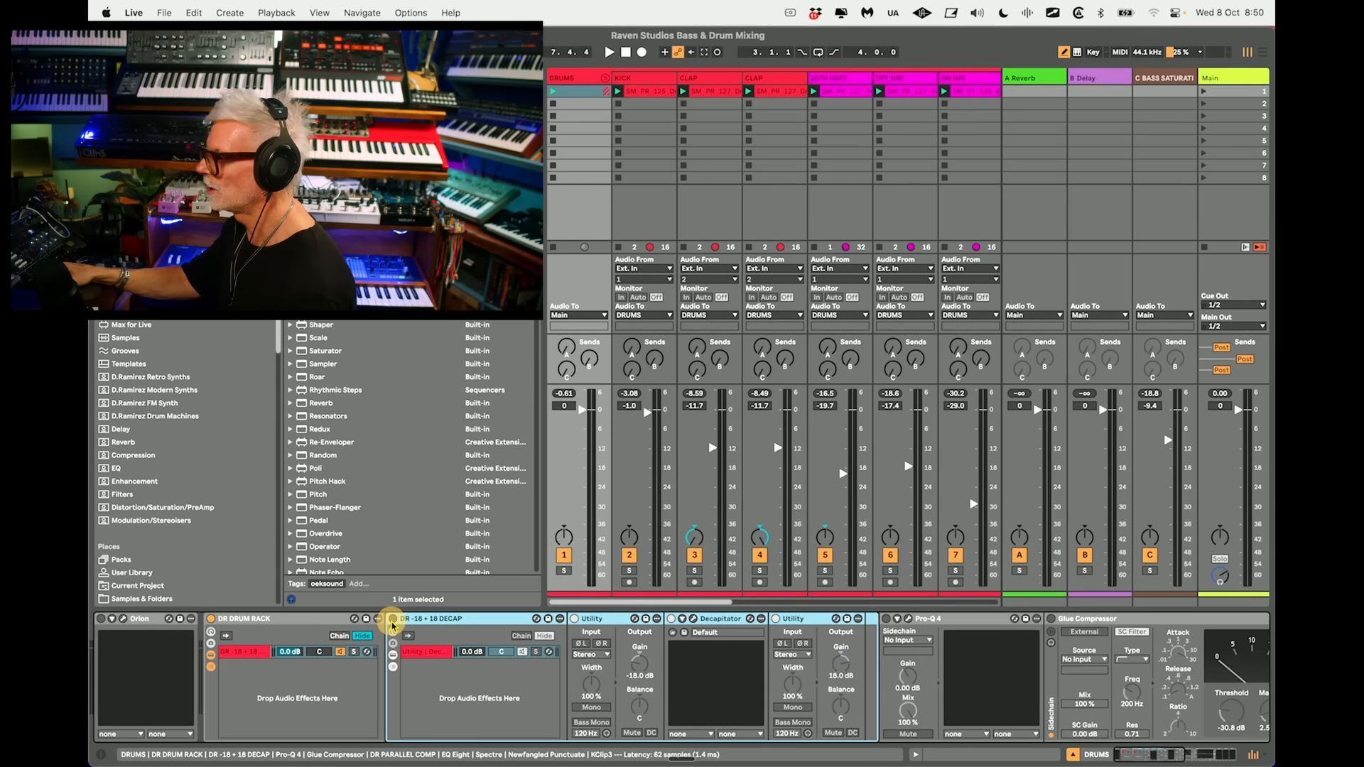
pyautogui.press('space')
pyautogui.press('space')
pyautogui.click(564, 571)
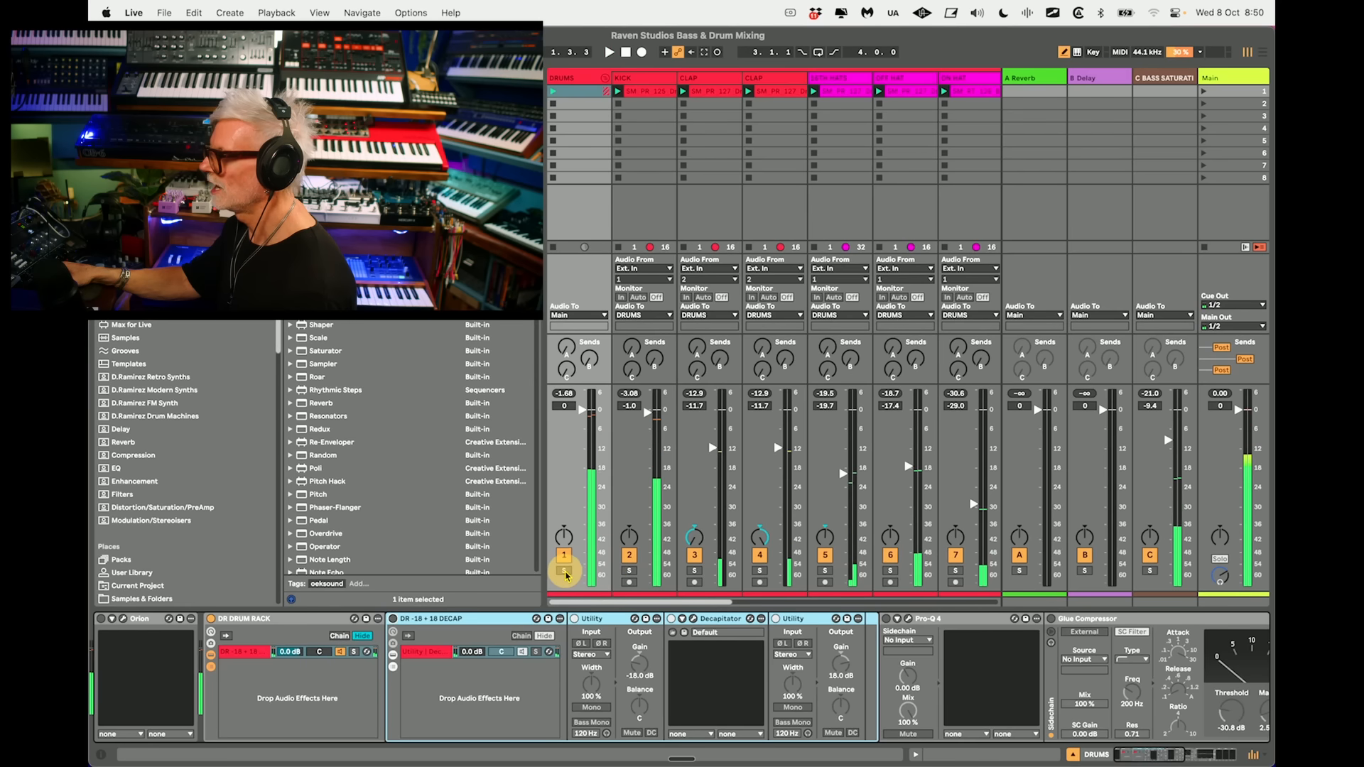
pyautogui.press('space')
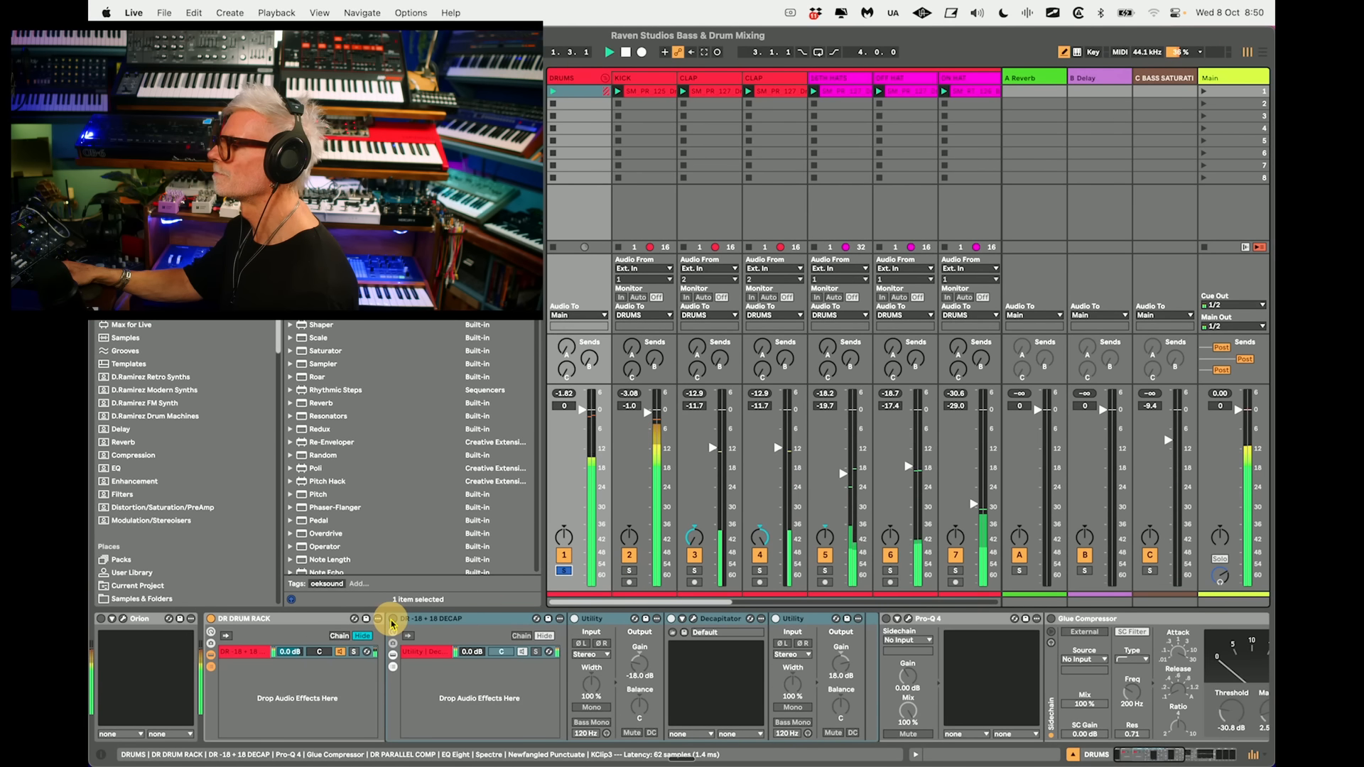
pyautogui.click(393, 621)
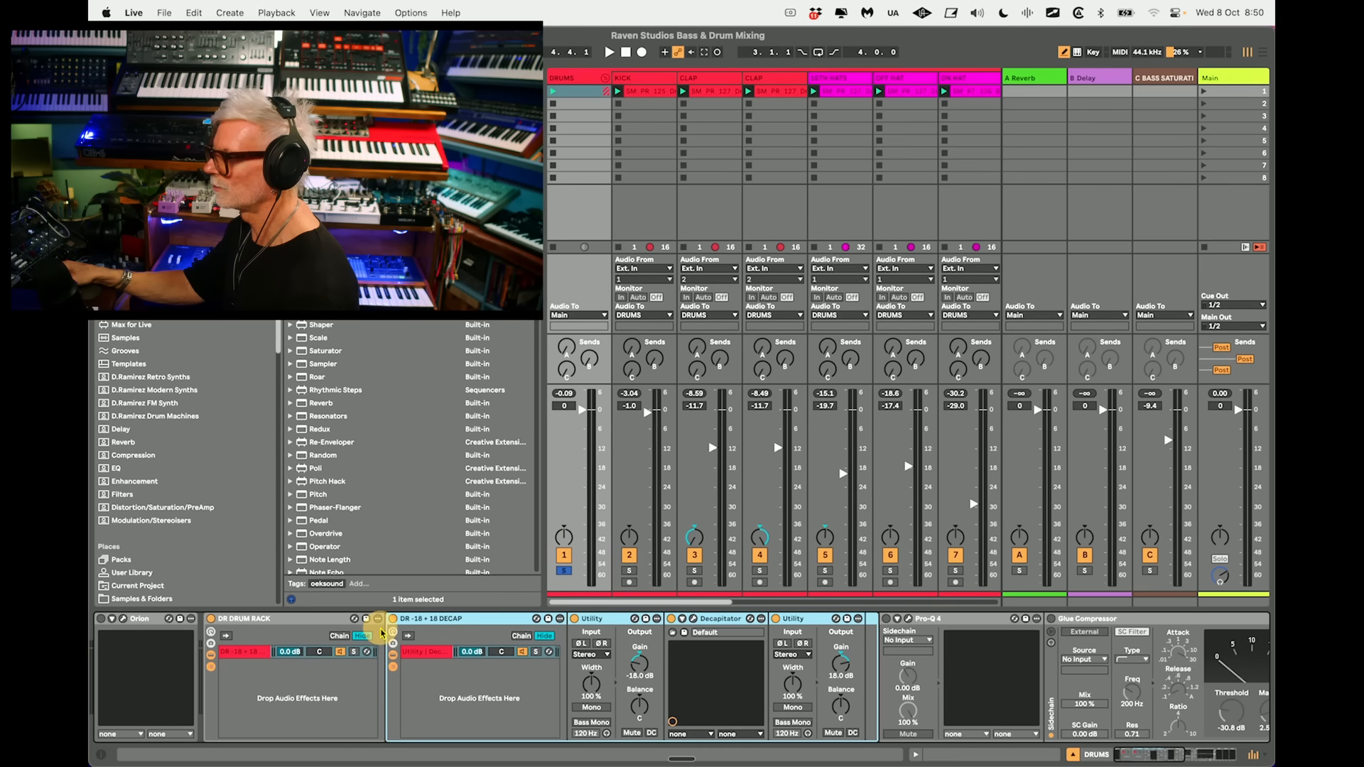
pyautogui.press('space')
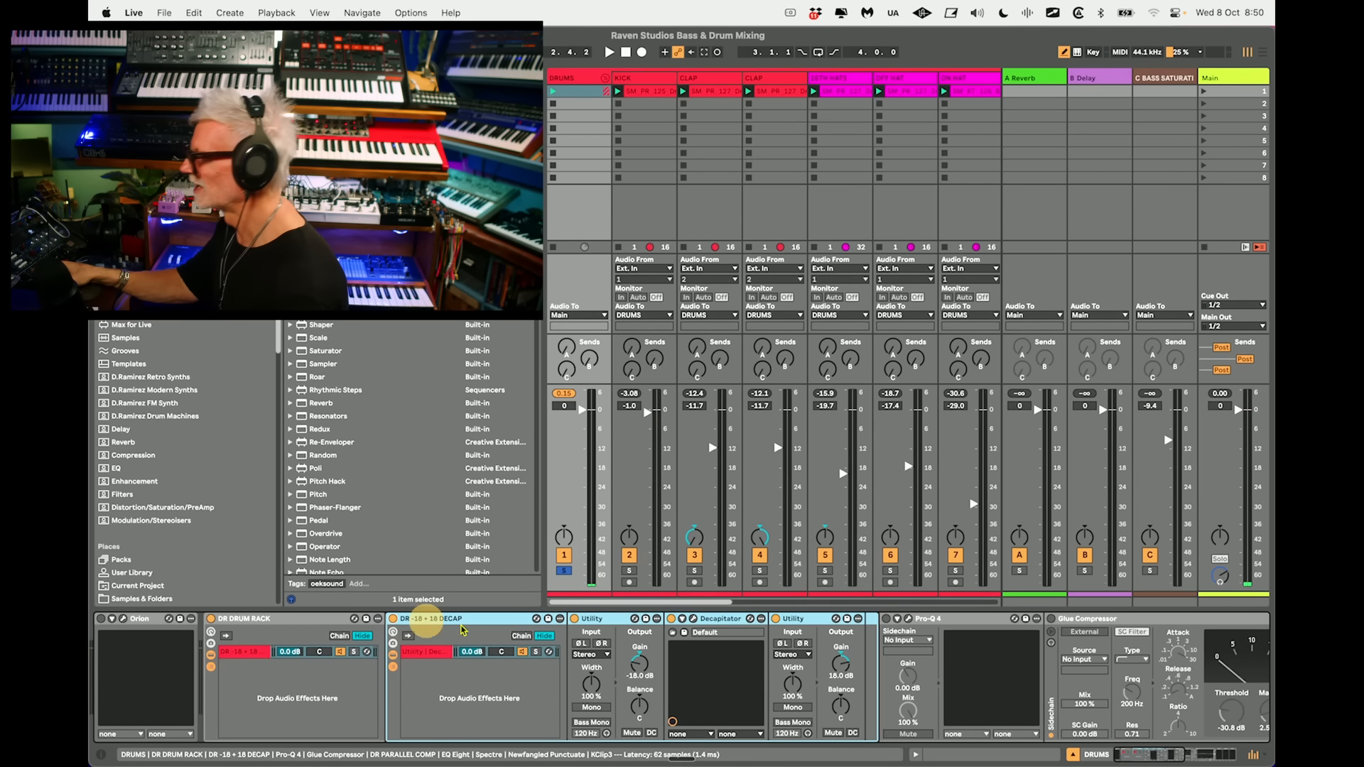
# Switch on Pro-Q 4, open its window clear of the webcam area and inspect its EQ bands.
pyautogui.hscroll(5, 959, 668)
pyautogui.click(716, 623)
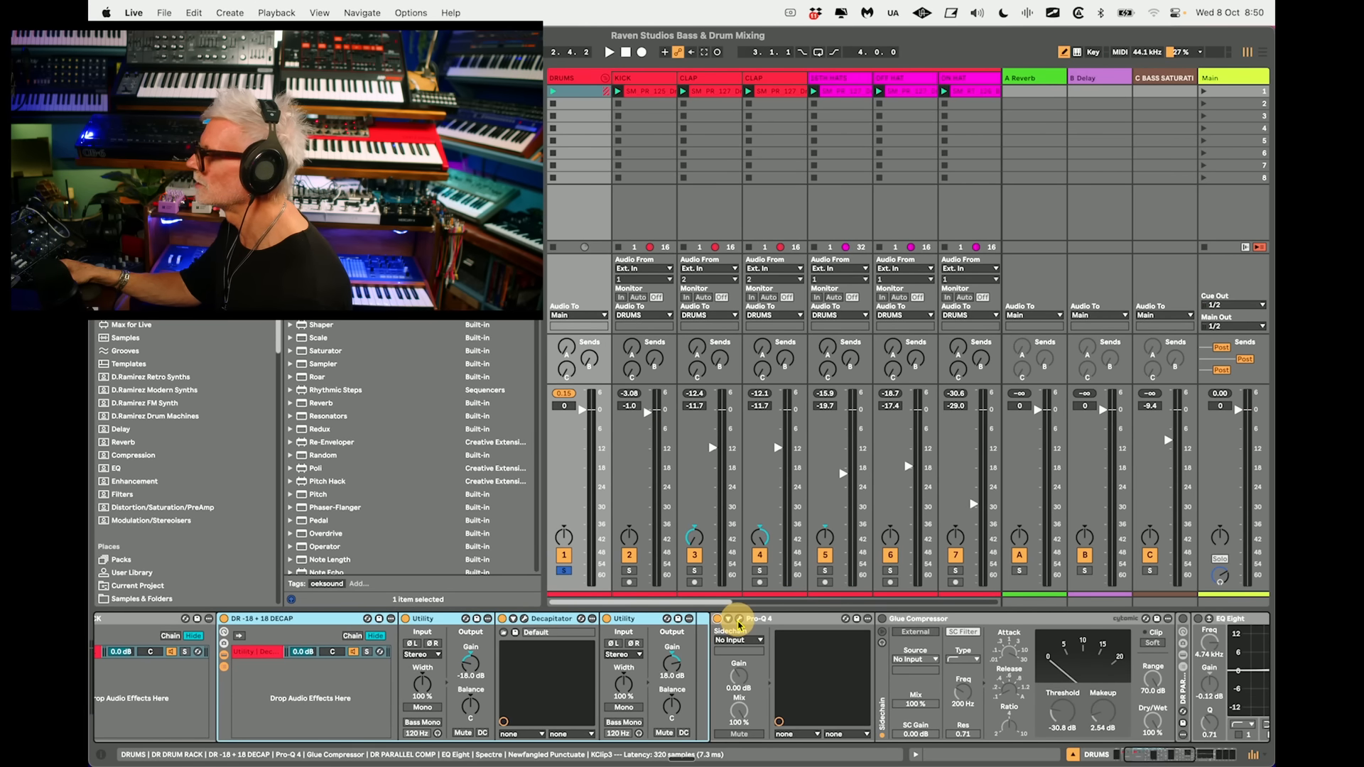
pyautogui.click(740, 622)
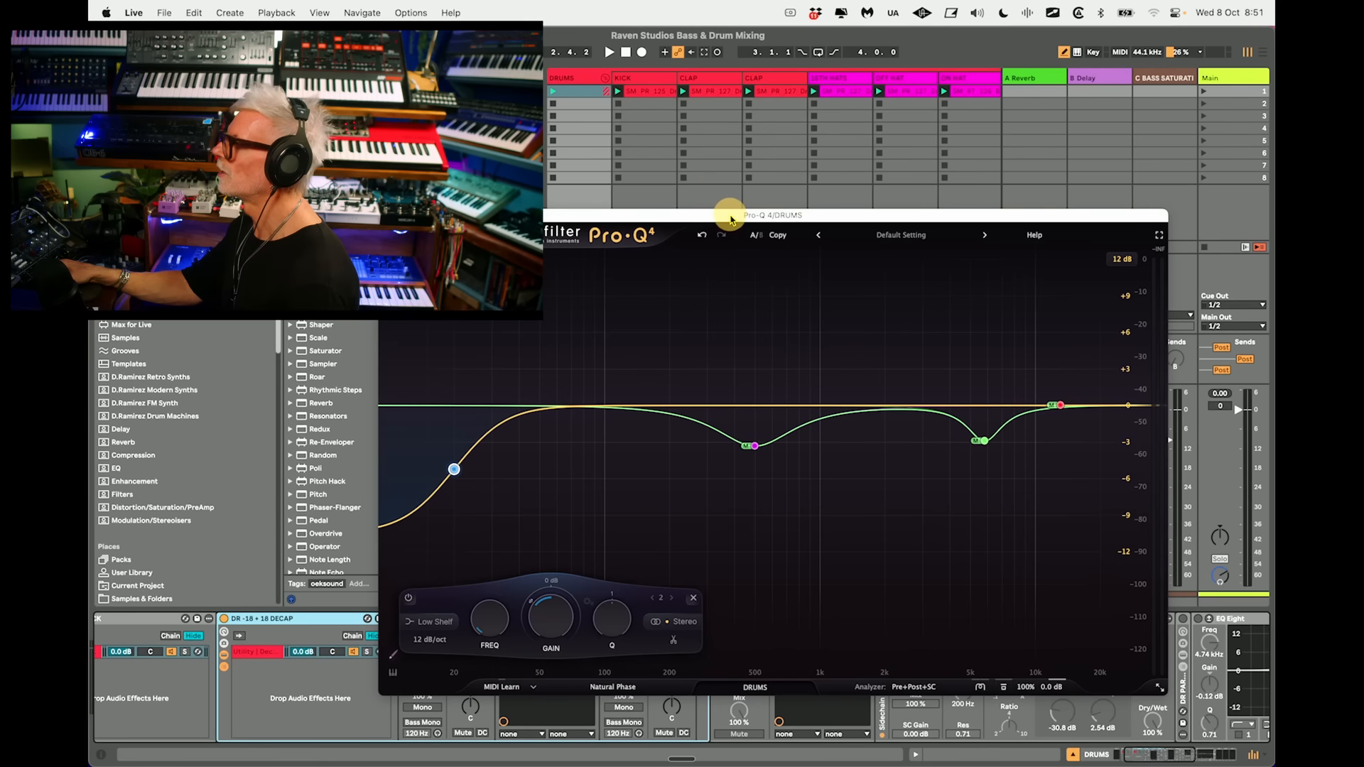
pyautogui.moveTo(732, 213); pyautogui.dragTo(764, 216)
pyautogui.moveTo(476, 461)
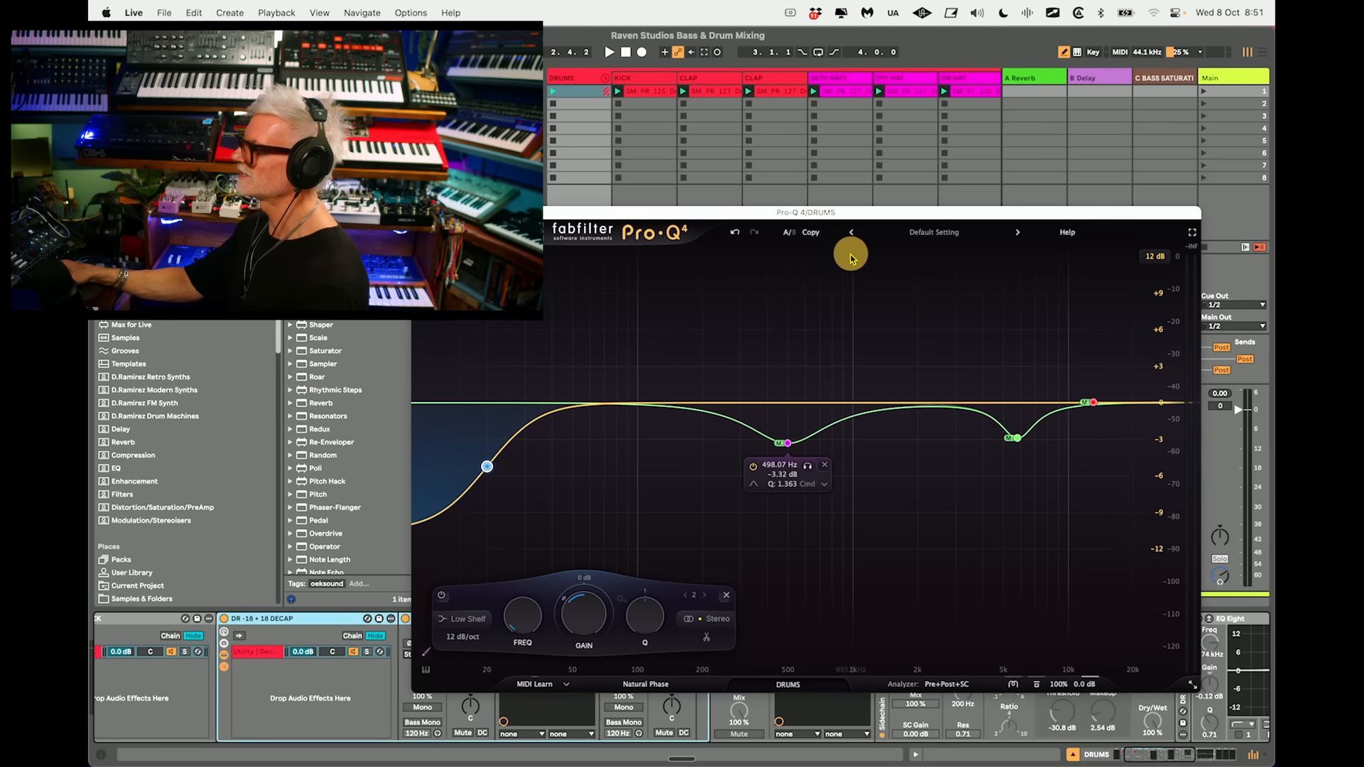
pyautogui.moveTo(841, 211); pyautogui.dragTo(866, 229)
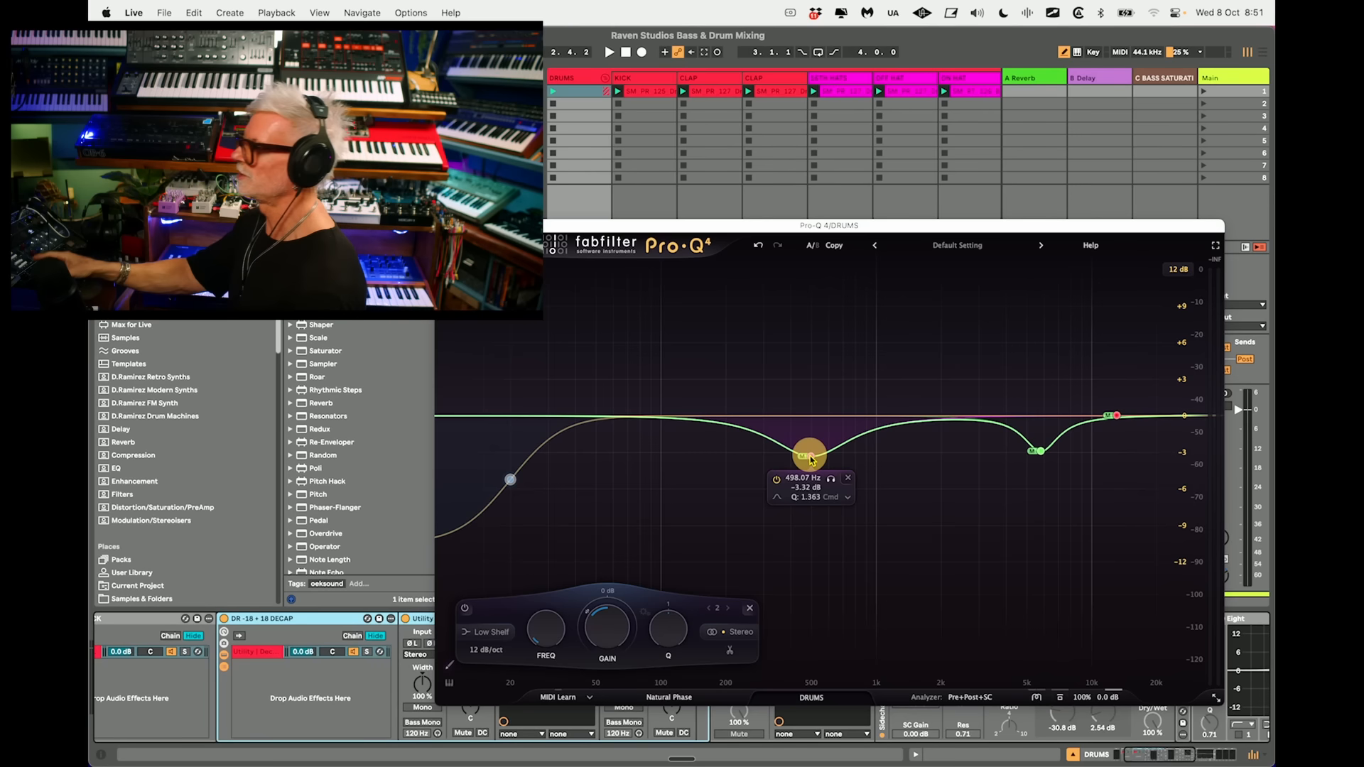
# Play the drums and compare the 498 Hz cut in Pro-Q 4 bypassed and enabled.
pyautogui.click(778, 480)
pyautogui.press('space')
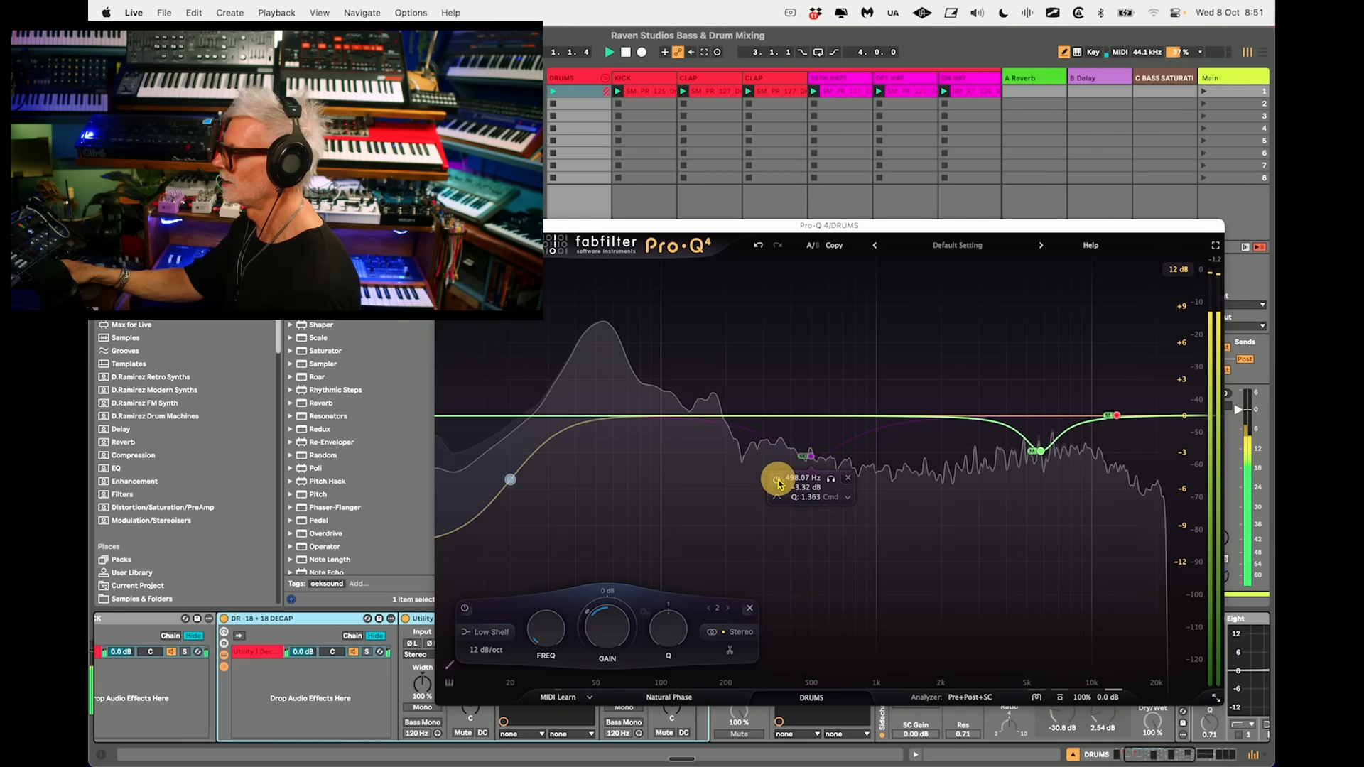
pyautogui.click(778, 480)
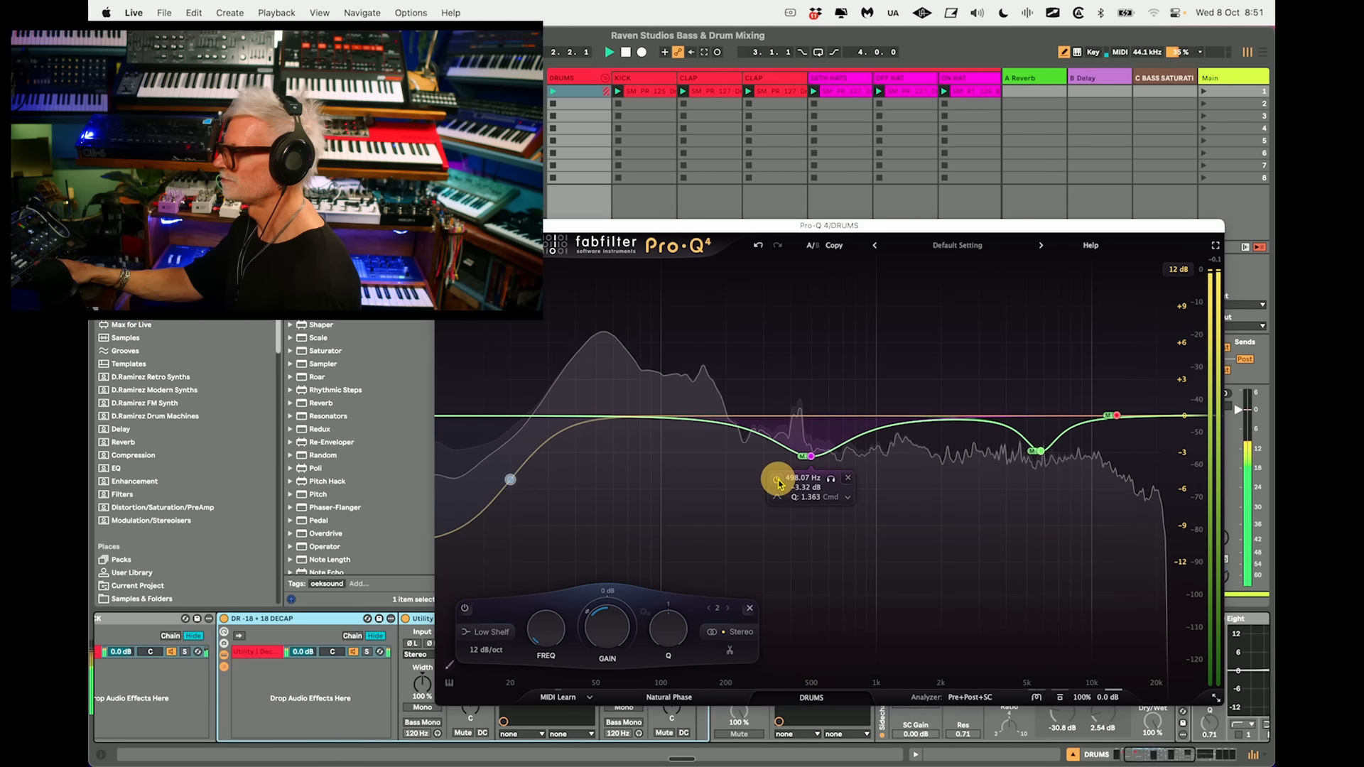
pyautogui.press('space')
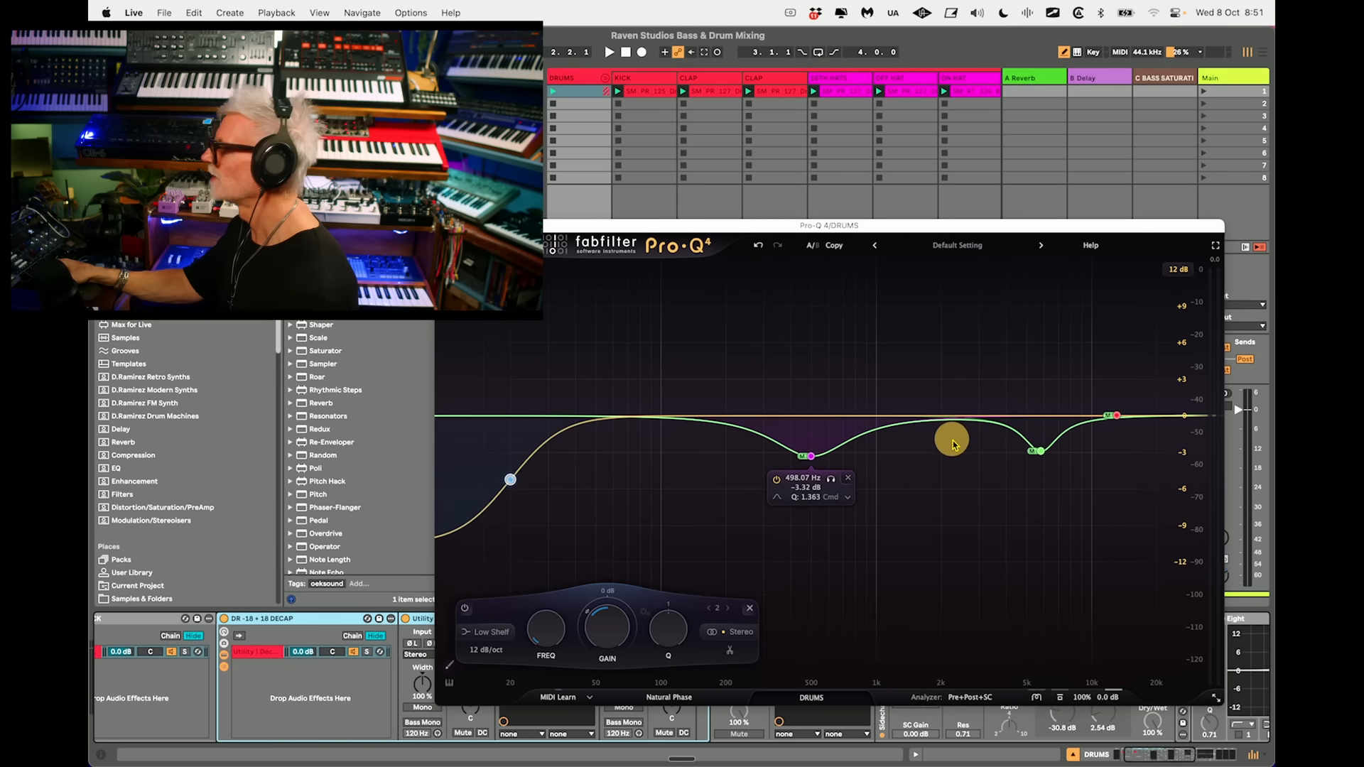
# Set the Pro-Q 4 display range to 6 dB and move the low-mid cut to about 495 Hz and -3.06 dB.
pyautogui.click(1041, 452)
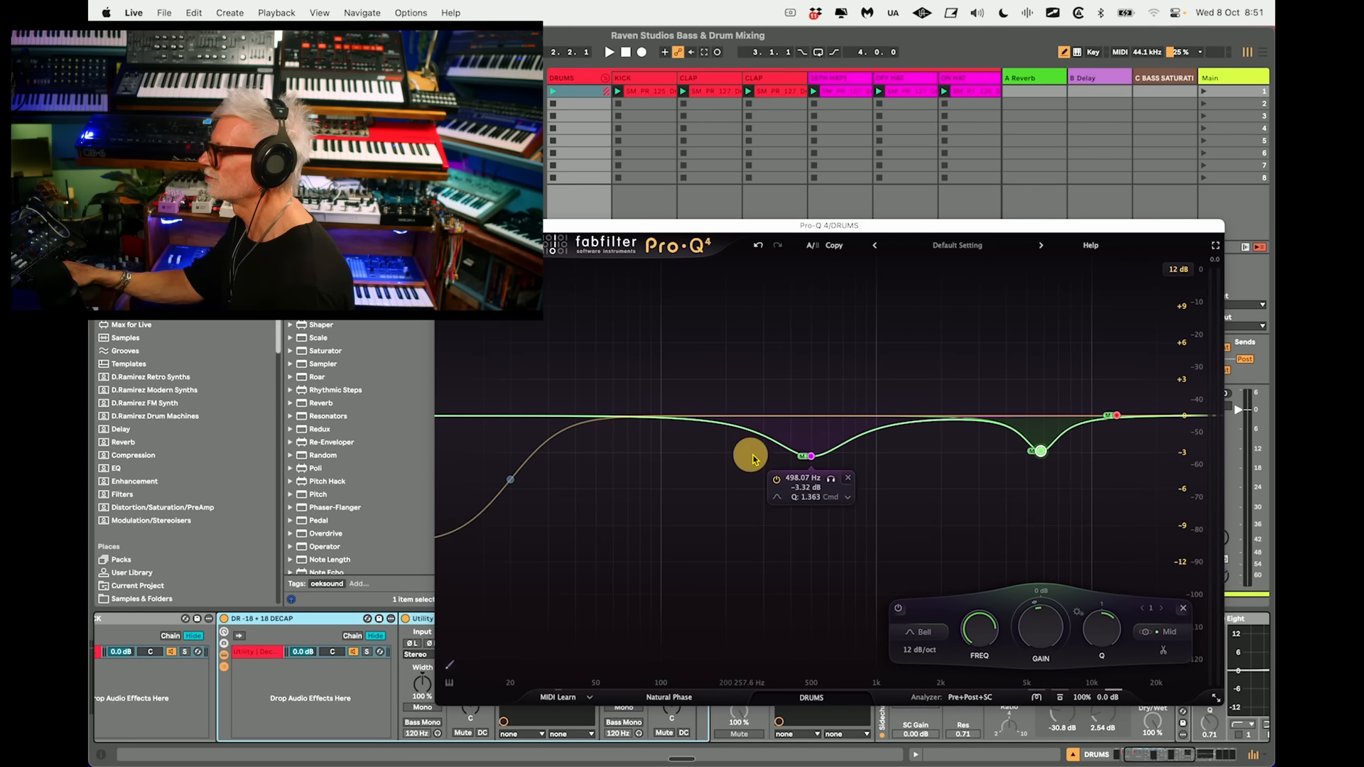
pyautogui.click(1178, 271)
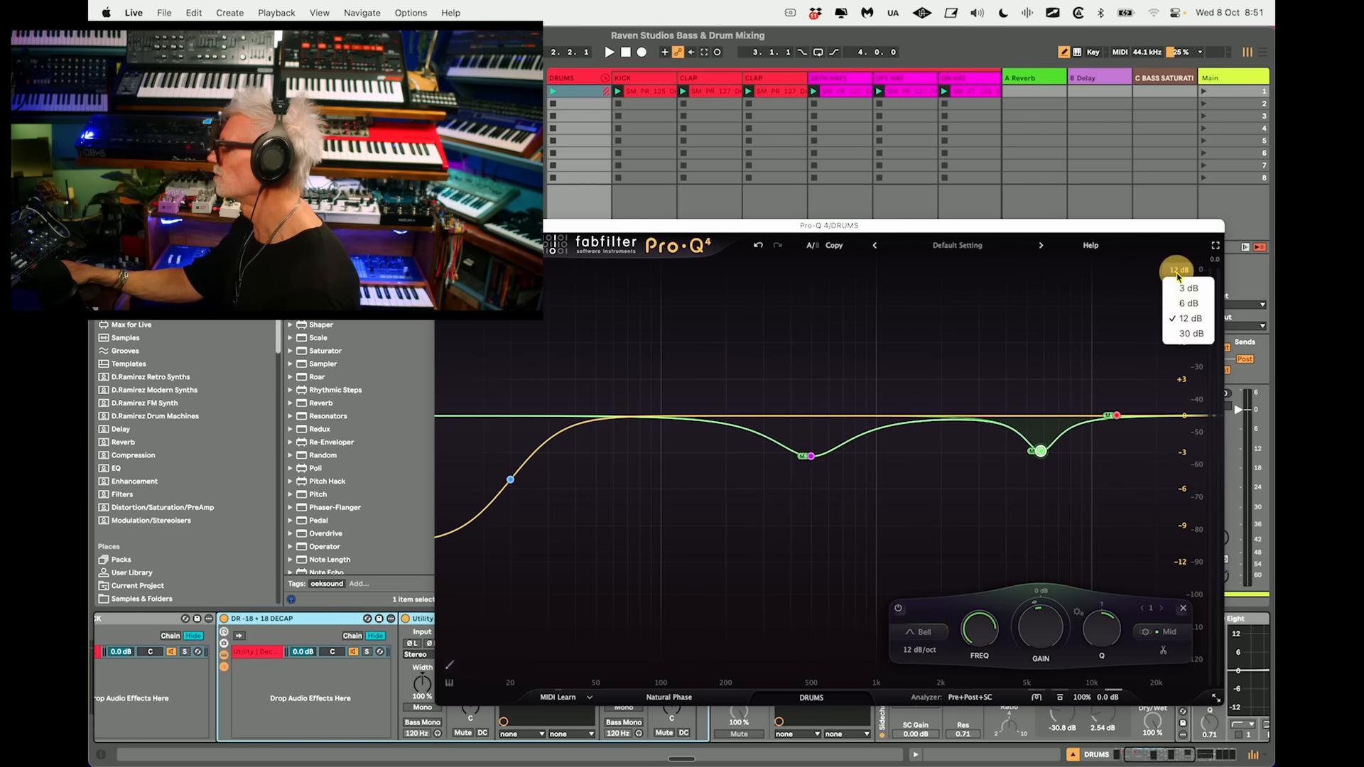
pyautogui.click(1189, 303)
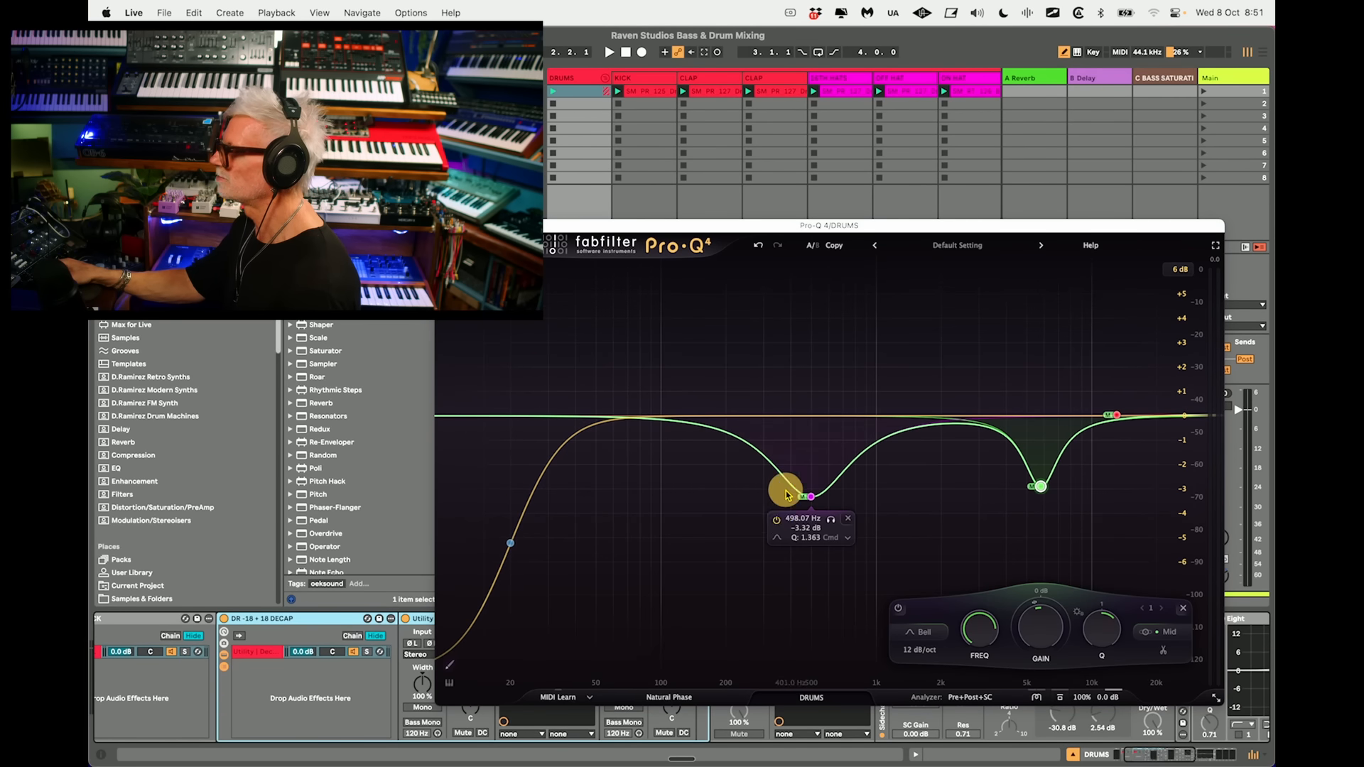
pyautogui.moveTo(811, 496); pyautogui.dragTo(811, 490)
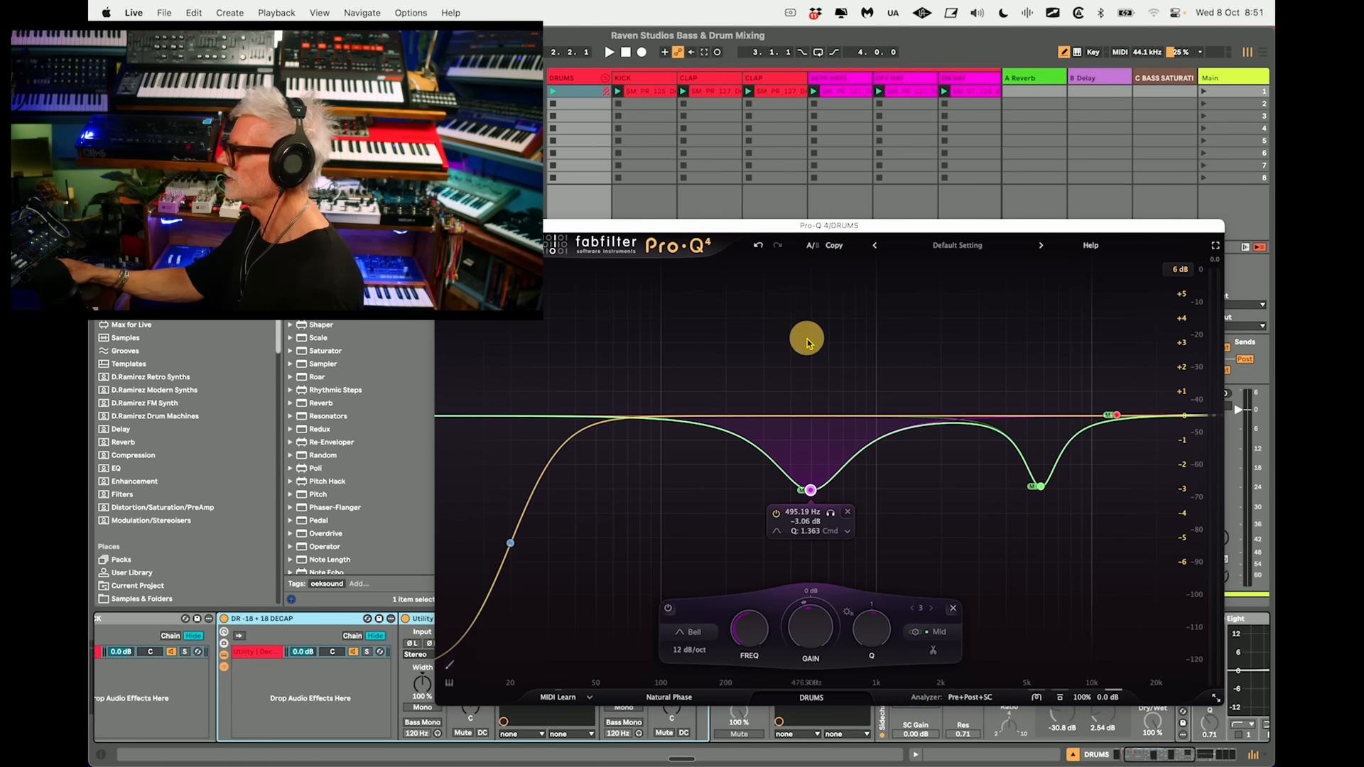
# Compare drum playback with the whole Pro-Q 4 bypassed and enabled, stop playback, and close its window.
pyautogui.moveTo(645, 226); pyautogui.dragTo(628, 106)
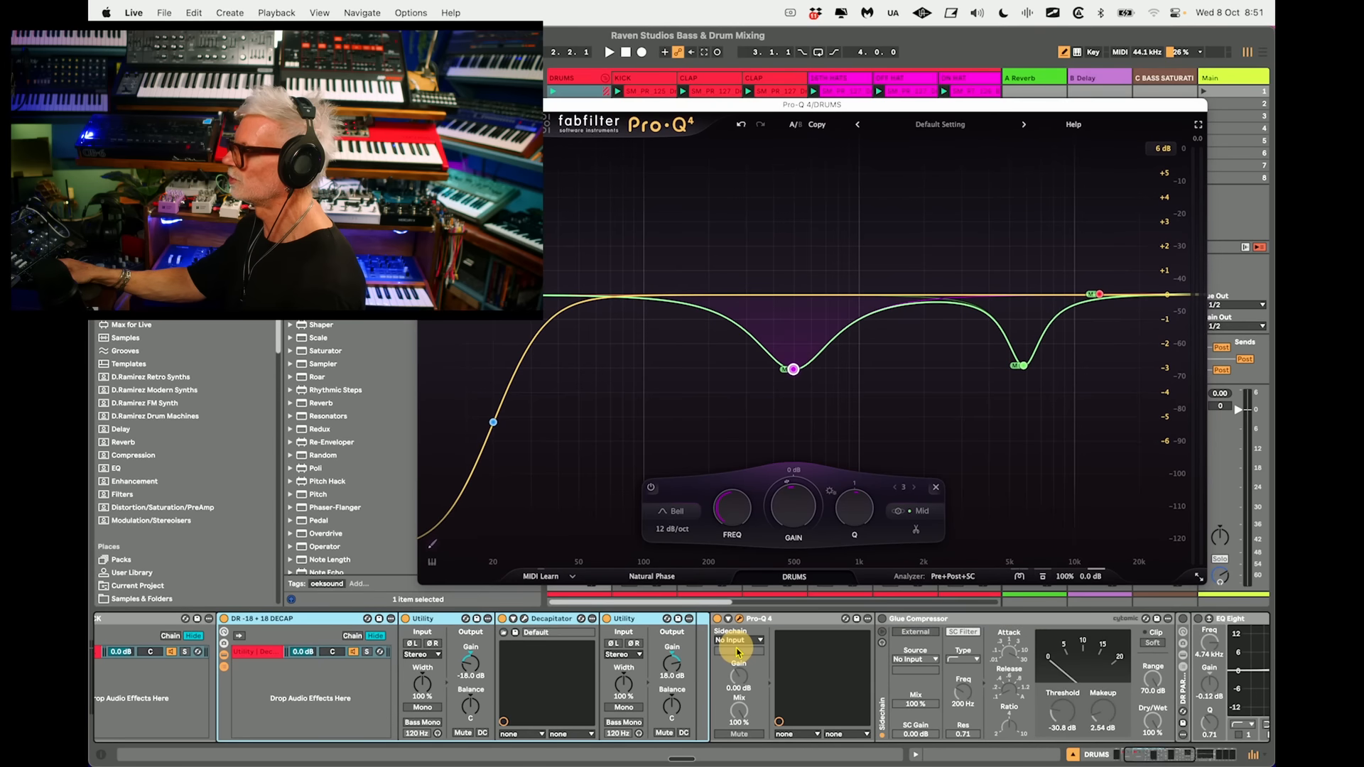
pyautogui.press('space')
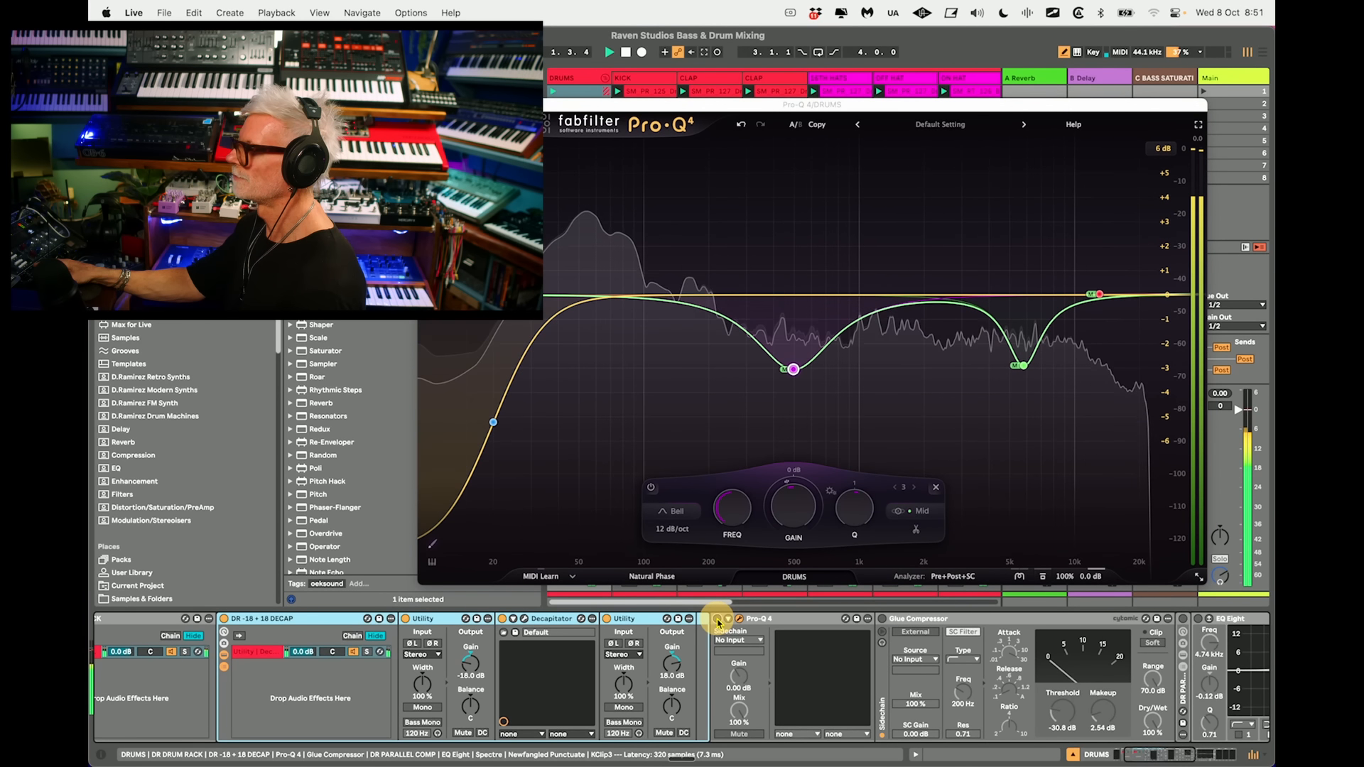
pyautogui.click(718, 620)
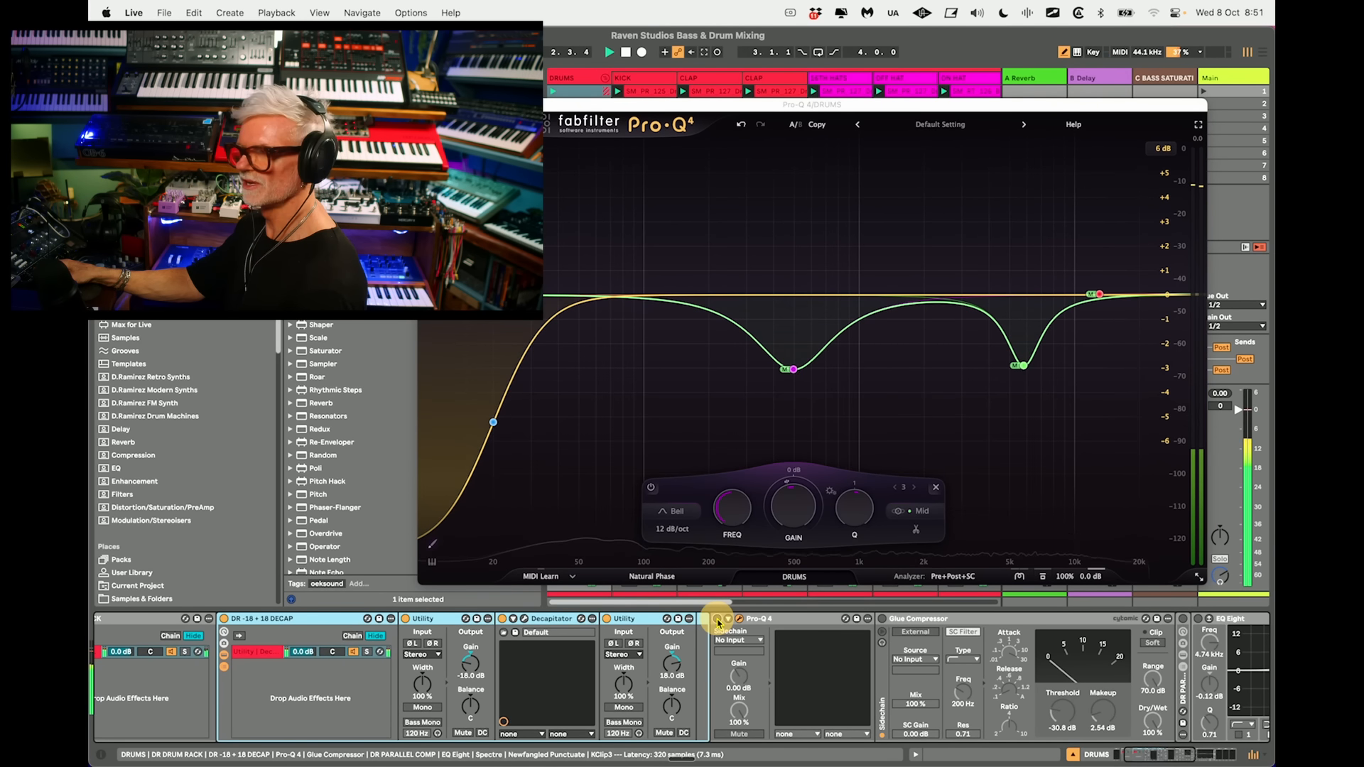
pyautogui.click(717, 622)
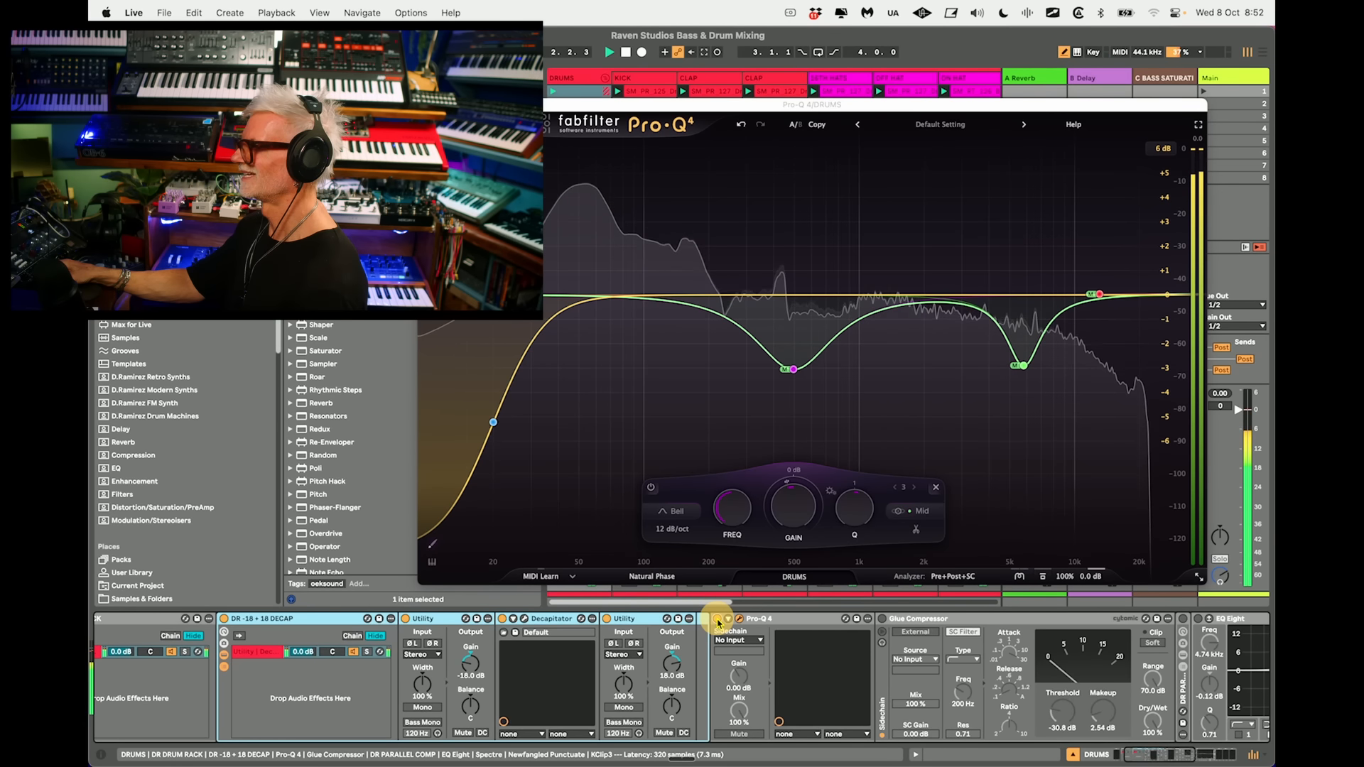
pyautogui.click(832, 619)
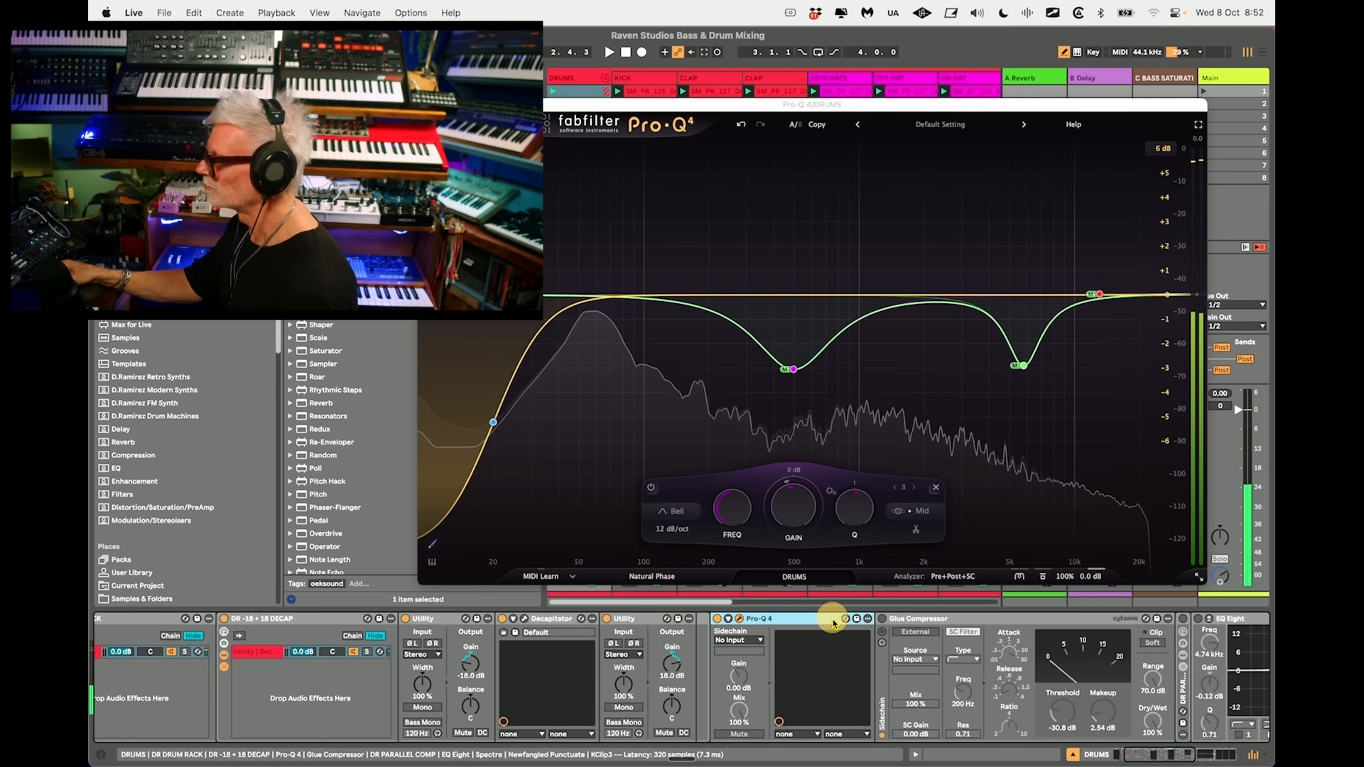
pyautogui.click(325, 621)
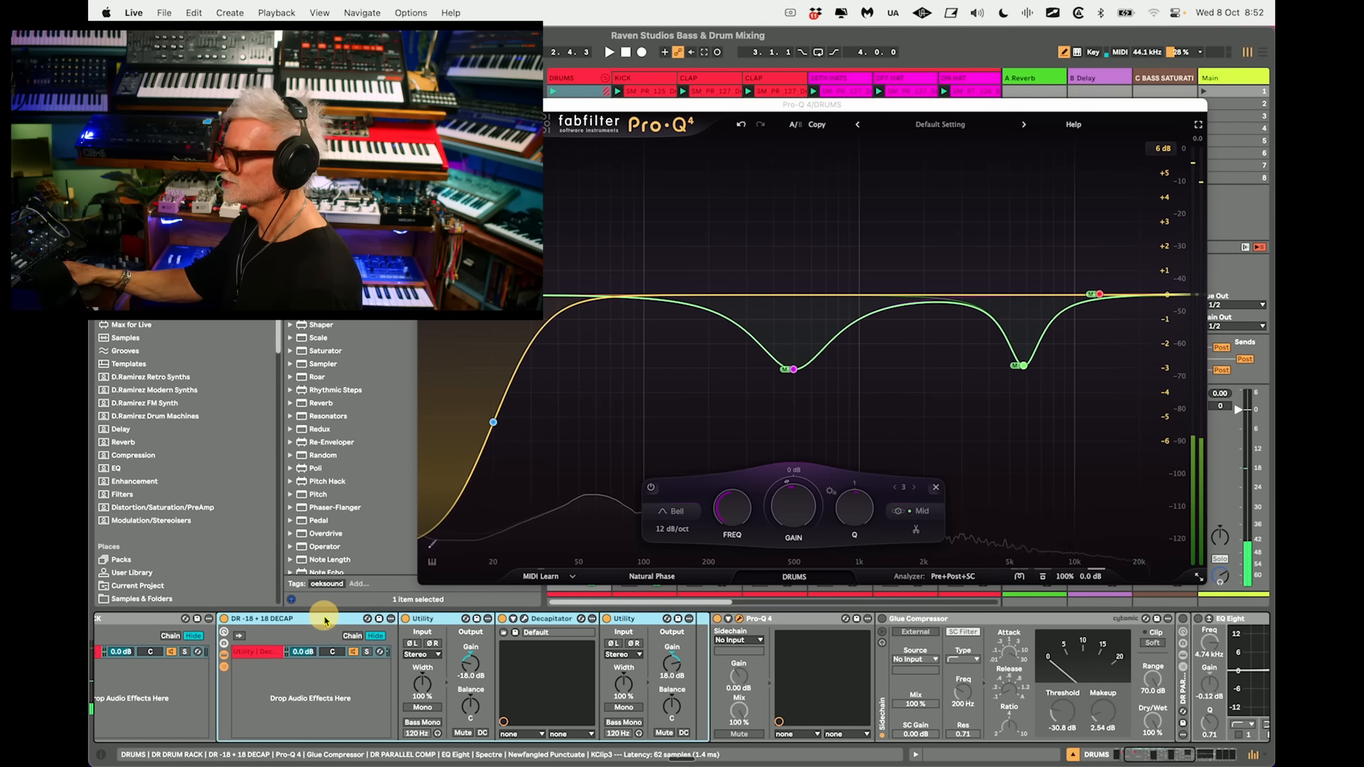
pyautogui.click(767, 618)
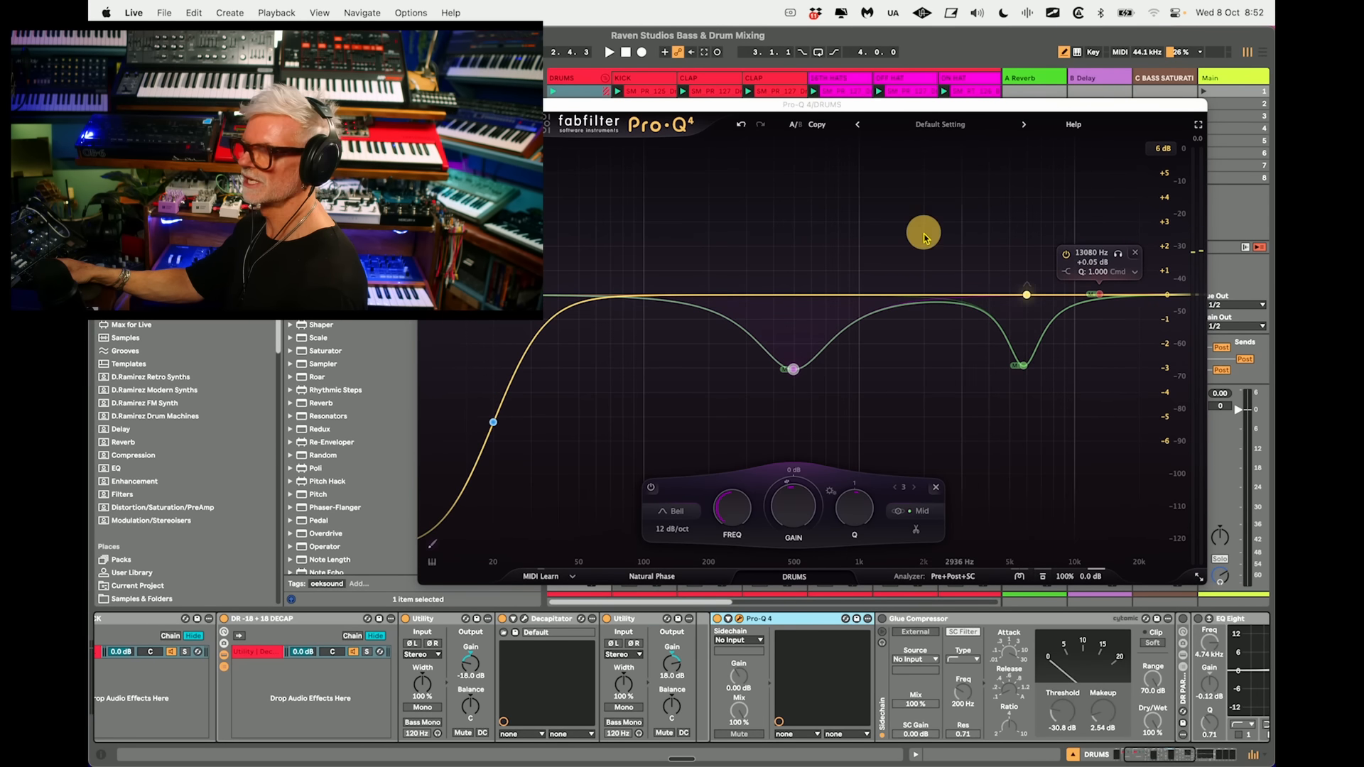
pyautogui.click(425, 104)
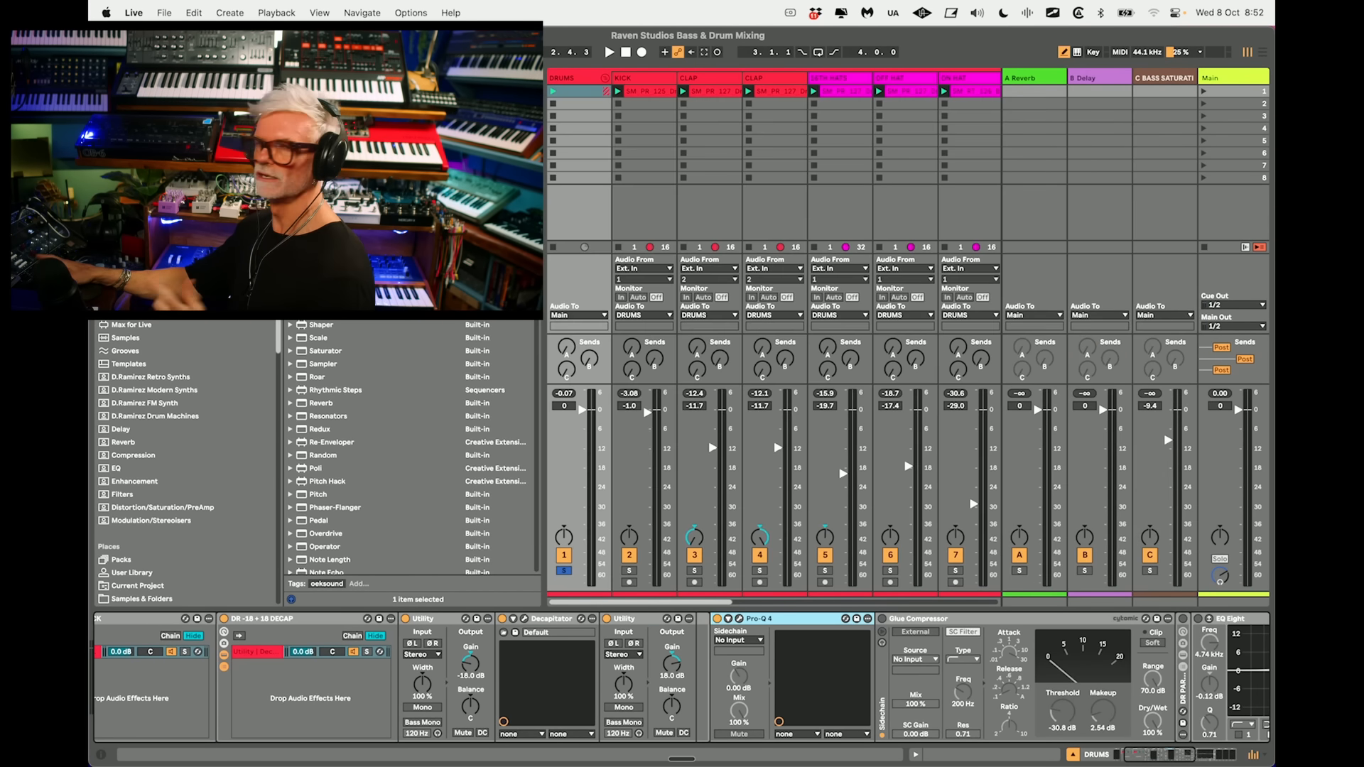
# Switch on the Glue Compressor after Pro-Q 4 and set its threshold to -27.6 dB.
pyautogui.hscroll(3, 853, 629)
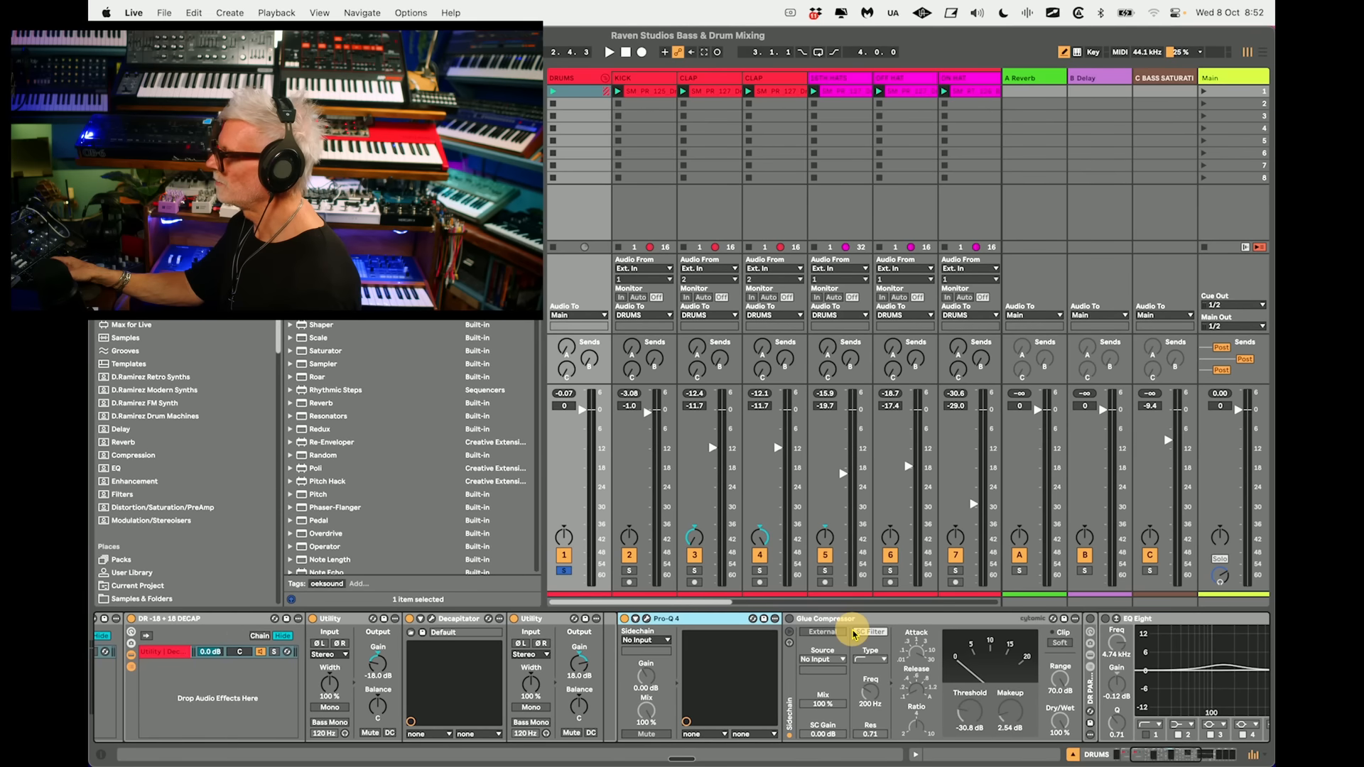
pyautogui.click(817, 619)
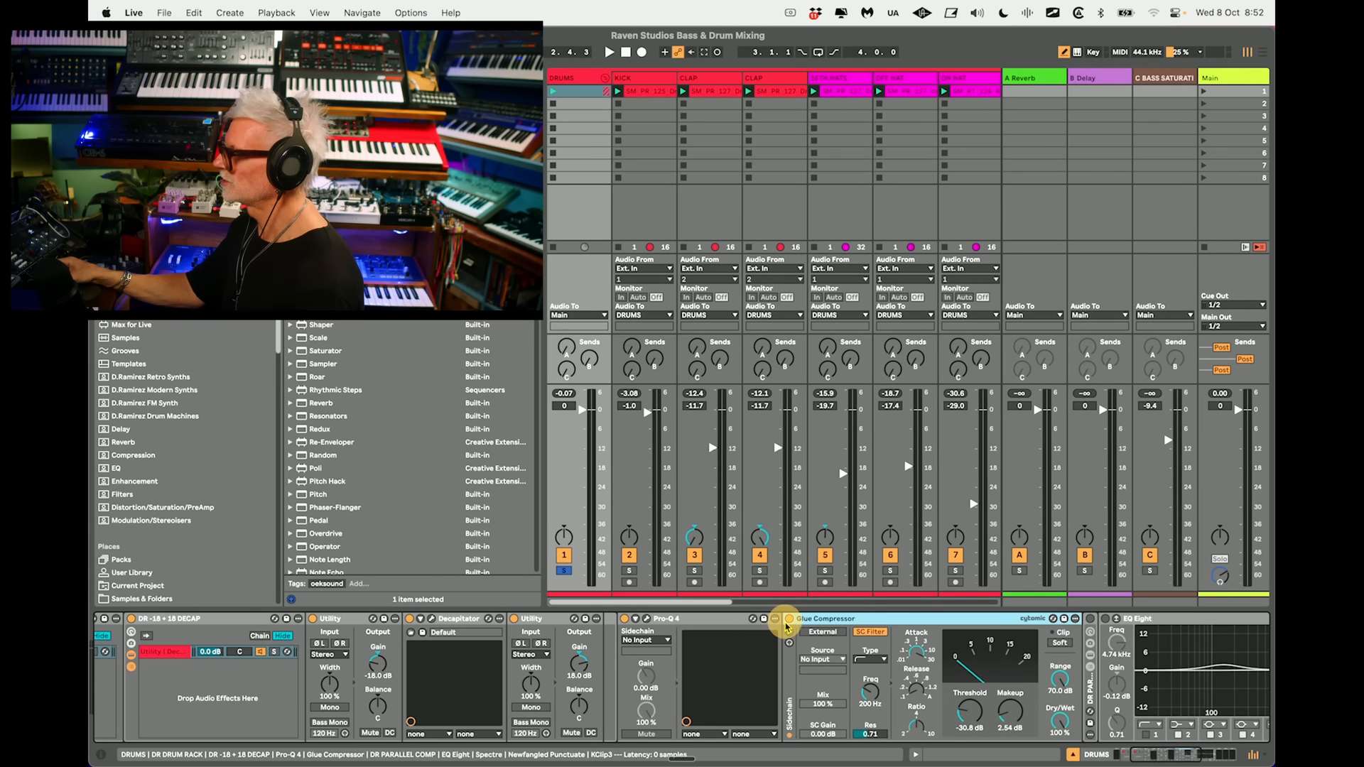
pyautogui.hscroll(6, 864, 693)
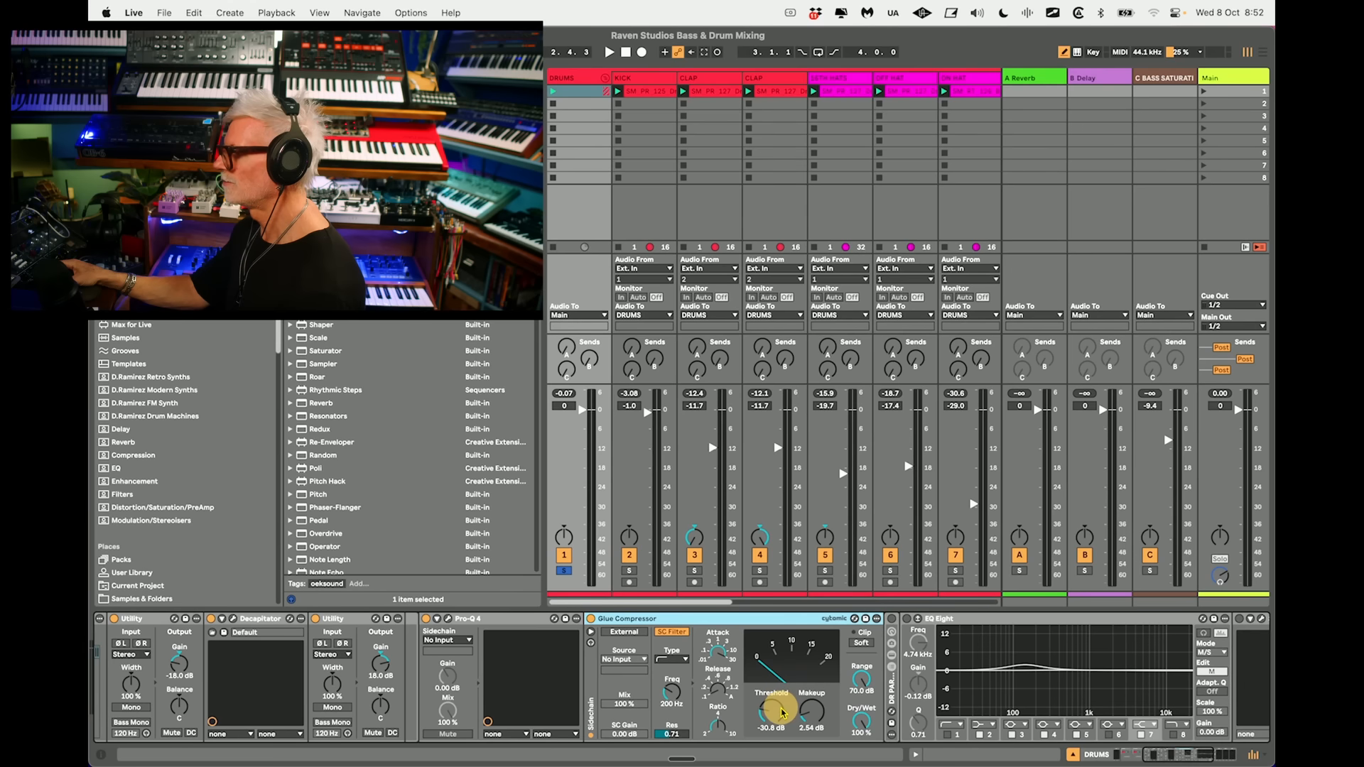
pyautogui.moveTo(776, 718)
pyautogui.mouseDown()
pyautogui.moveTo(776, 693)
pyautogui.moveTo(773, 729)
pyautogui.mouseUp()
# Play the drums and compare the Glue Compressor bypassed and enabled, then stop playback.
pyautogui.press('space')
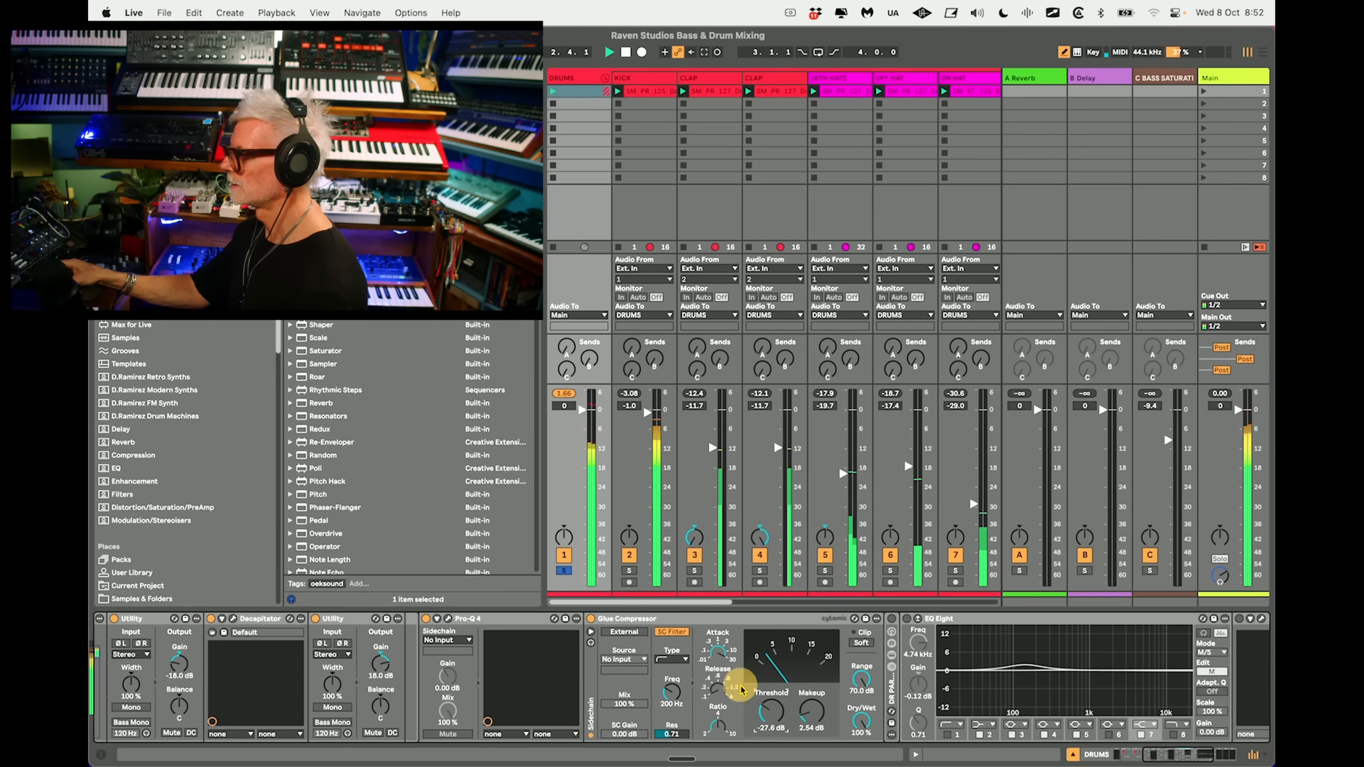
pyautogui.click(591, 619)
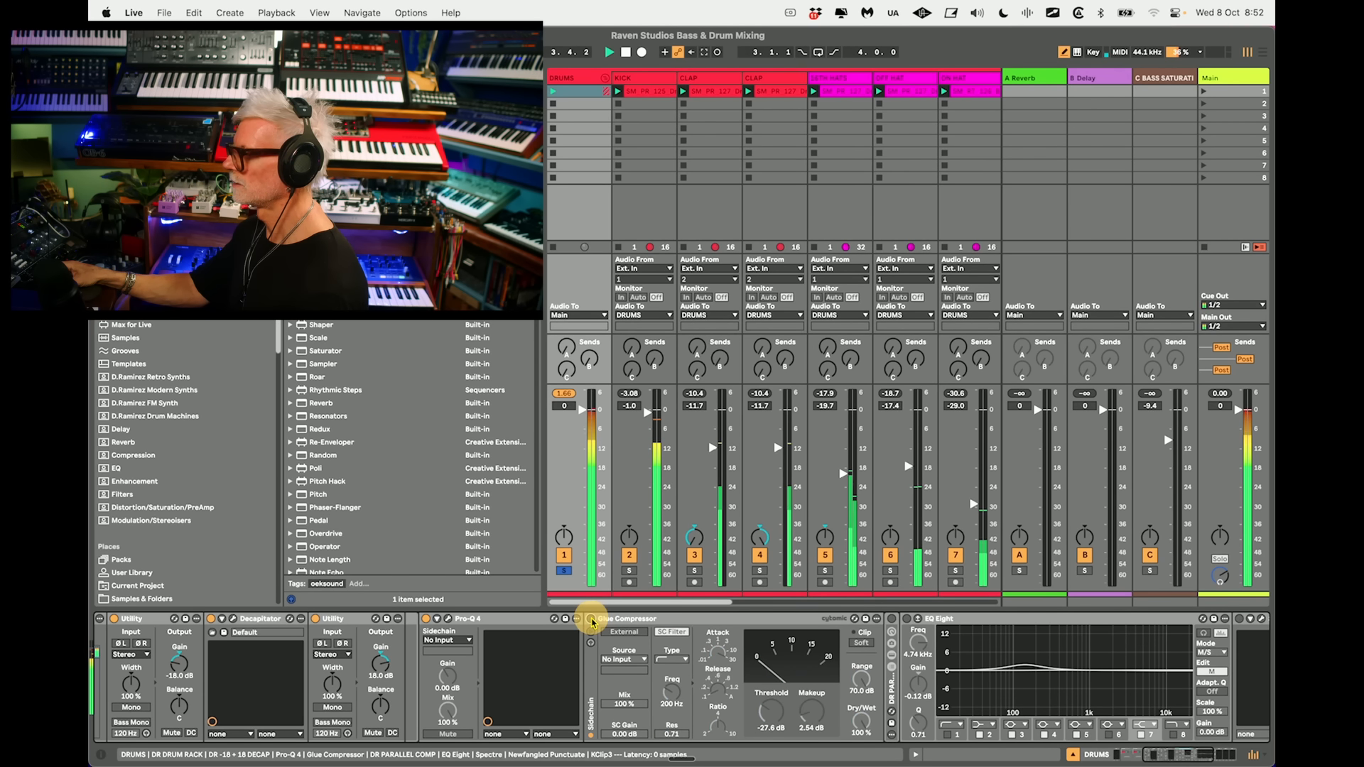
pyautogui.click(591, 619)
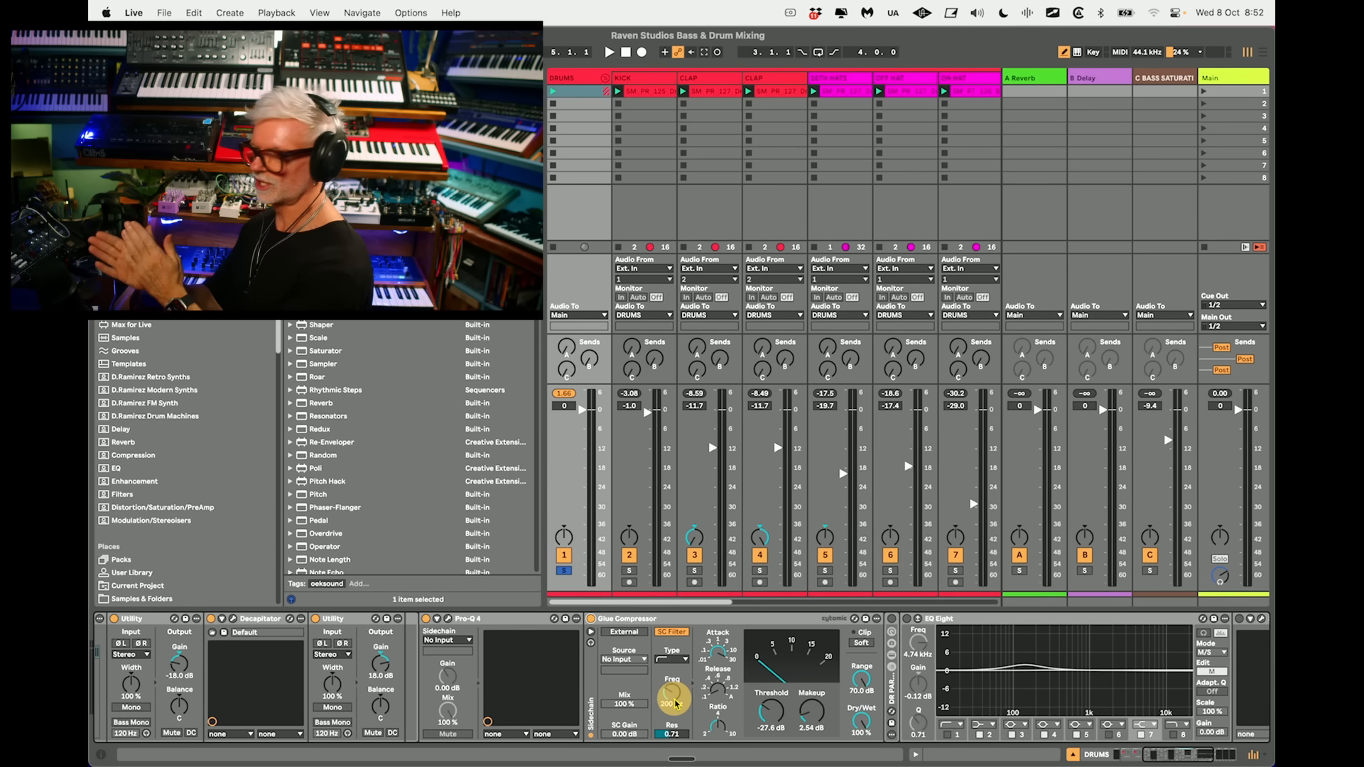
pyautogui.click(665, 631)
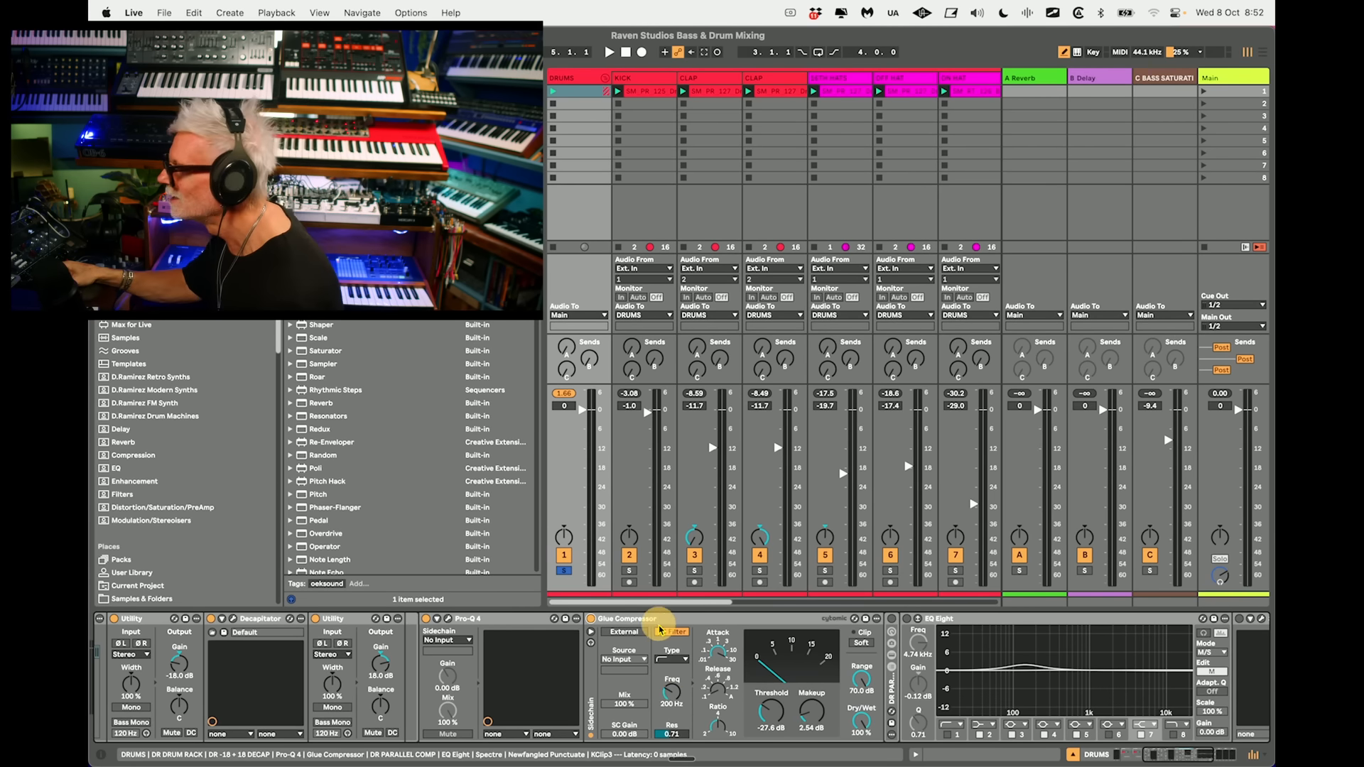
# Switch on and unfold the DR PARALLEL COMP rack to show its chains, Glue Compressor, UADx plugin and EQ Eight.
pyautogui.click(1014, 624)
pyautogui.hscroll(10, 945, 711)
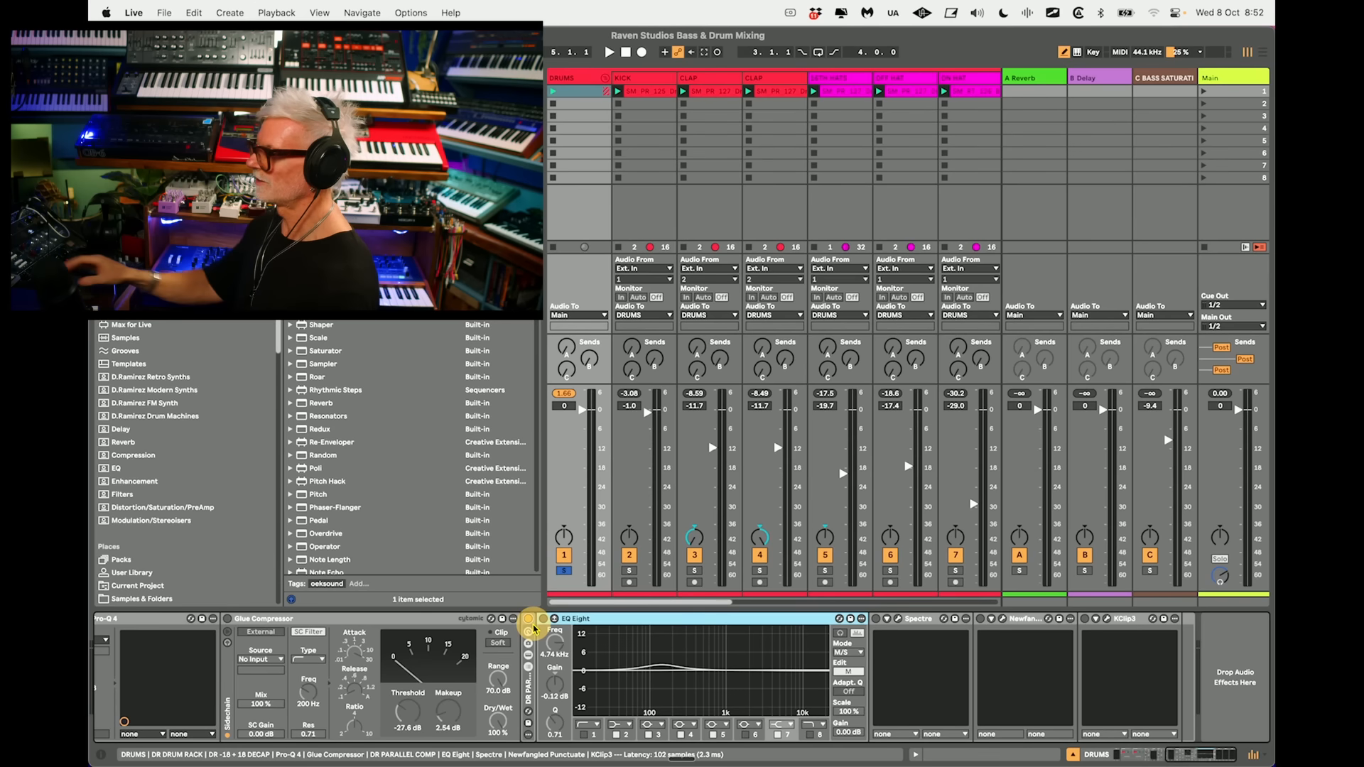
pyautogui.click(528, 693)
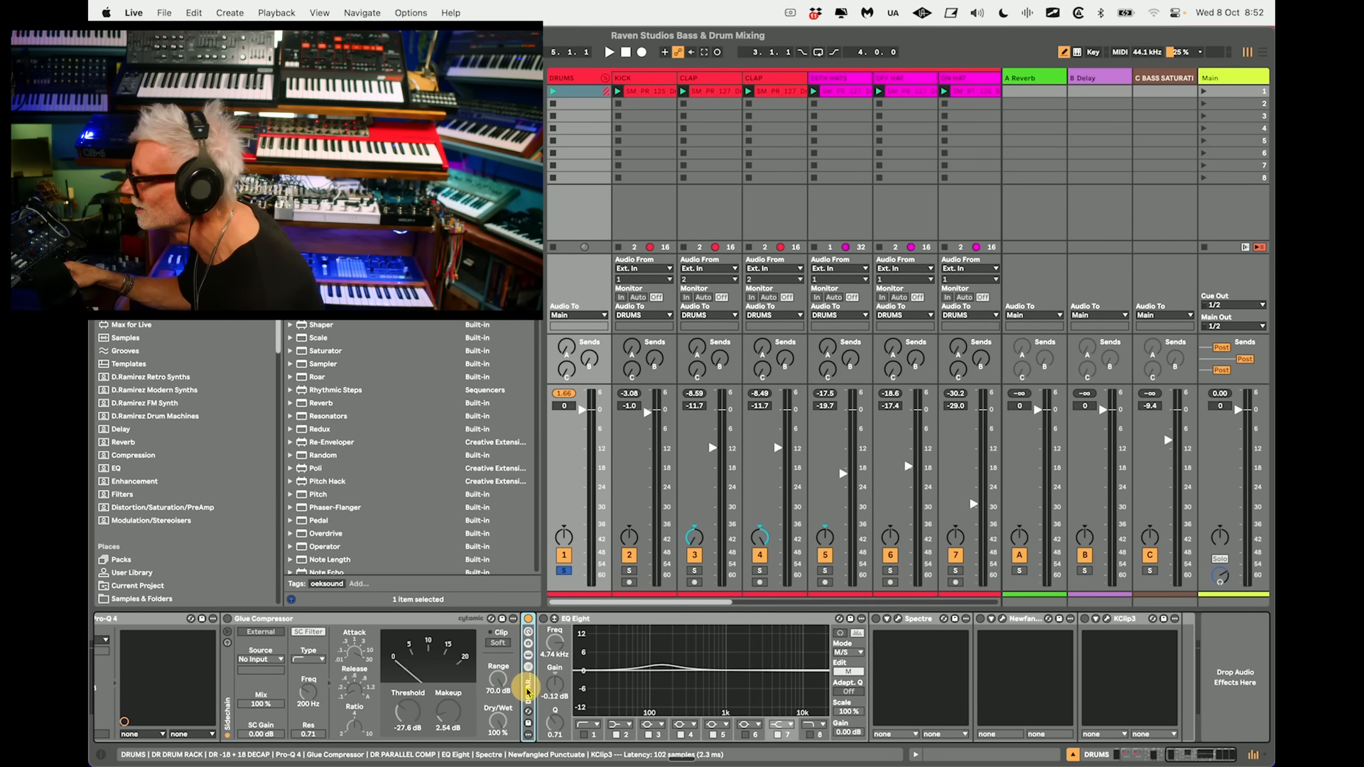
pyautogui.doubleClick(528, 692)
pyautogui.hscroll(6, 584, 697)
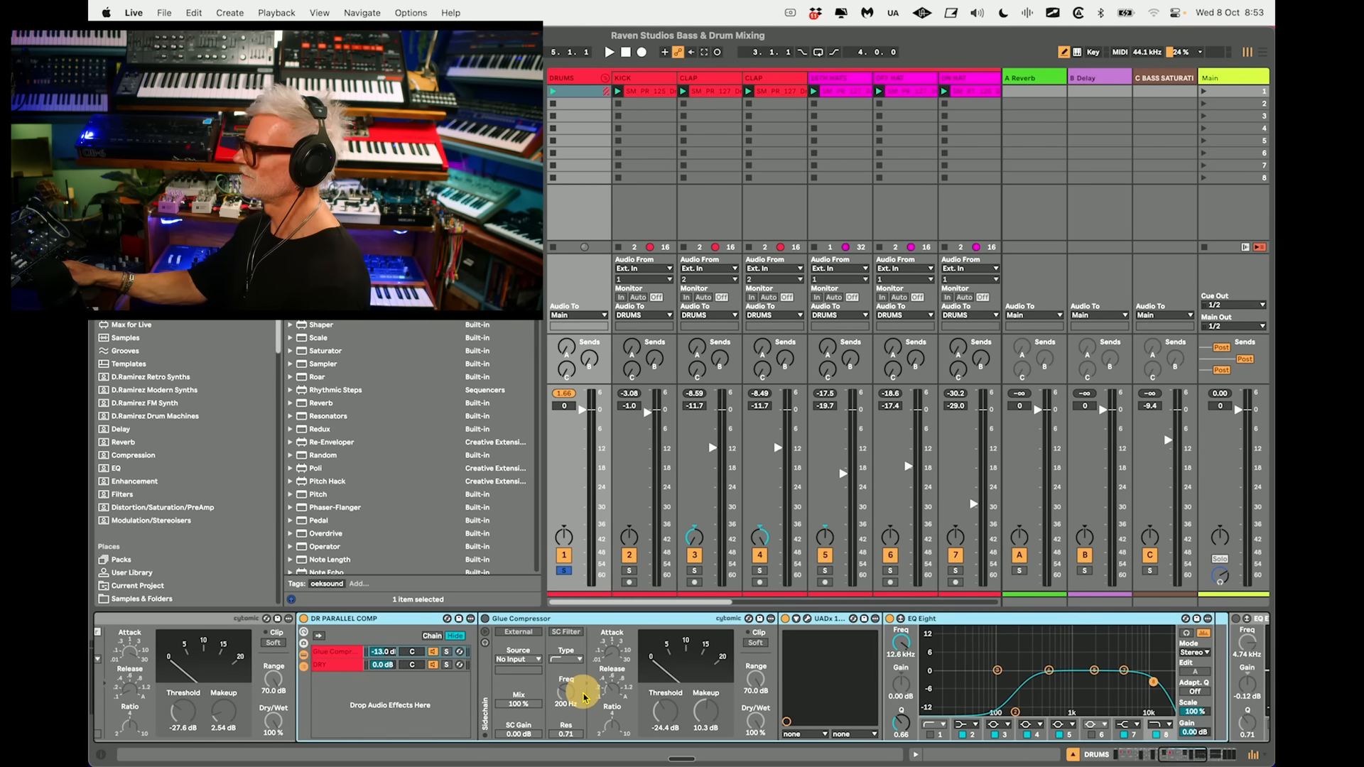
pyautogui.hscroll(2, 583, 696)
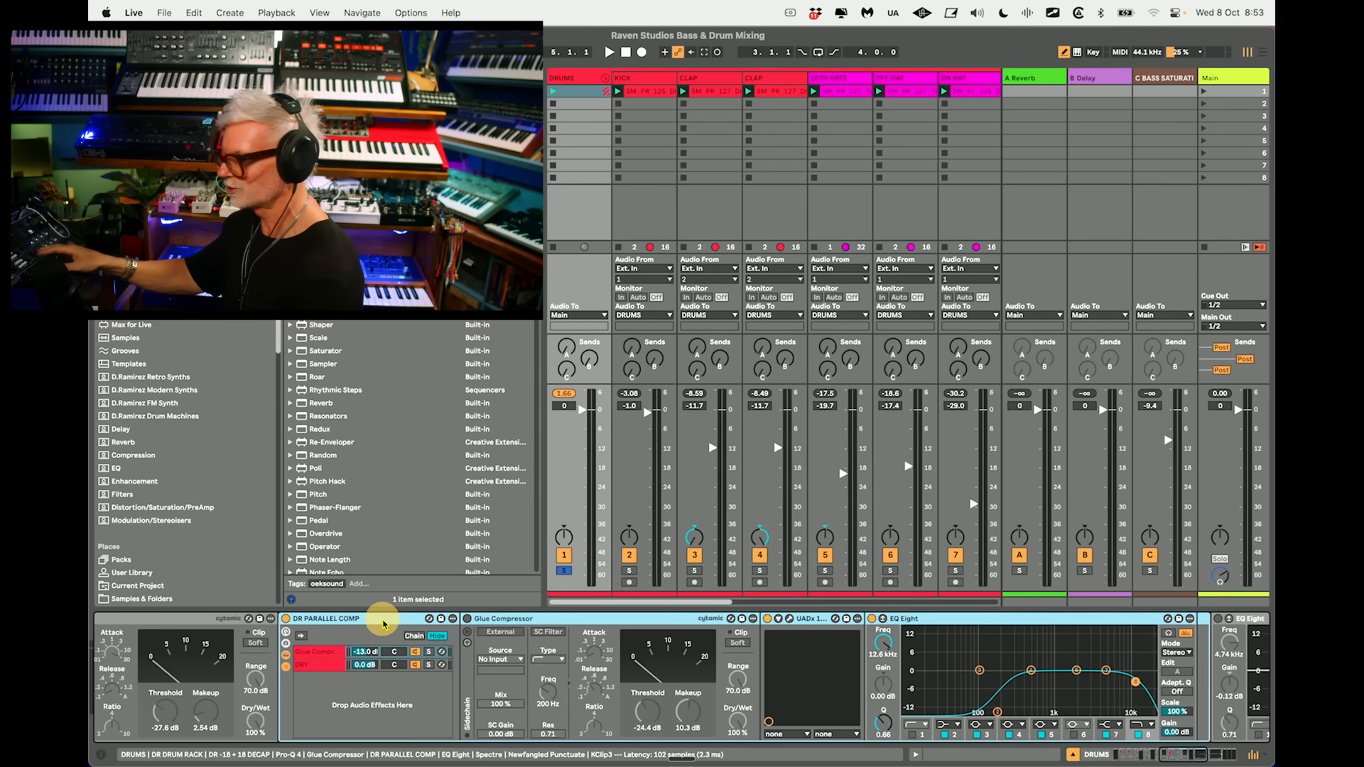
# Compare drum playback with the DR PARALLEL COMP rack bypassed and enabled, and stop playback.
pyautogui.click(286, 620)
pyautogui.press('space')
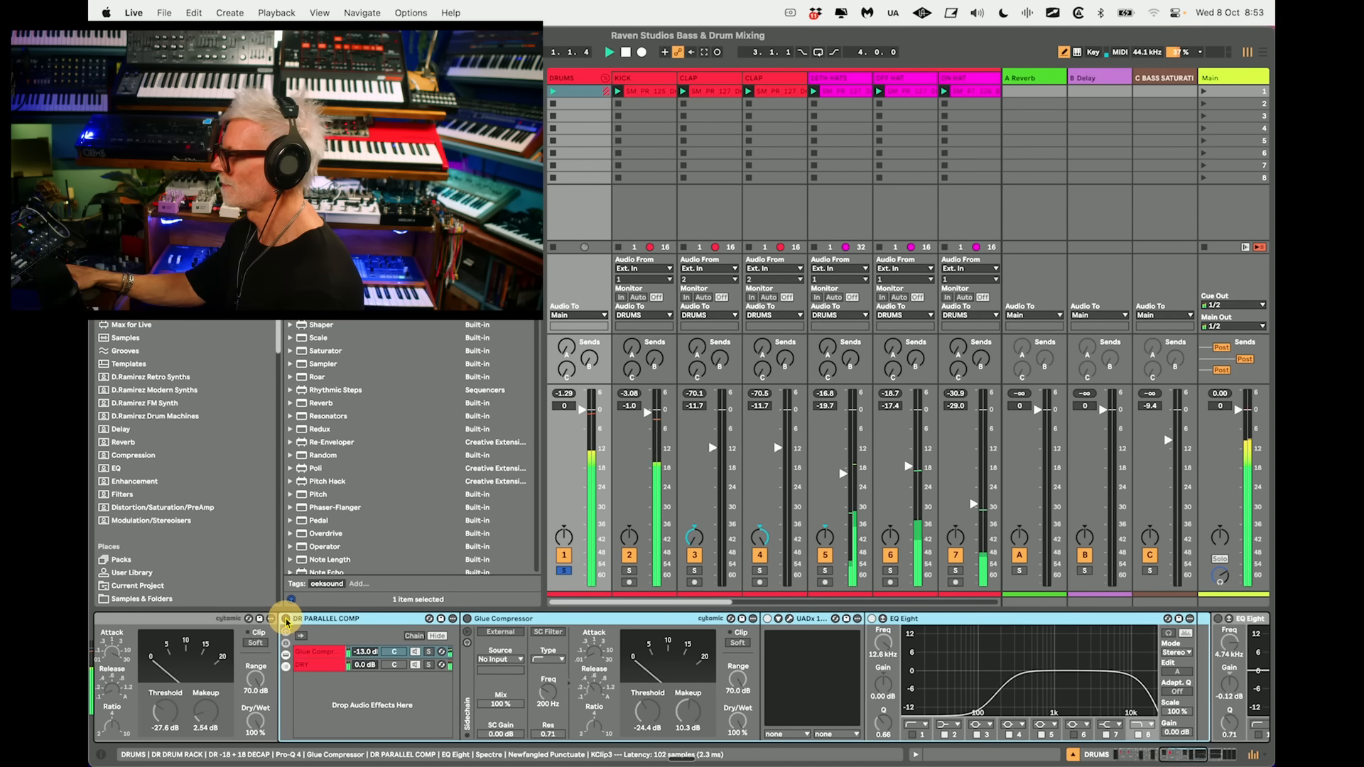
pyautogui.hscroll(-3, 287, 620)
pyautogui.click(375, 619)
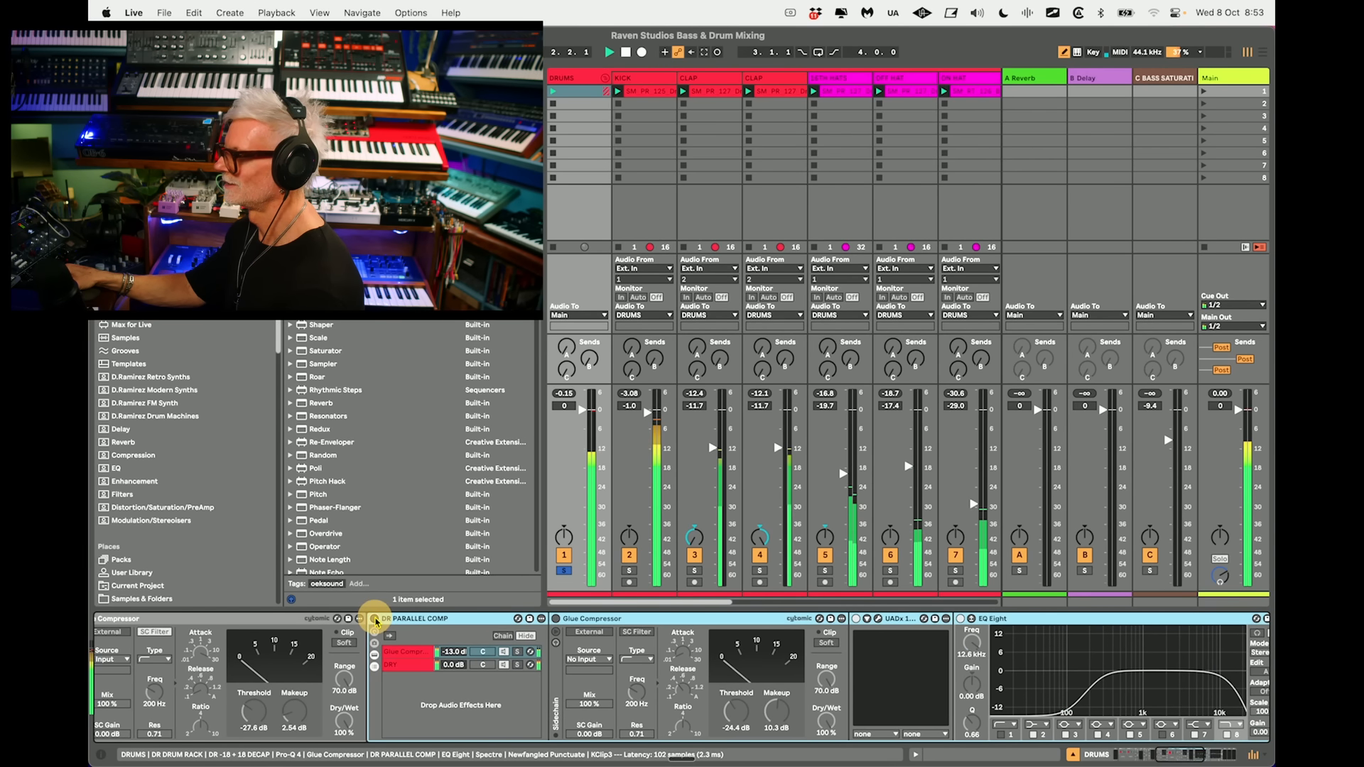
pyautogui.click(375, 618)
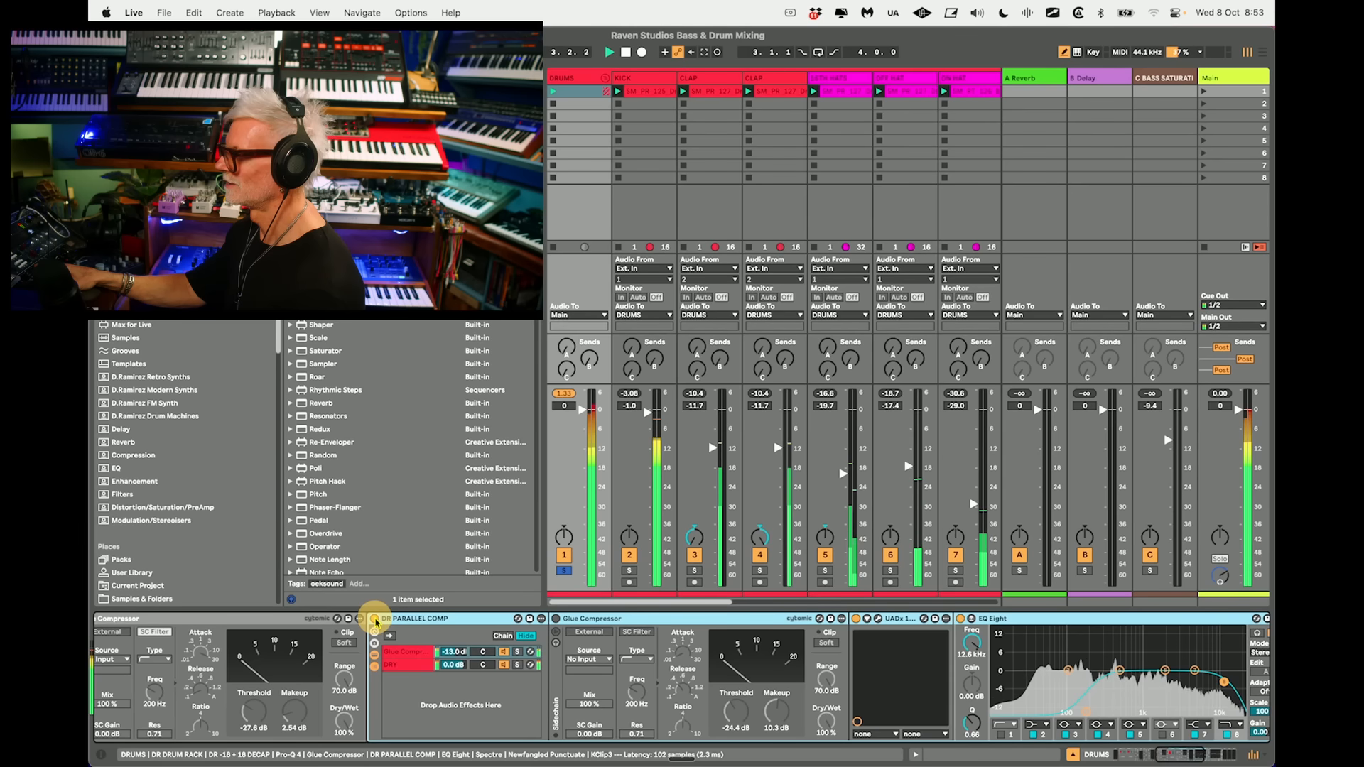
pyautogui.hscroll(3, 710, 671)
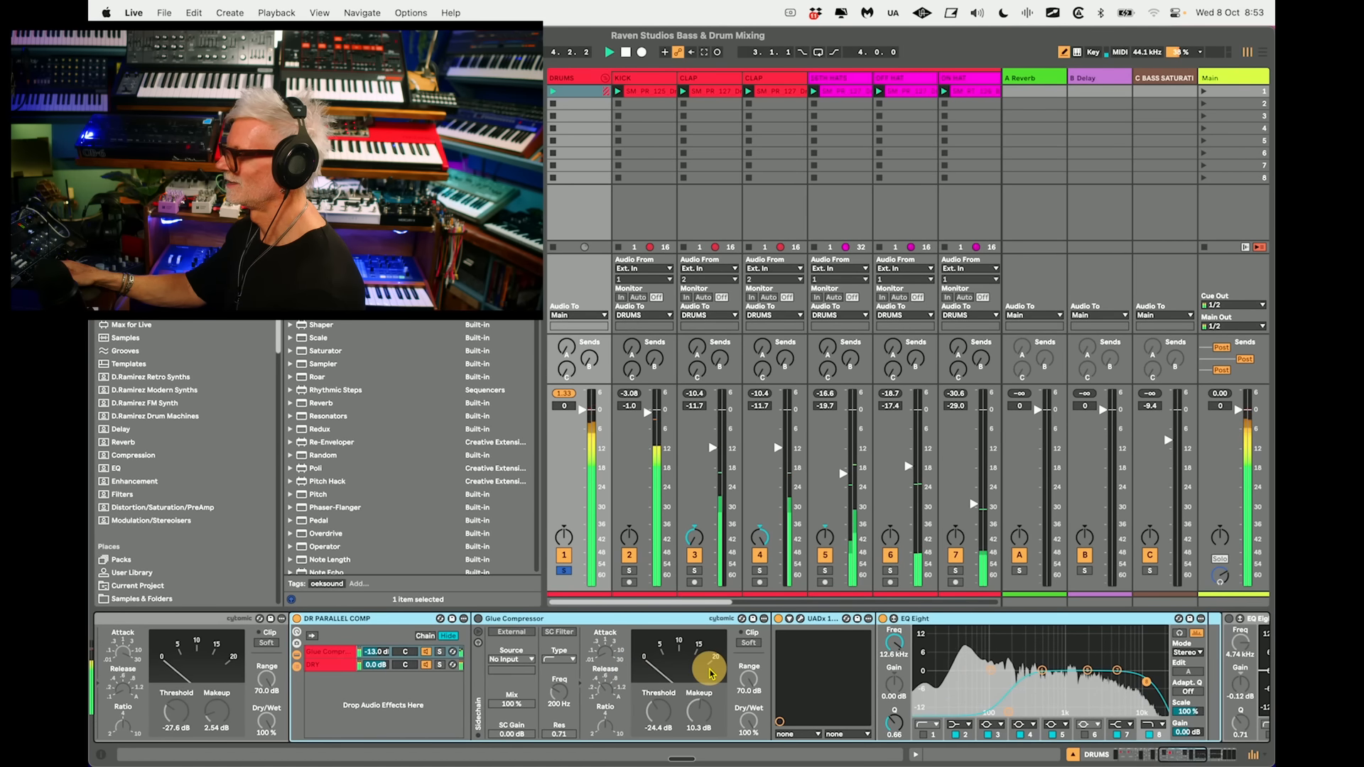
pyautogui.hscroll(3, 707, 671)
pyautogui.press('space')
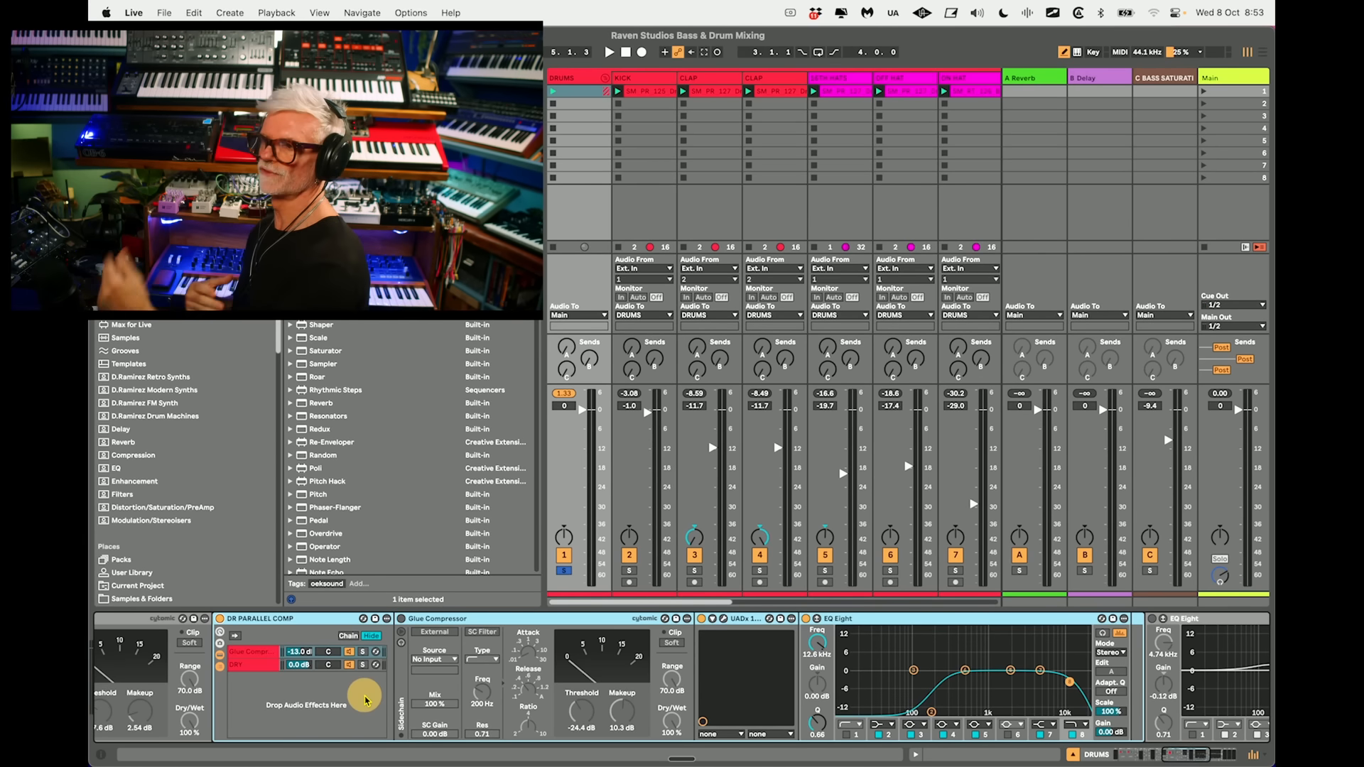
# Inspect the EQ Eight at the end of the parallel compression chain and fold the DR PARALLEL COMP rack.
pyautogui.hscroll(2, 362, 696)
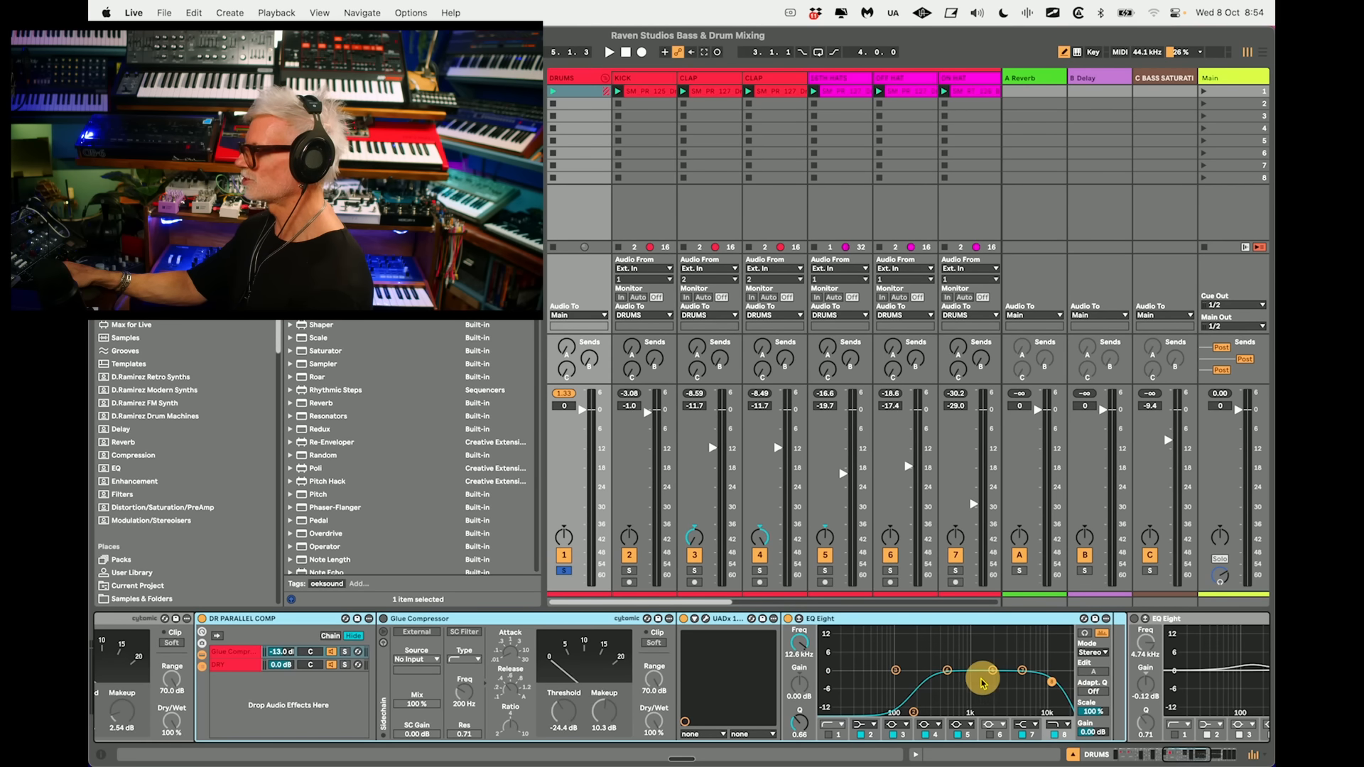
pyautogui.hscroll(4, 978, 686)
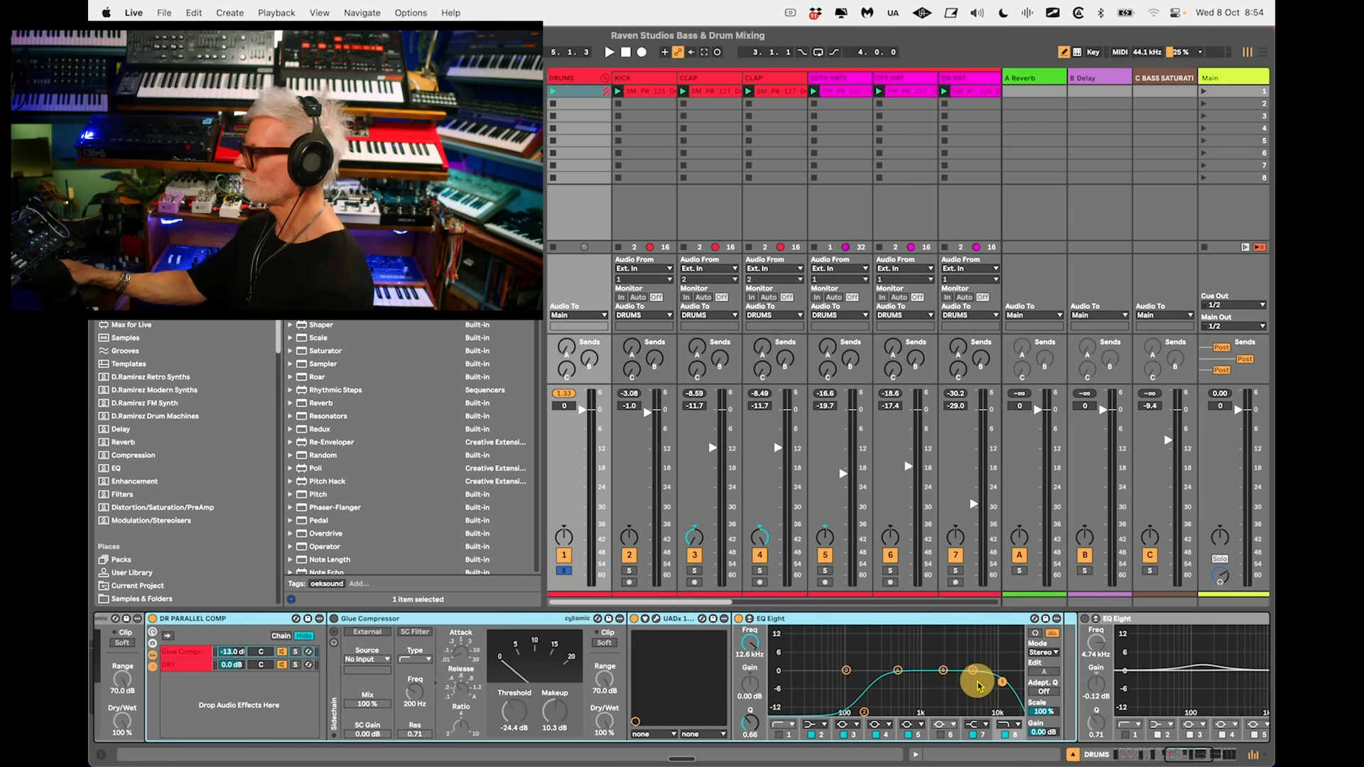
pyautogui.hscroll(-5, 977, 685)
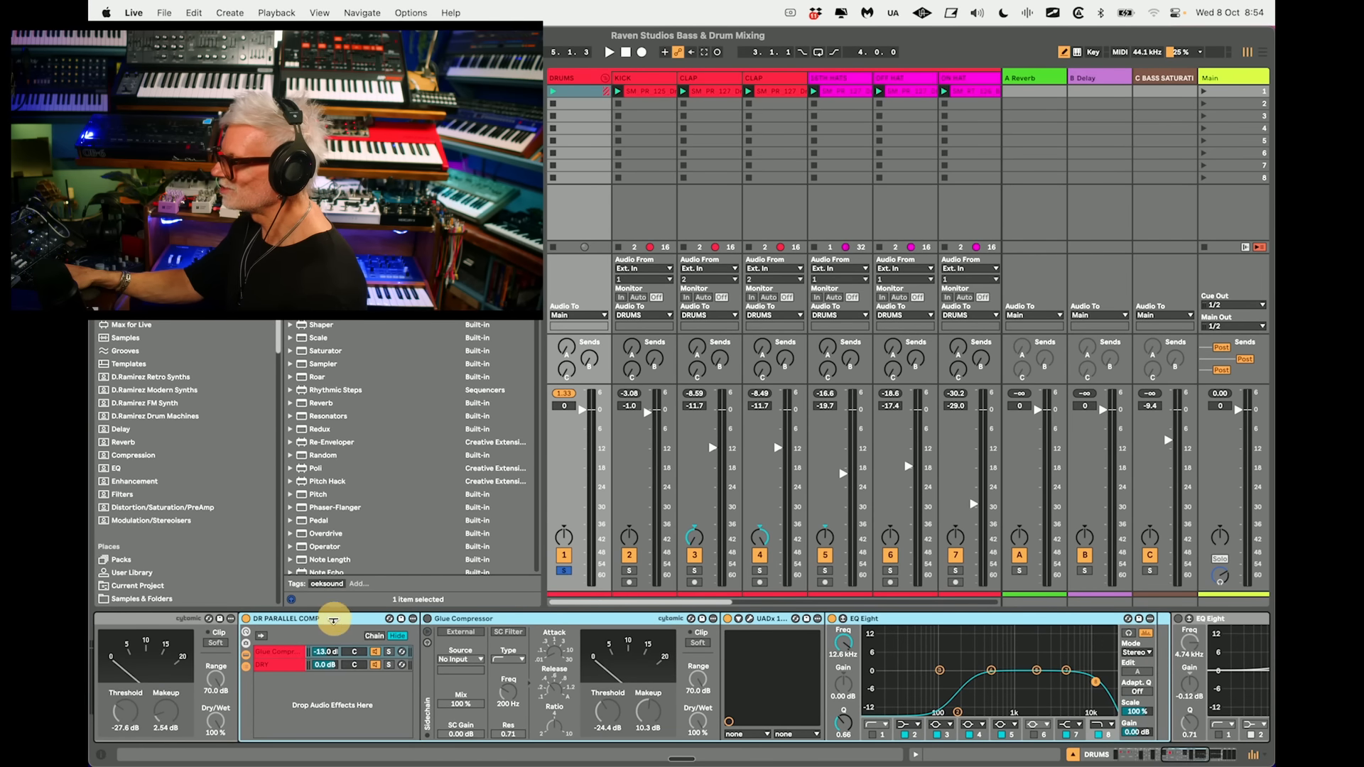
pyautogui.doubleClick(335, 617)
pyautogui.click(366, 621)
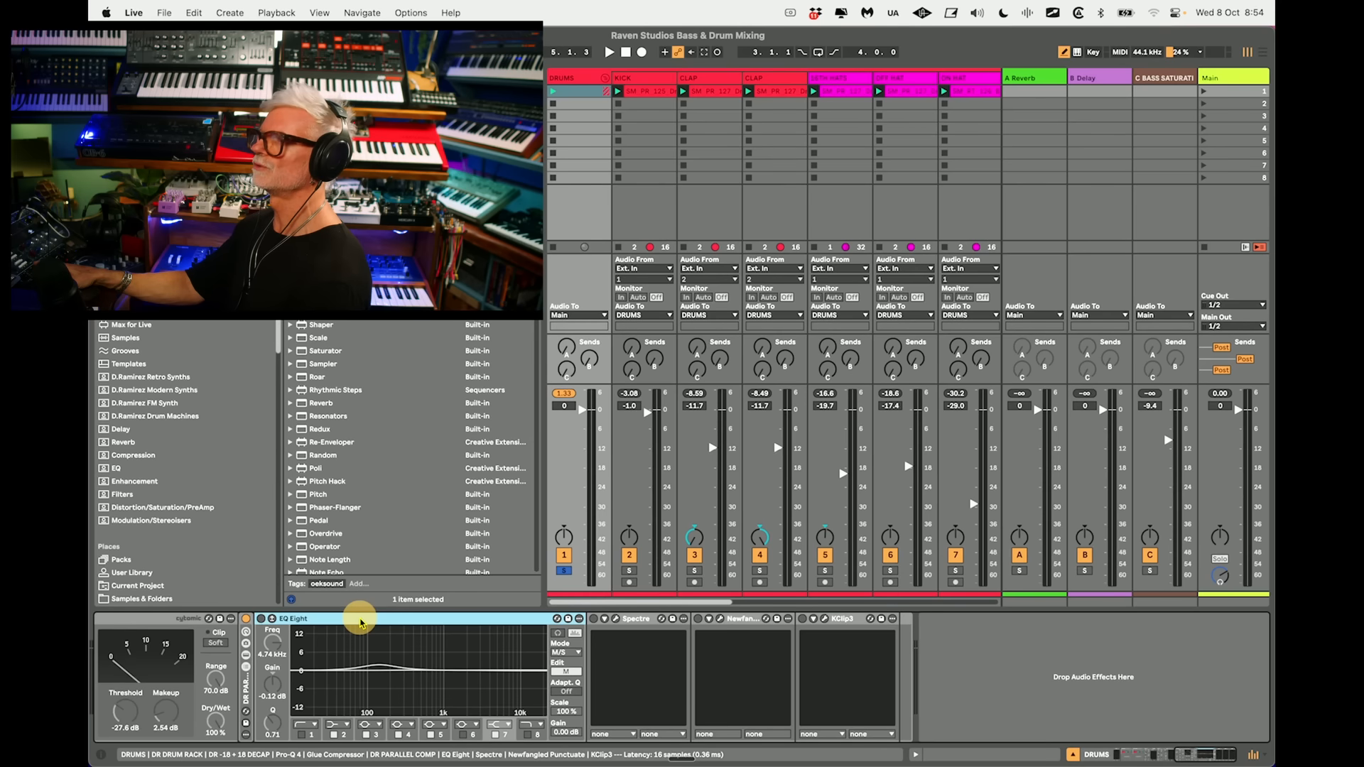
# Switch on Spectre and open its plugin window, placing it so all its bands are visible.
pyautogui.click(633, 619)
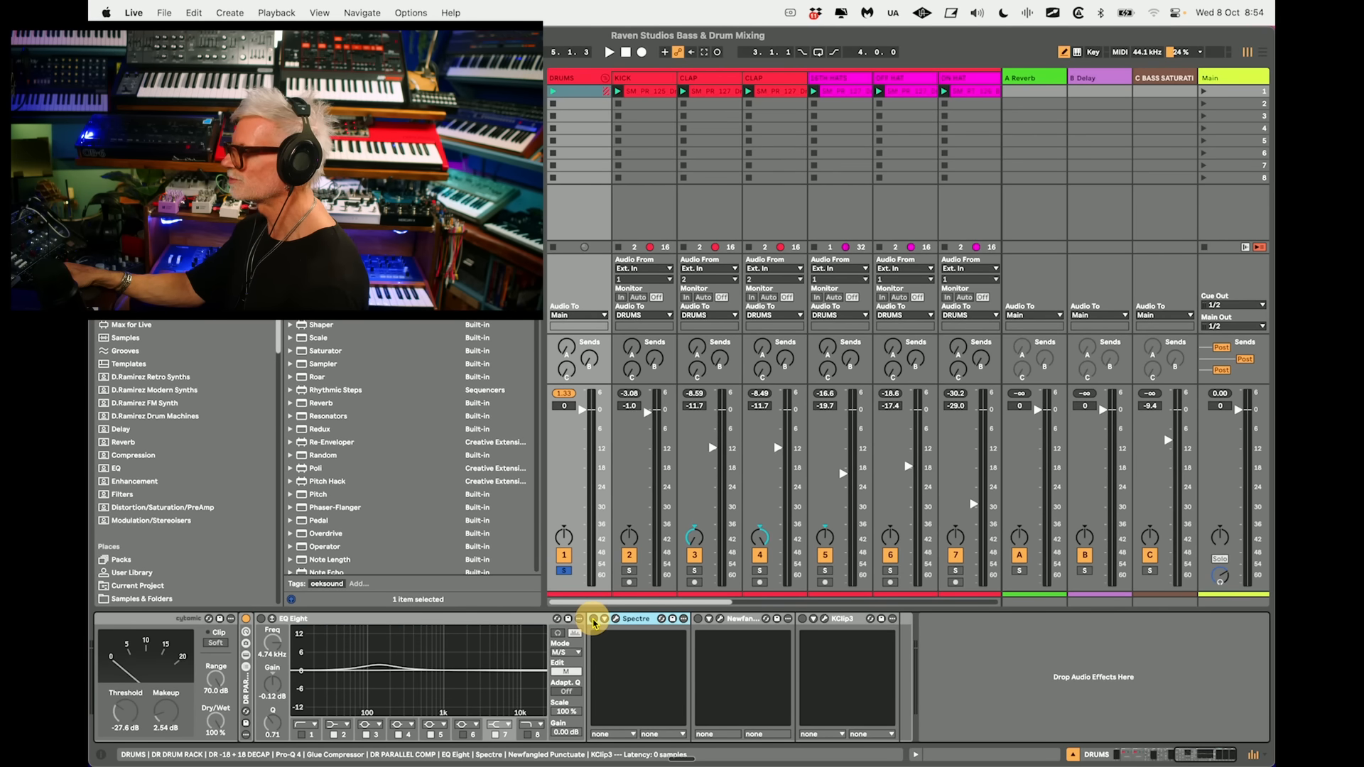
pyautogui.click(662, 619)
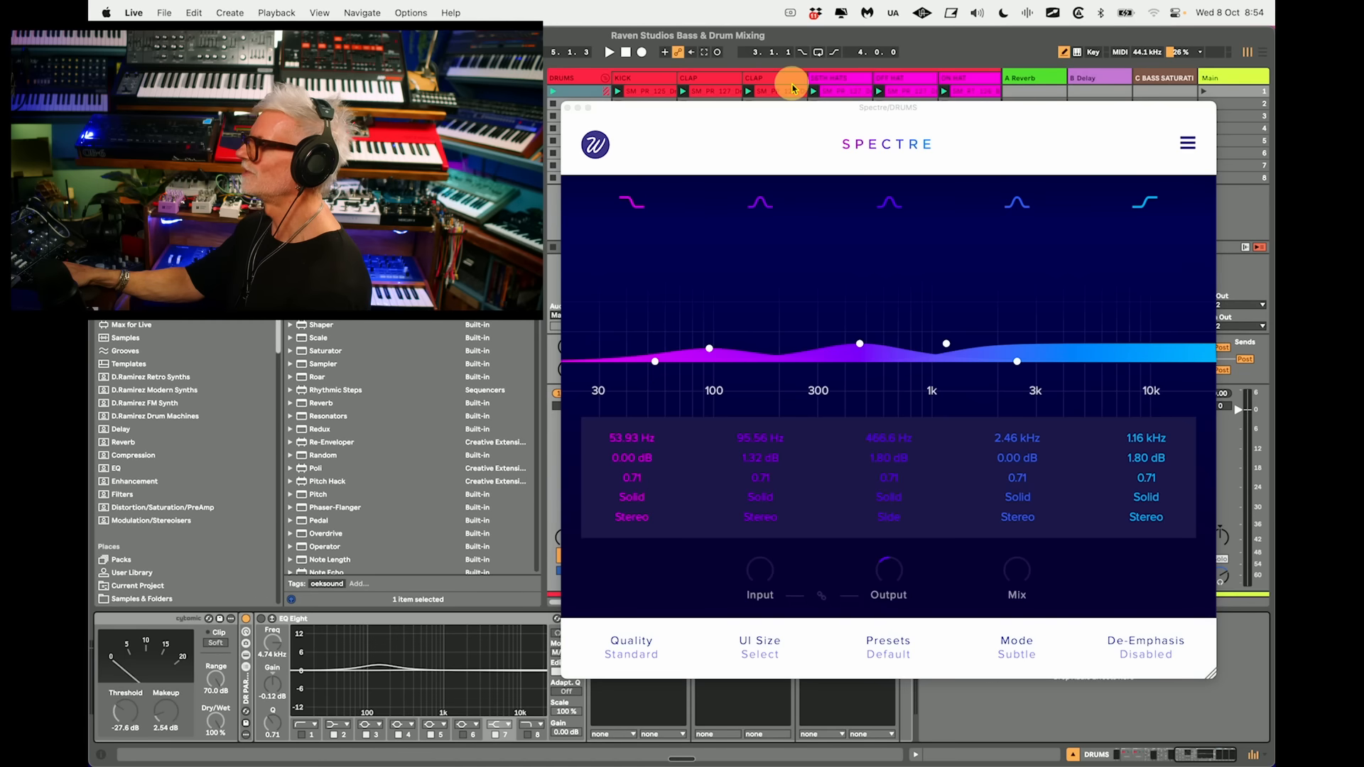
pyautogui.moveTo(801, 106); pyautogui.dragTo(815, 119)
# Examine Spectre's per-band frequency, gain and stereo settings and its output and mix controls.
pyautogui.moveTo(881, 581)
pyautogui.mouseDown()
pyautogui.moveTo(904, 561)
pyautogui.moveTo(897, 587)
pyautogui.mouseUp()
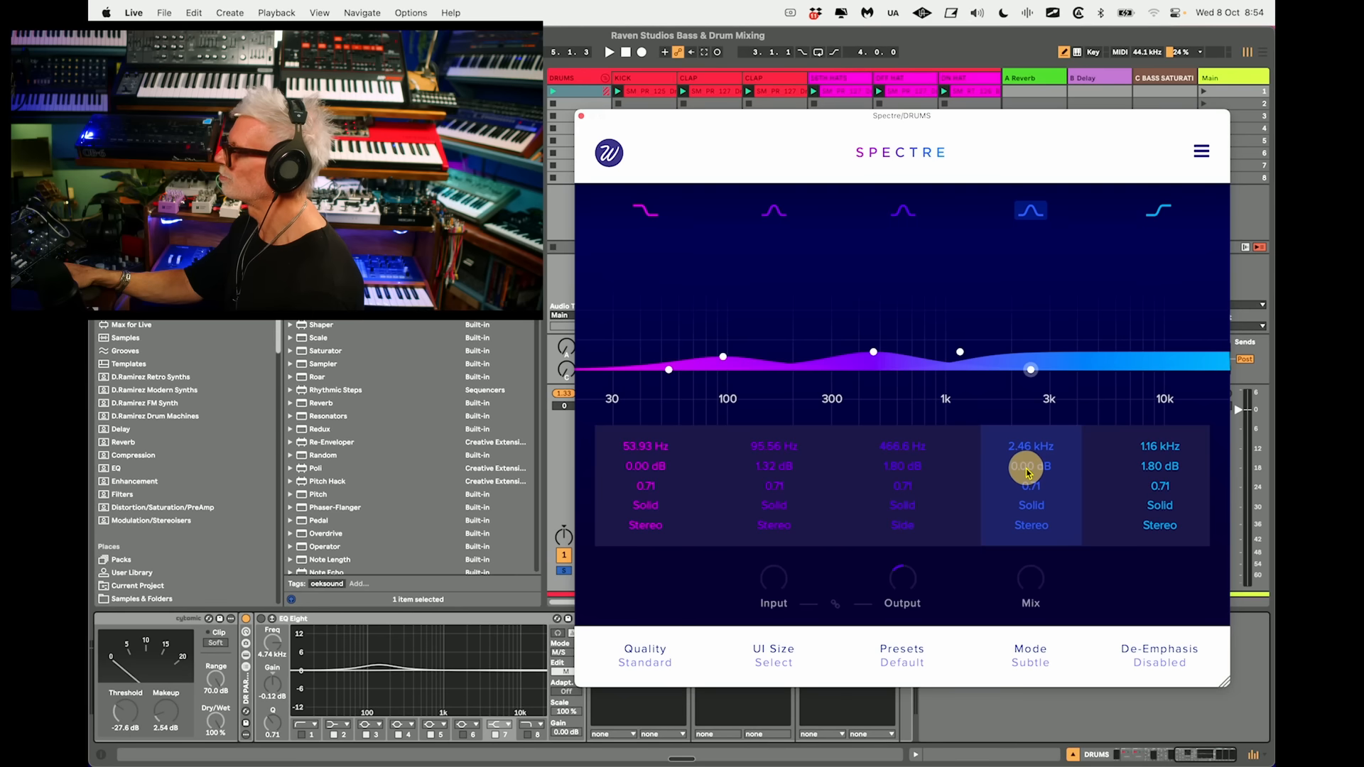
pyautogui.moveTo(1026, 472); pyautogui.dragTo(1024, 479)
pyautogui.moveTo(1019, 439); pyautogui.dragTo(1018, 483)
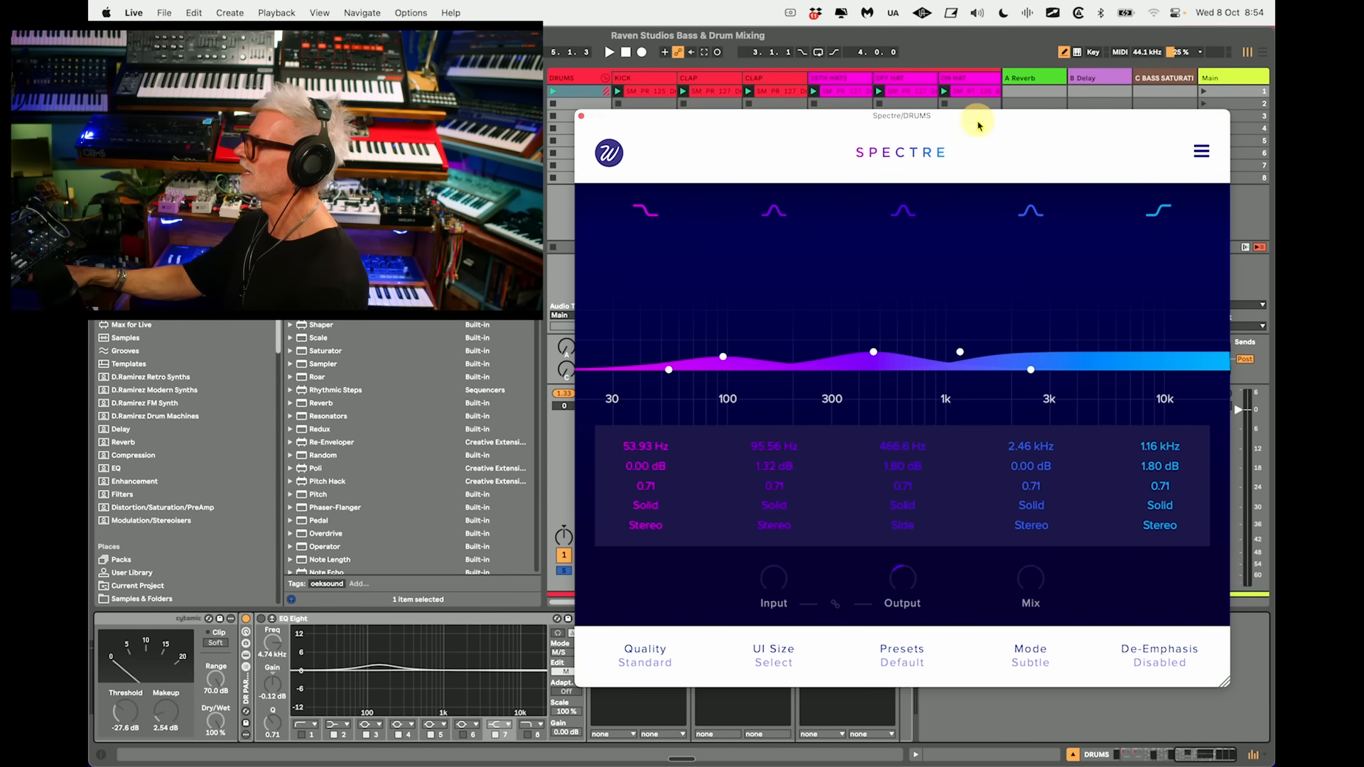
pyautogui.moveTo(978, 125); pyautogui.dragTo(981, 121)
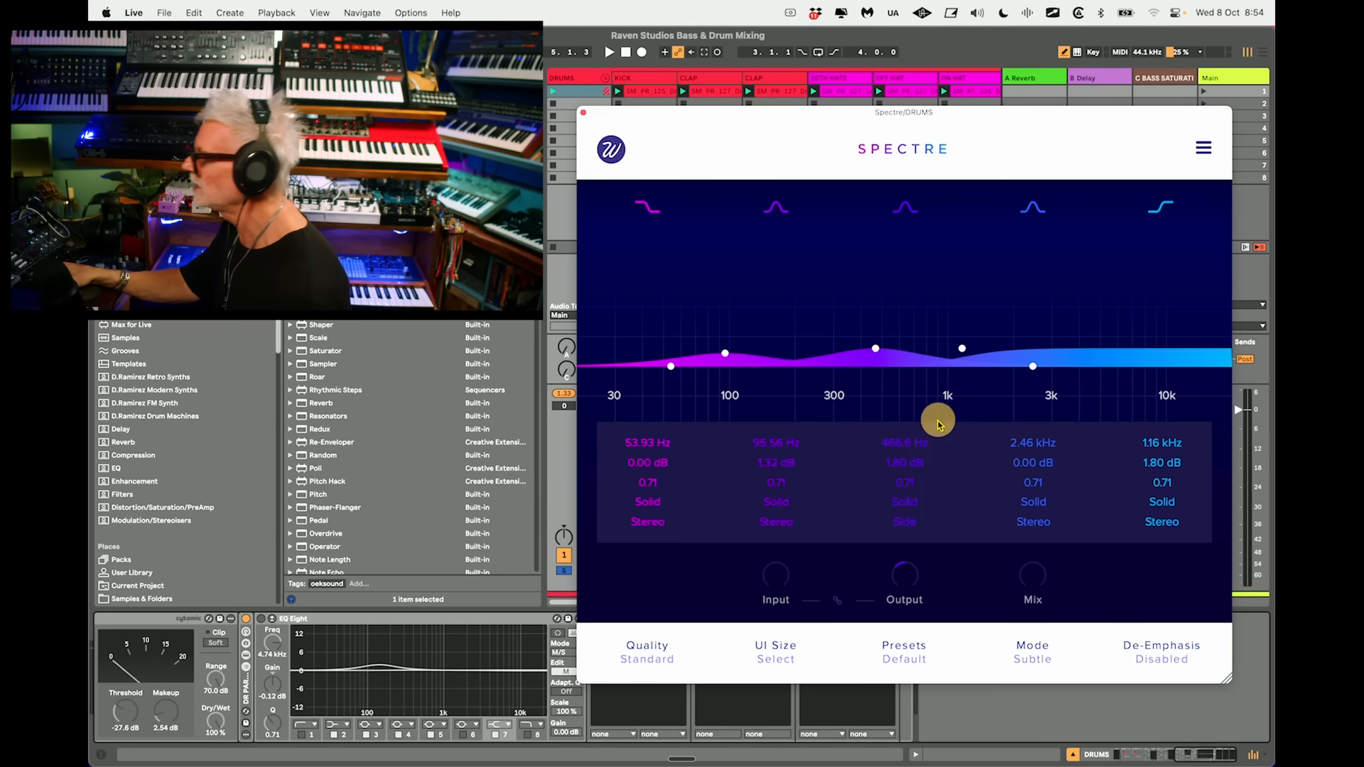
pyautogui.moveTo(1033, 580)
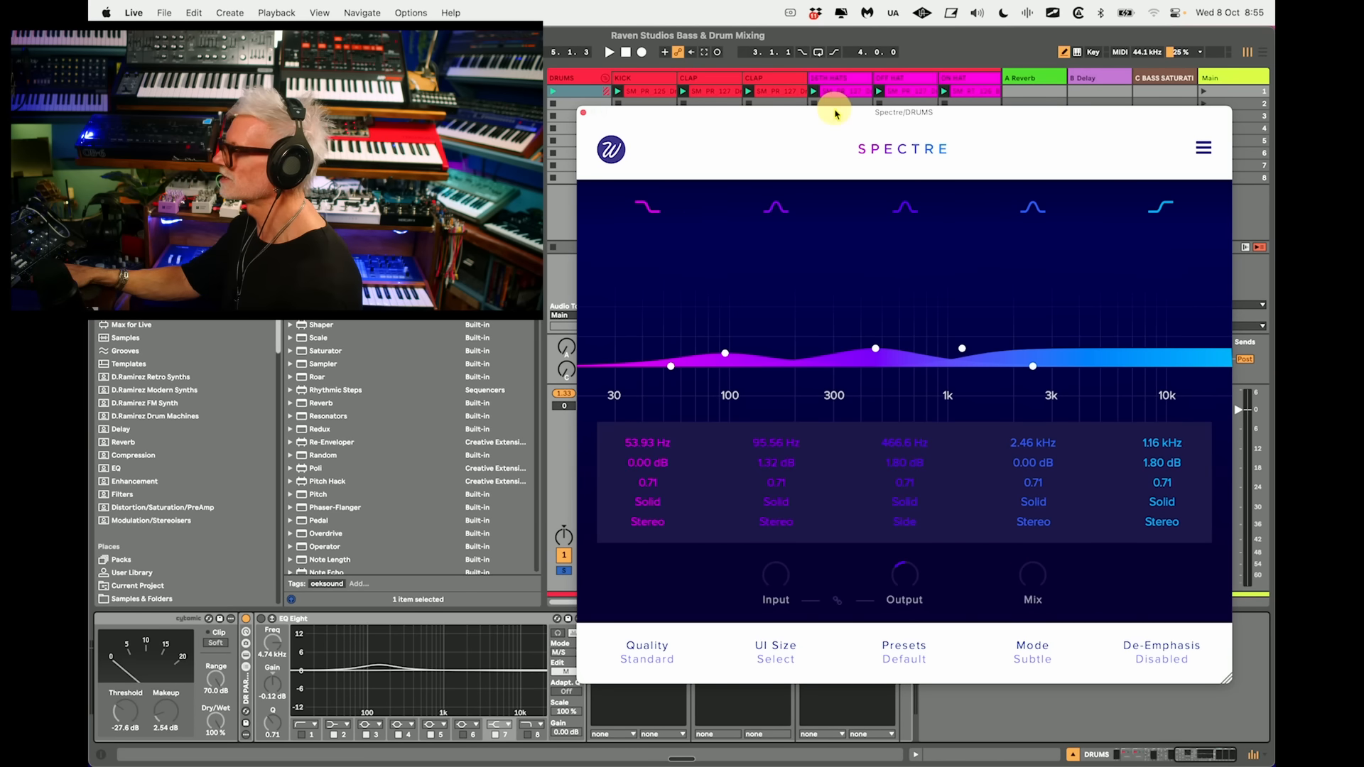
# Move the Spectre window clear of the device chain, play the drums through it, and stop playback with the window closed.
pyautogui.moveTo(836, 114); pyautogui.dragTo(879, 56)
pyautogui.press('space')
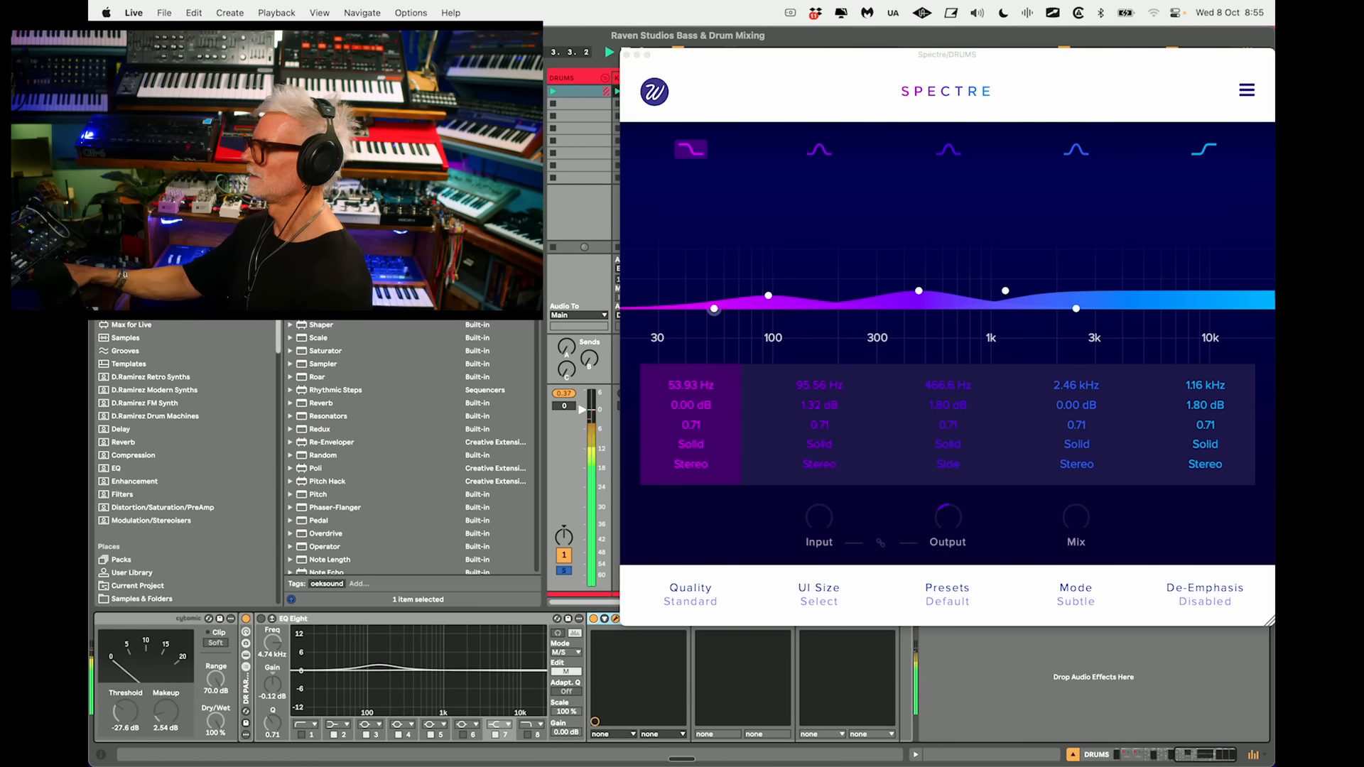
pyautogui.click(626, 56)
pyautogui.click(1136, 681)
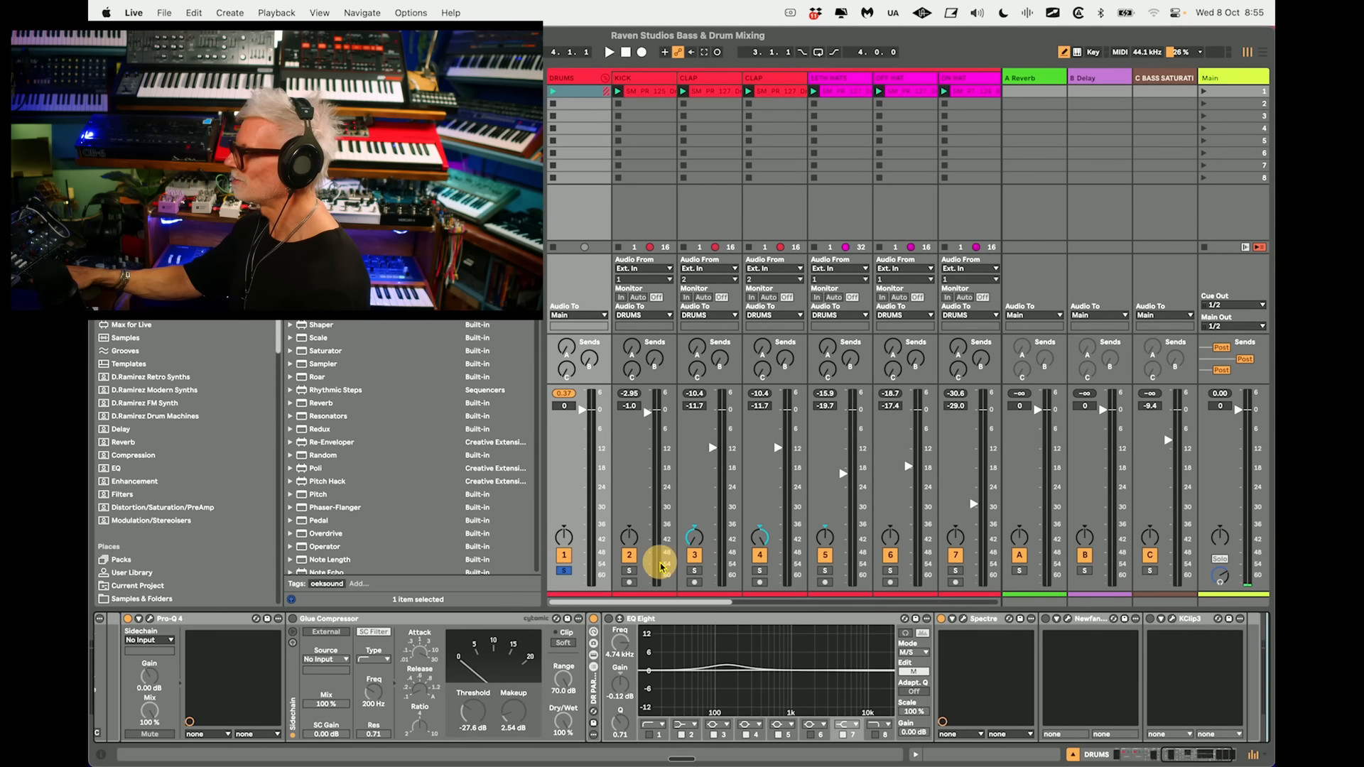
# Switch on Newfangled Punctuate and open its window to show the Make it Pop preset.
pyautogui.hscroll(2, 984, 643)
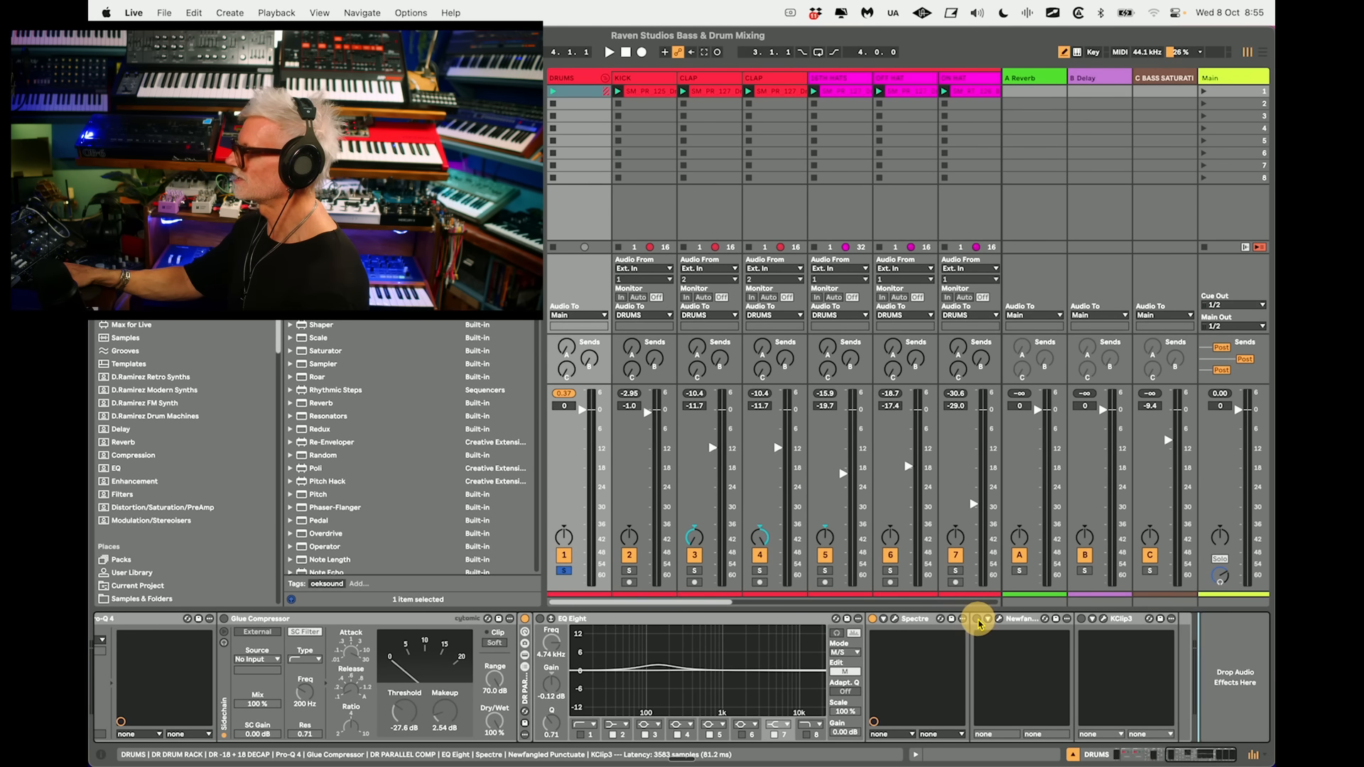
pyautogui.click(978, 620)
pyautogui.click(997, 621)
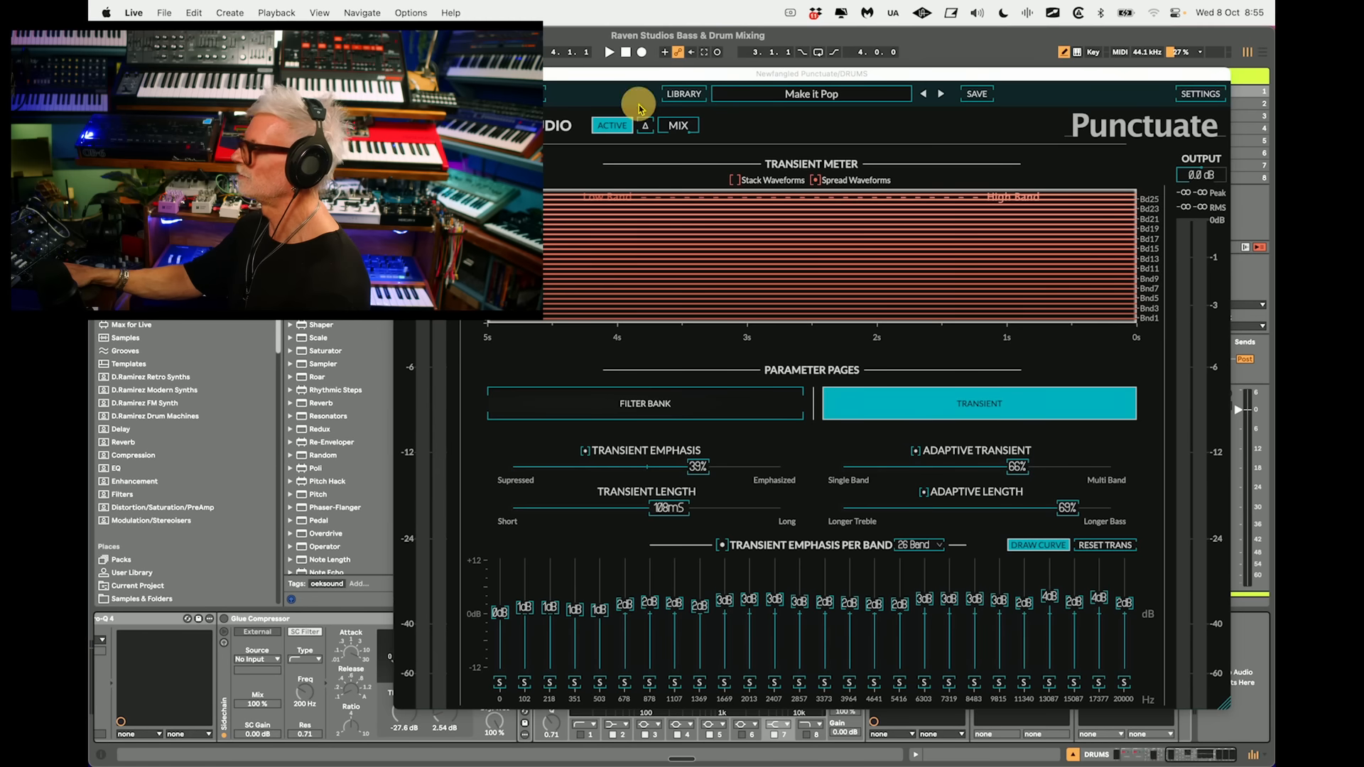
pyautogui.moveTo(847, 77); pyautogui.dragTo(855, 95)
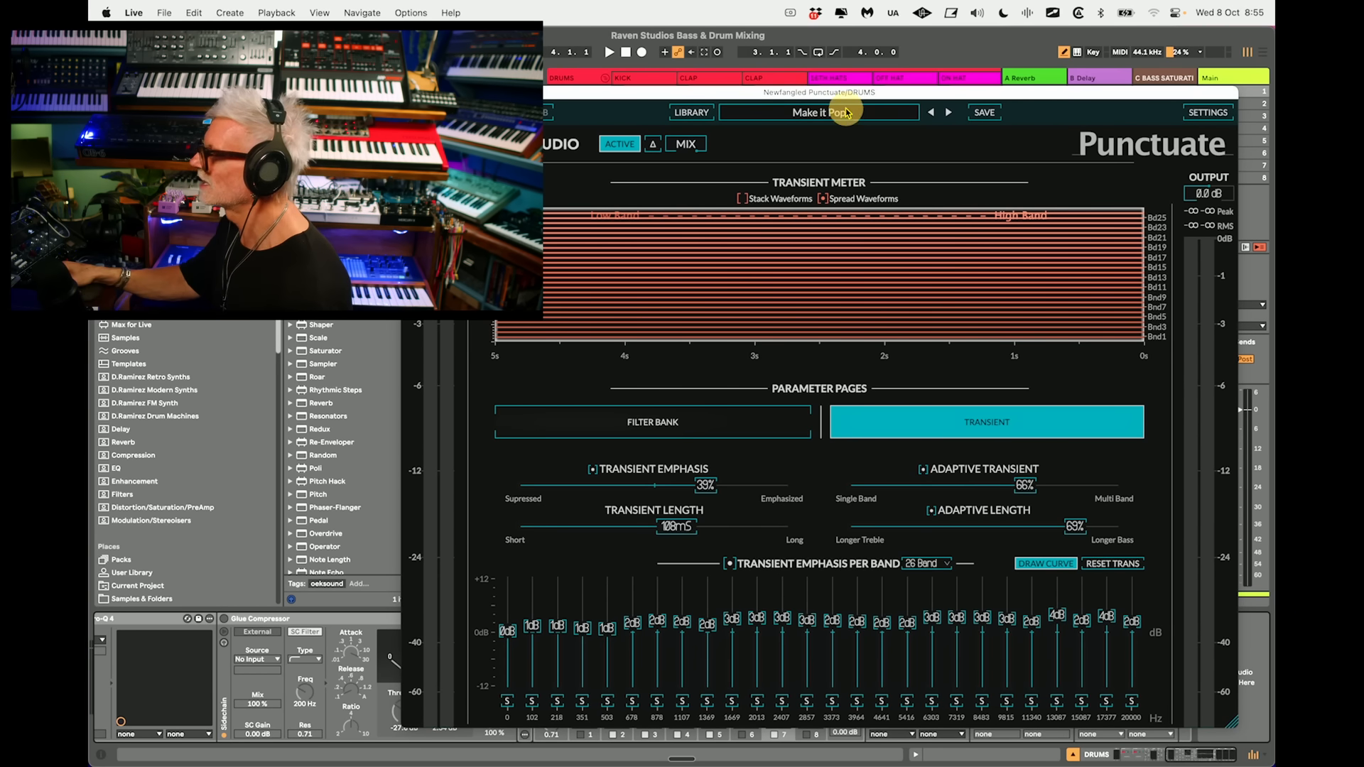
# Move the Punctuate window off the device chain, compare drum playback with Punctuate bypassed and enabled, and close the window.
pyautogui.moveTo(849, 92); pyautogui.dragTo(862, 715)
pyautogui.press('space')
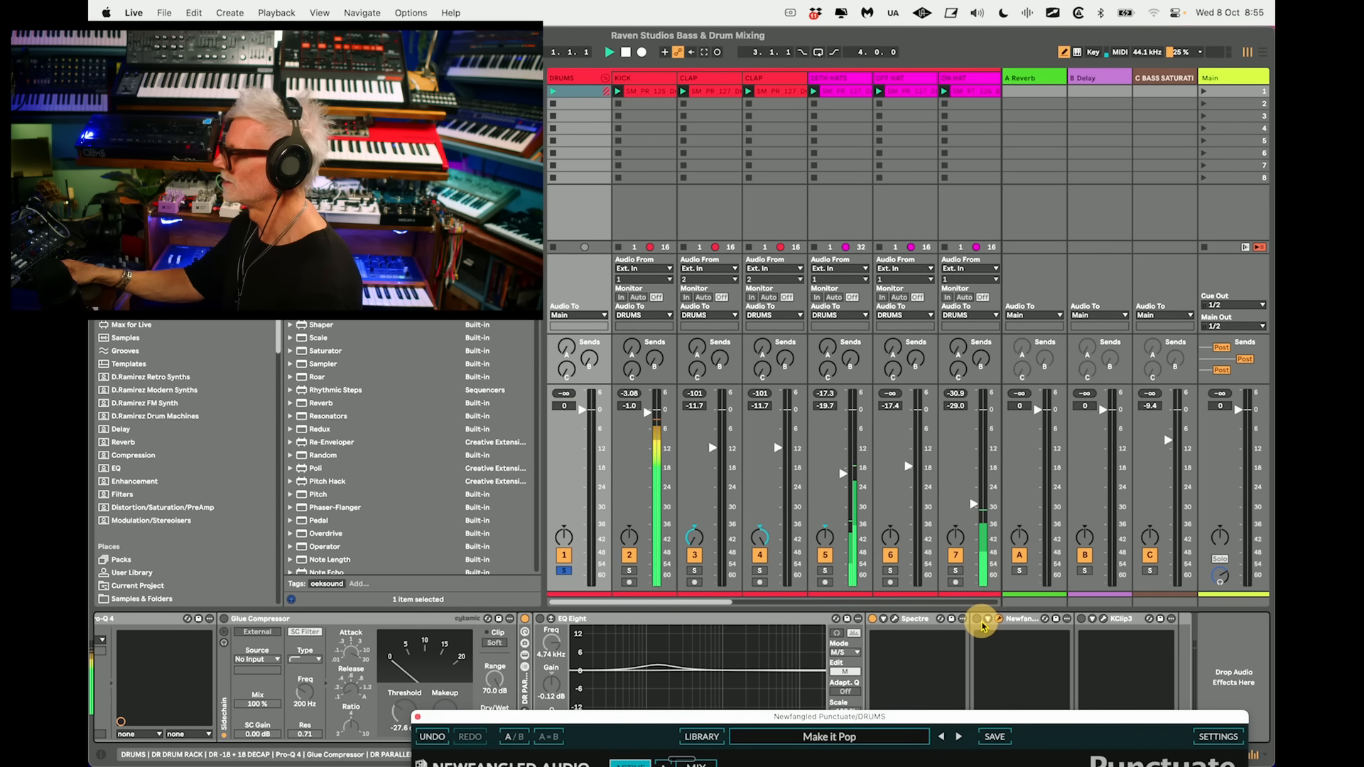
pyautogui.click(976, 620)
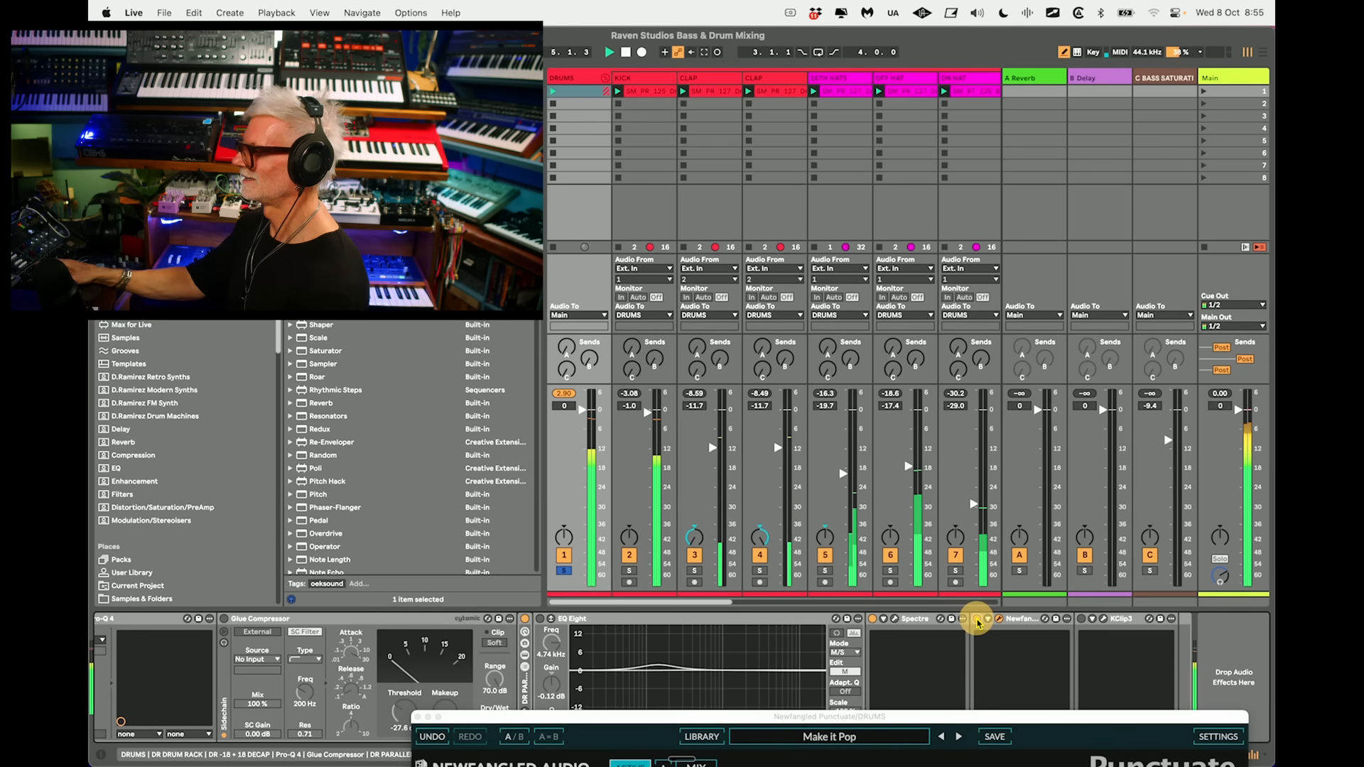
pyautogui.moveTo(975, 717); pyautogui.dragTo(952, 213)
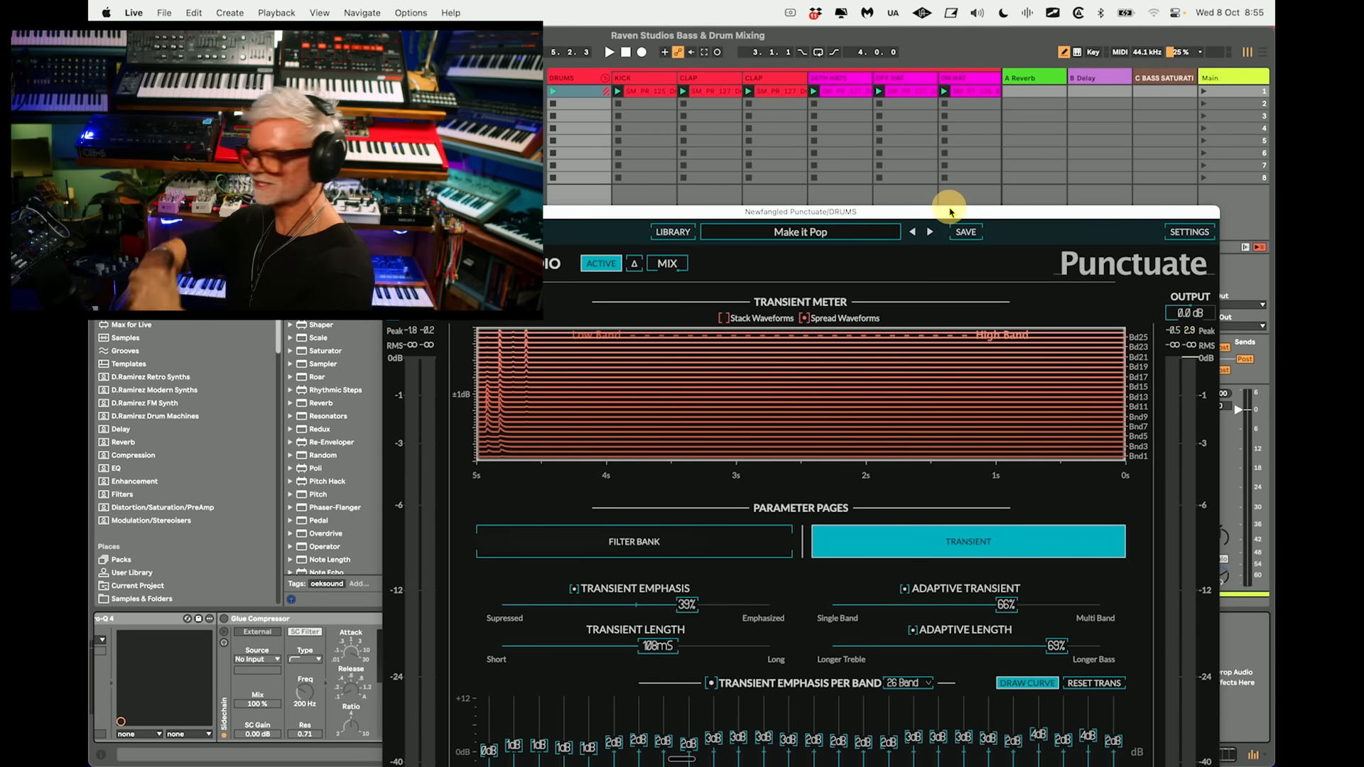
pyautogui.moveTo(952, 217); pyautogui.dragTo(975, 90)
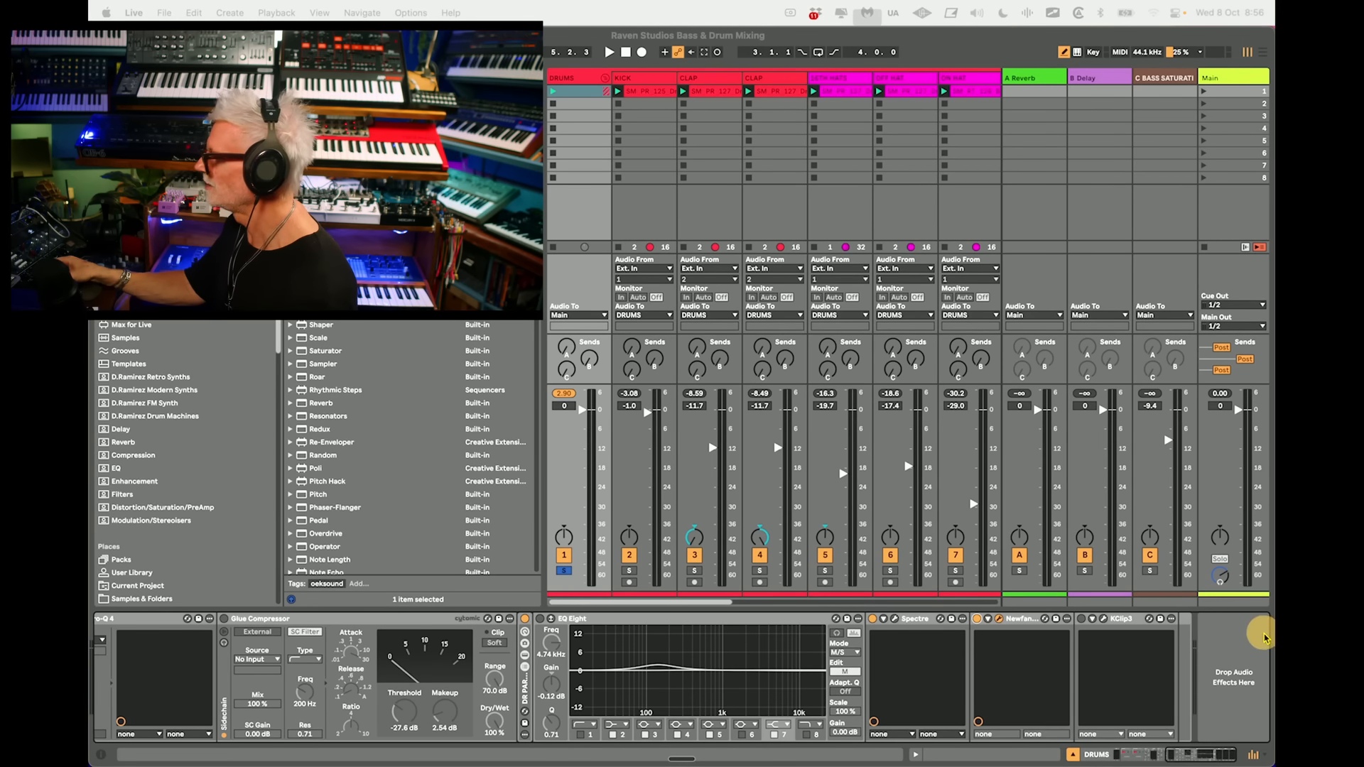
# Close the Punctuate window and compare the DRUMS group's peak level during playback, resetting the peak readout between passes.
pyautogui.click(1264, 638)
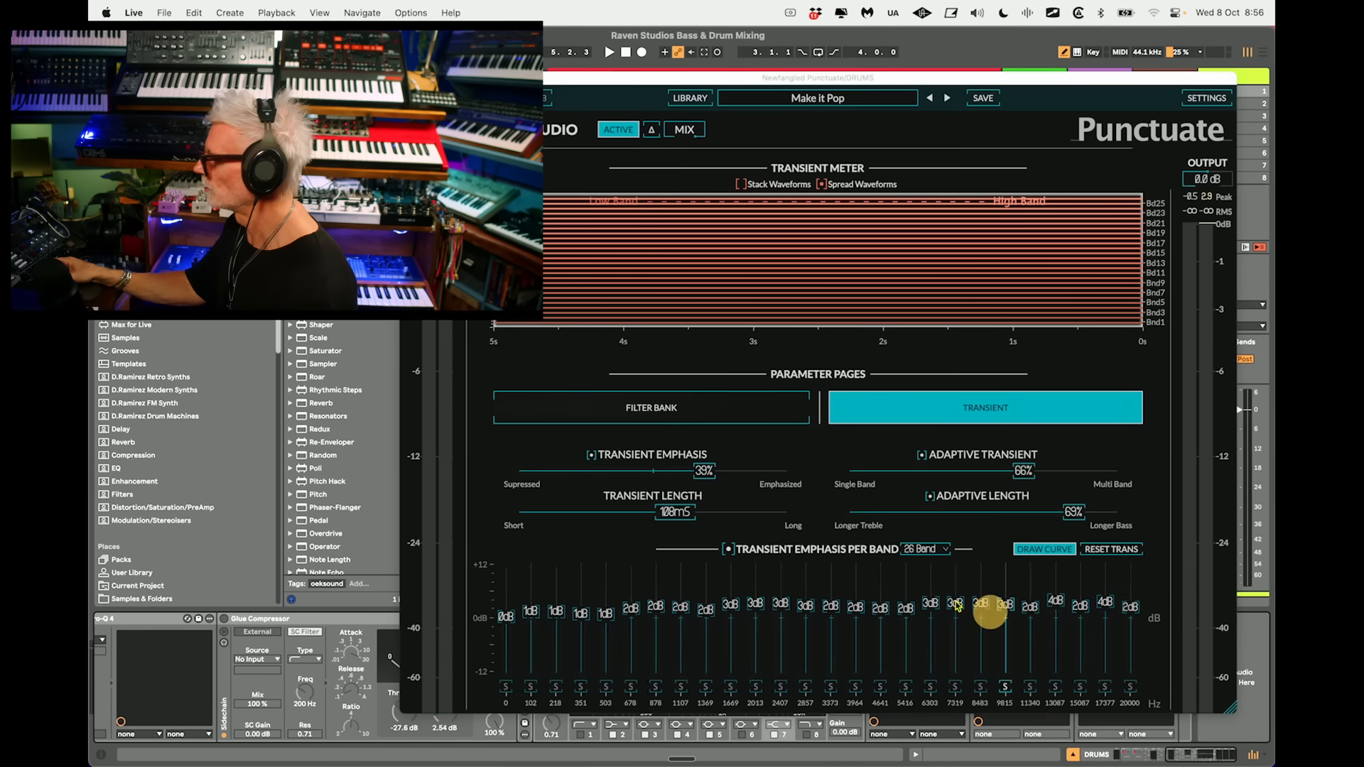
pyautogui.click(410, 78)
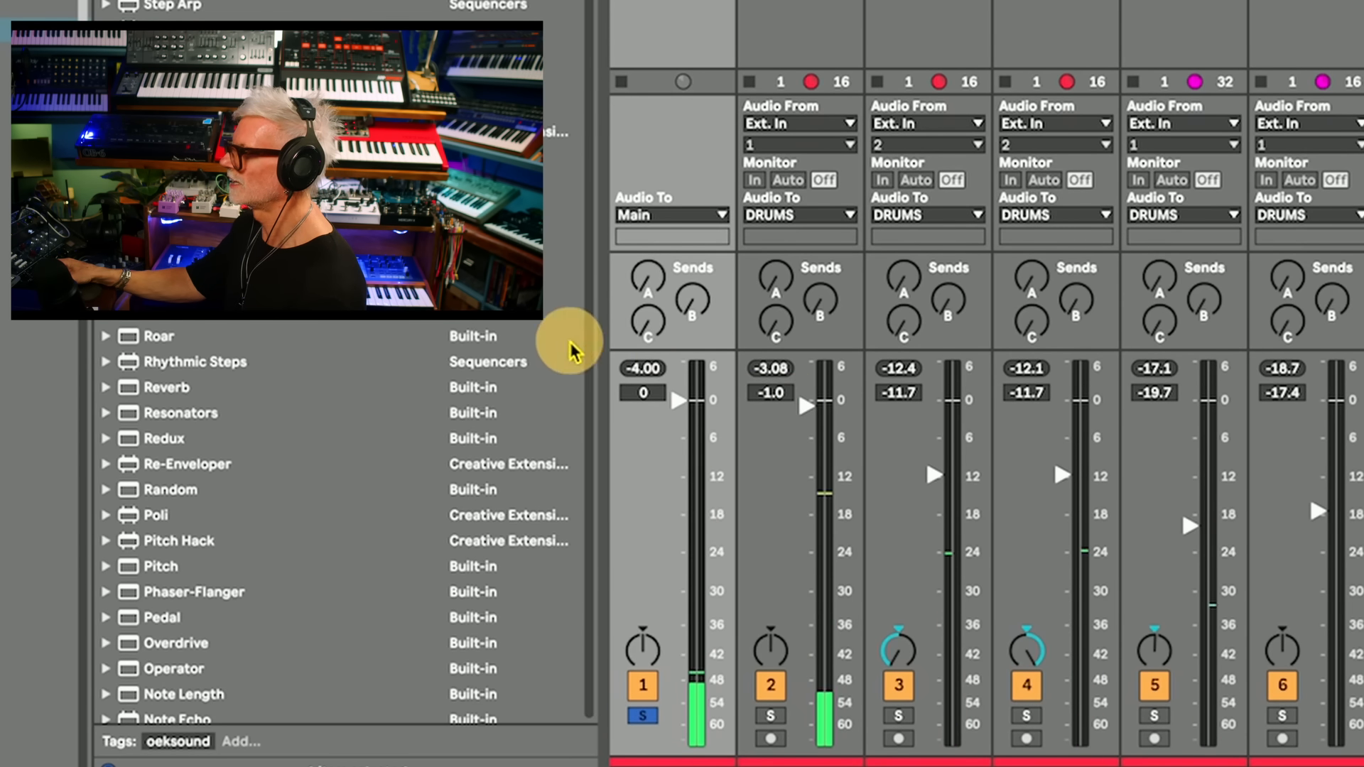
pyautogui.click(659, 368)
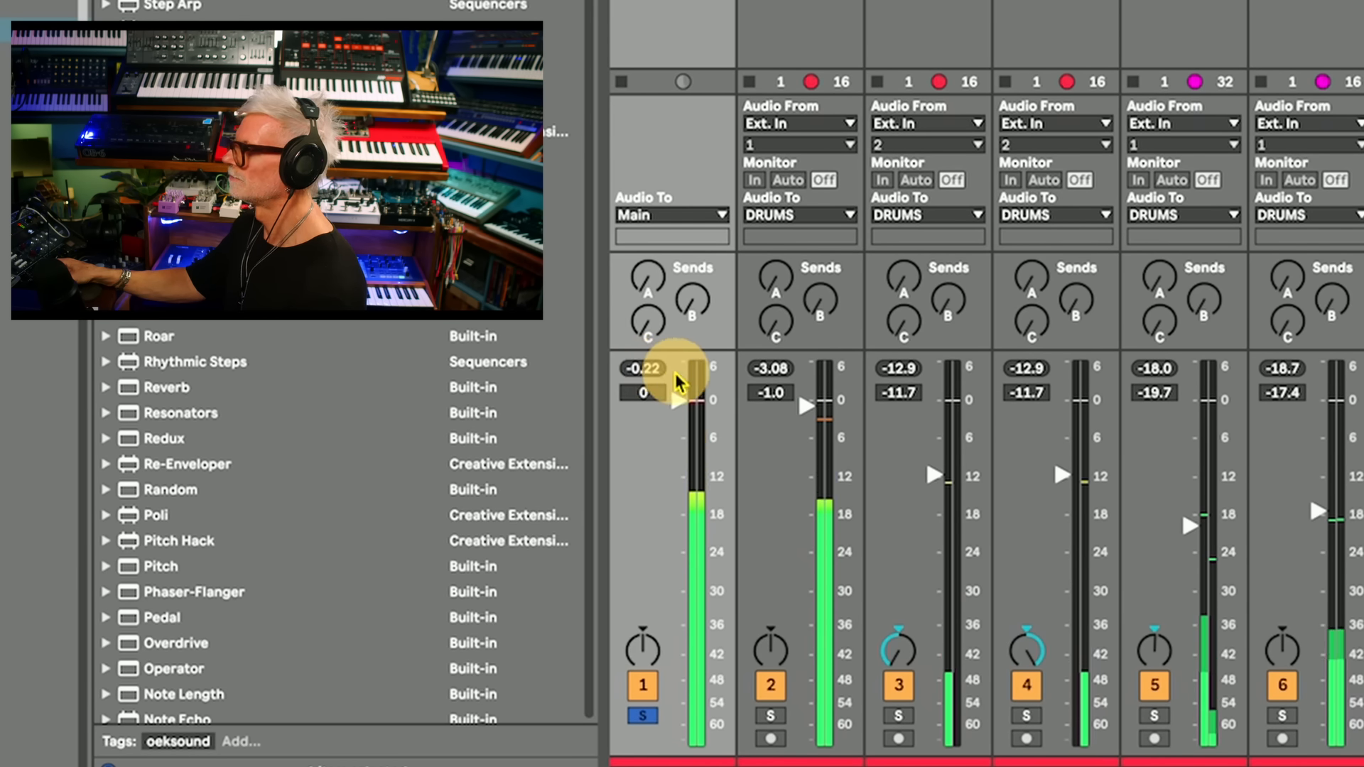
pyautogui.click(655, 372)
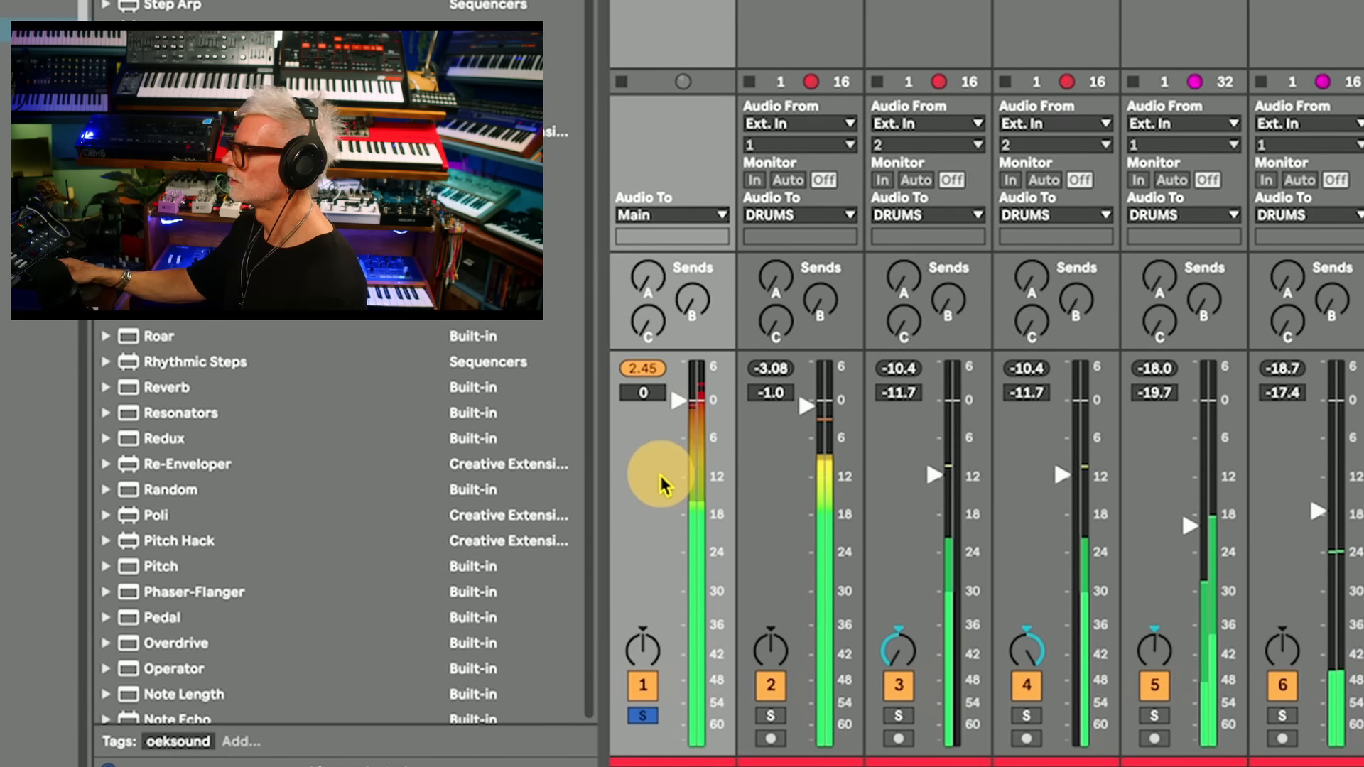
pyautogui.click(645, 368)
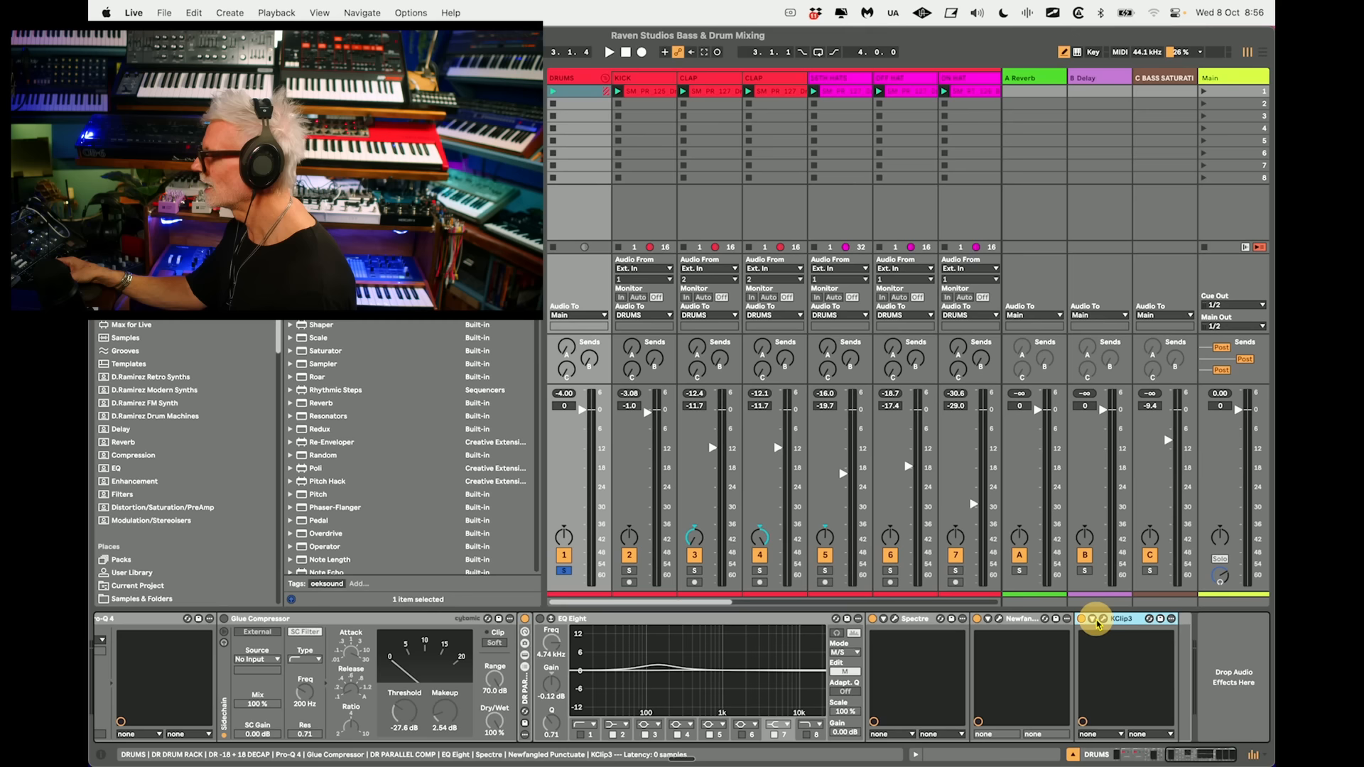
# Open the window of KClip3 on the DRUMS group, move it clear of the device chain and play the drums through it.
pyautogui.click(1101, 622)
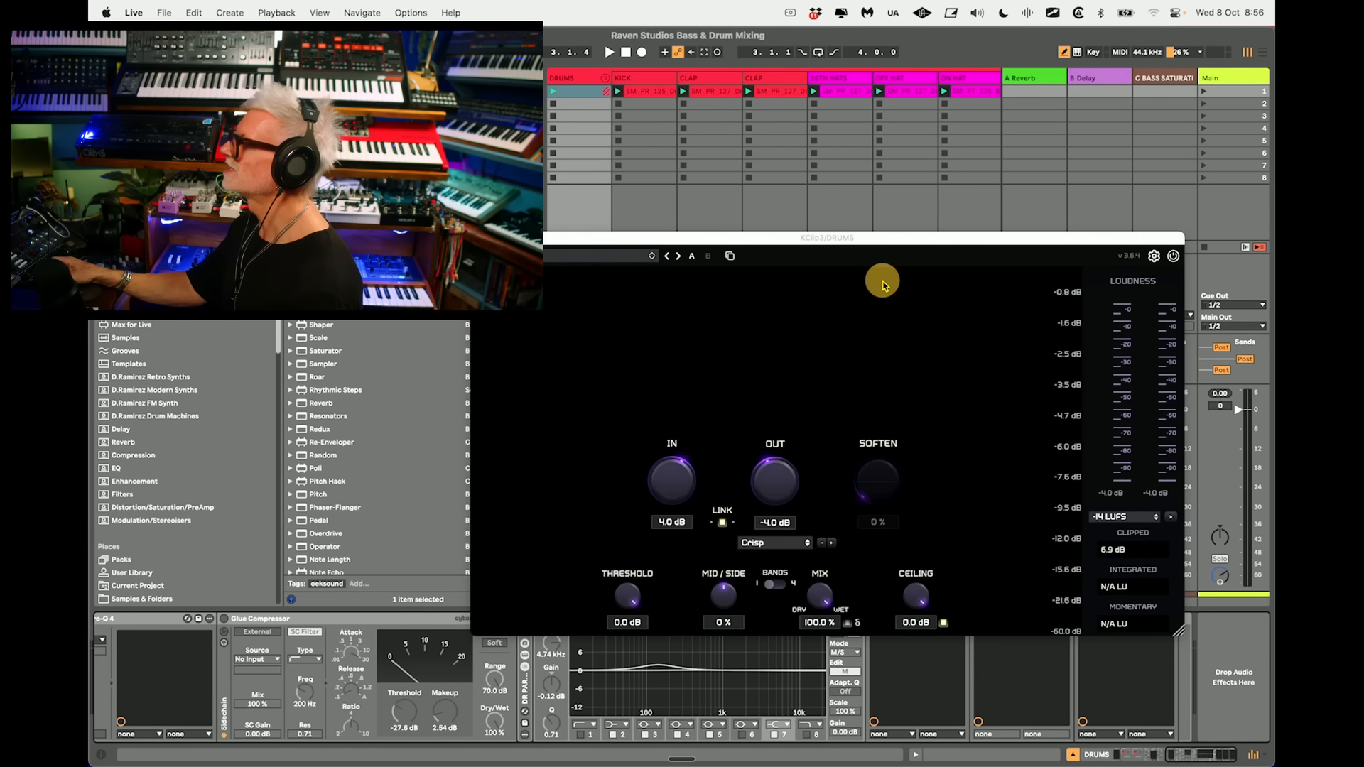
pyautogui.moveTo(824, 241); pyautogui.dragTo(796, 181)
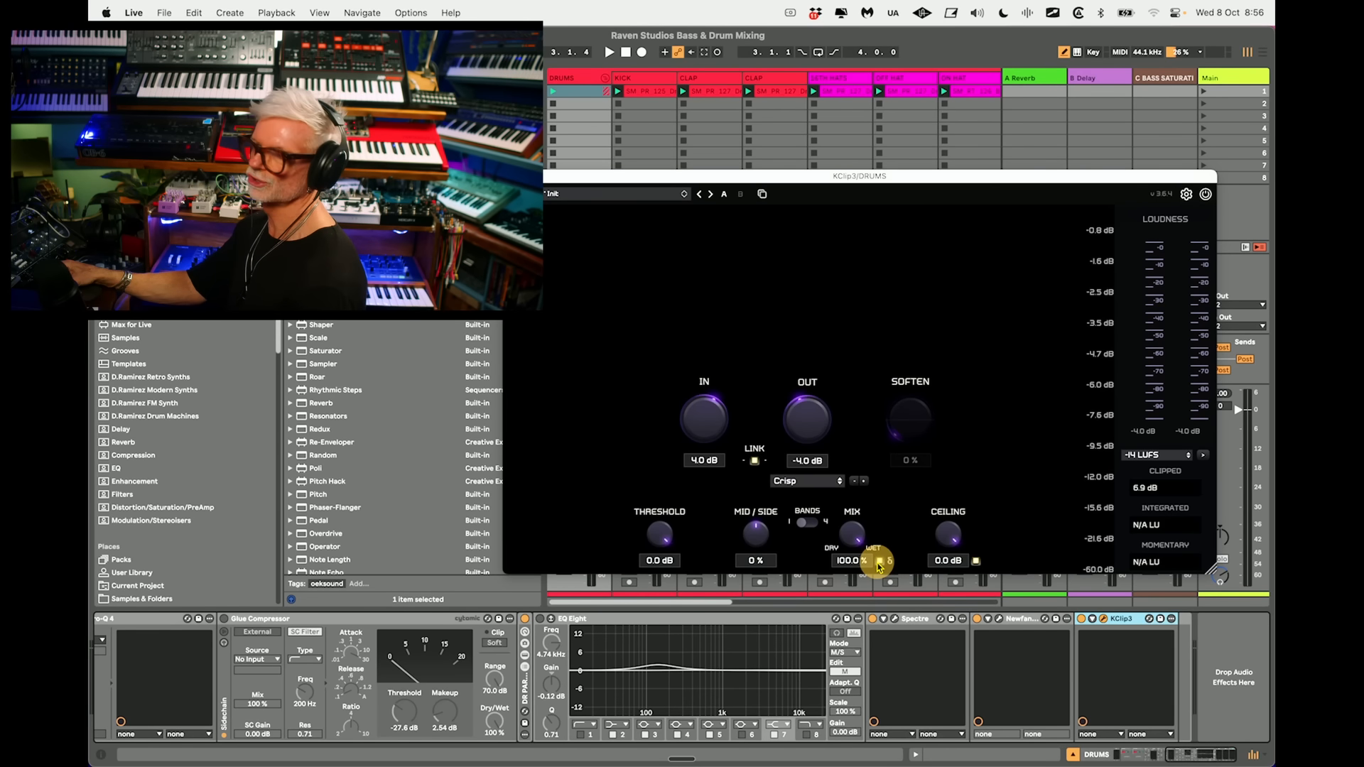
pyautogui.press('space')
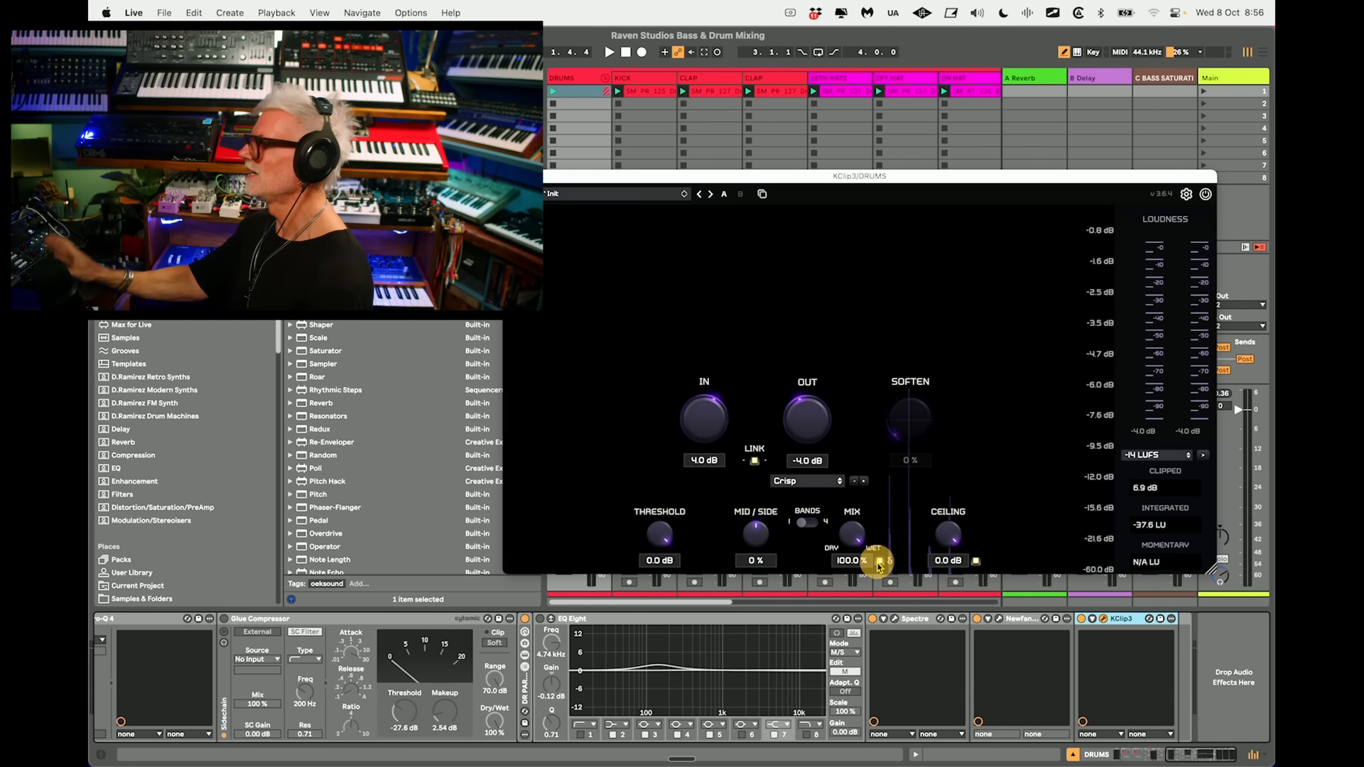
pyautogui.press('space')
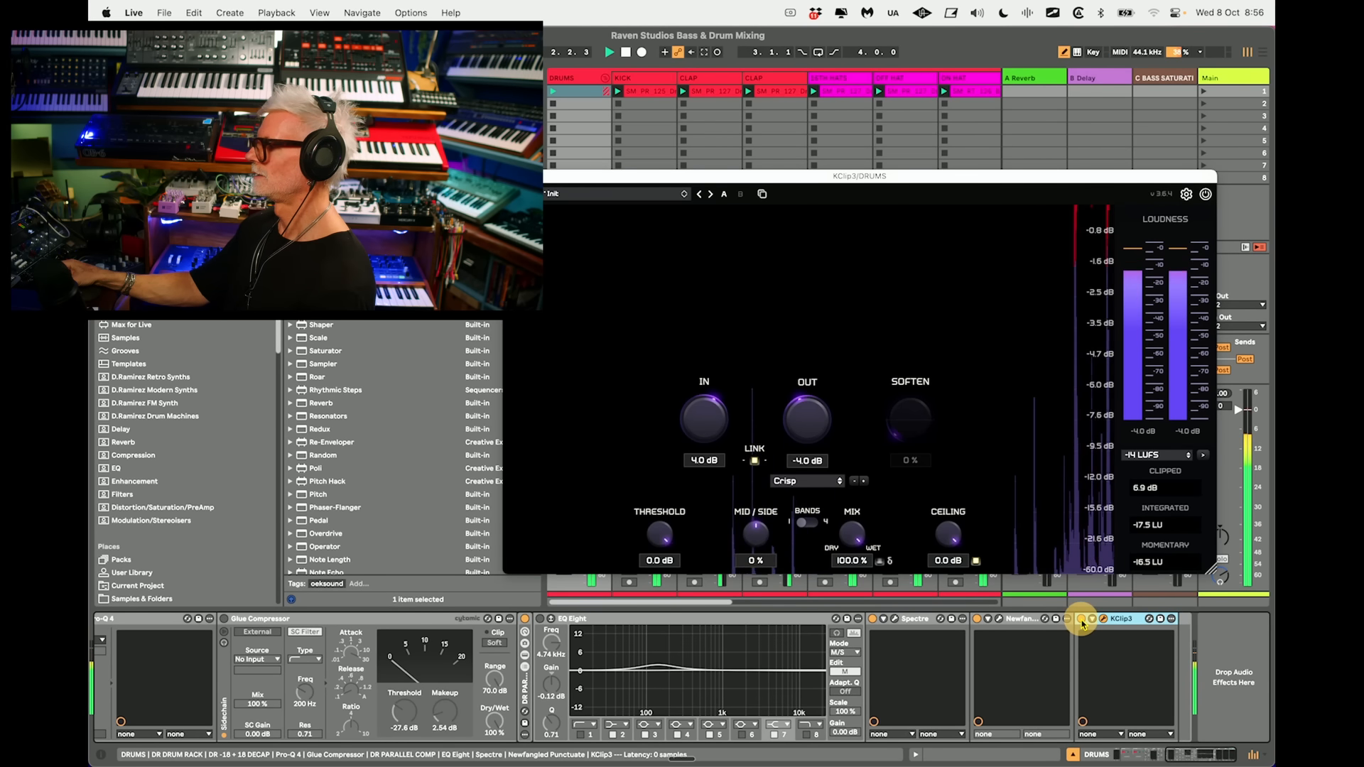
# Compare the drum playback with KClip3 bypassed and enabled, and close its window with playback stopped.
pyautogui.click(1082, 621)
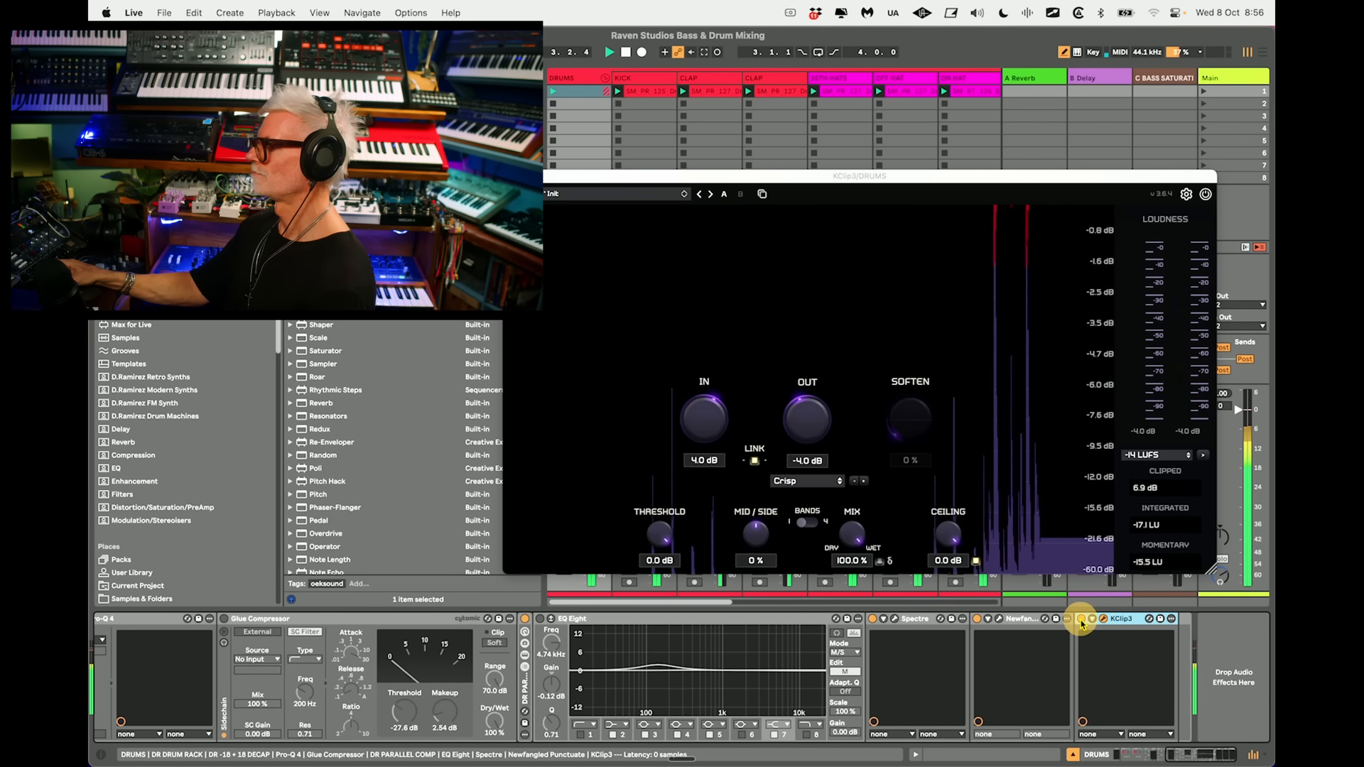
pyautogui.click(1083, 622)
pyautogui.press('space')
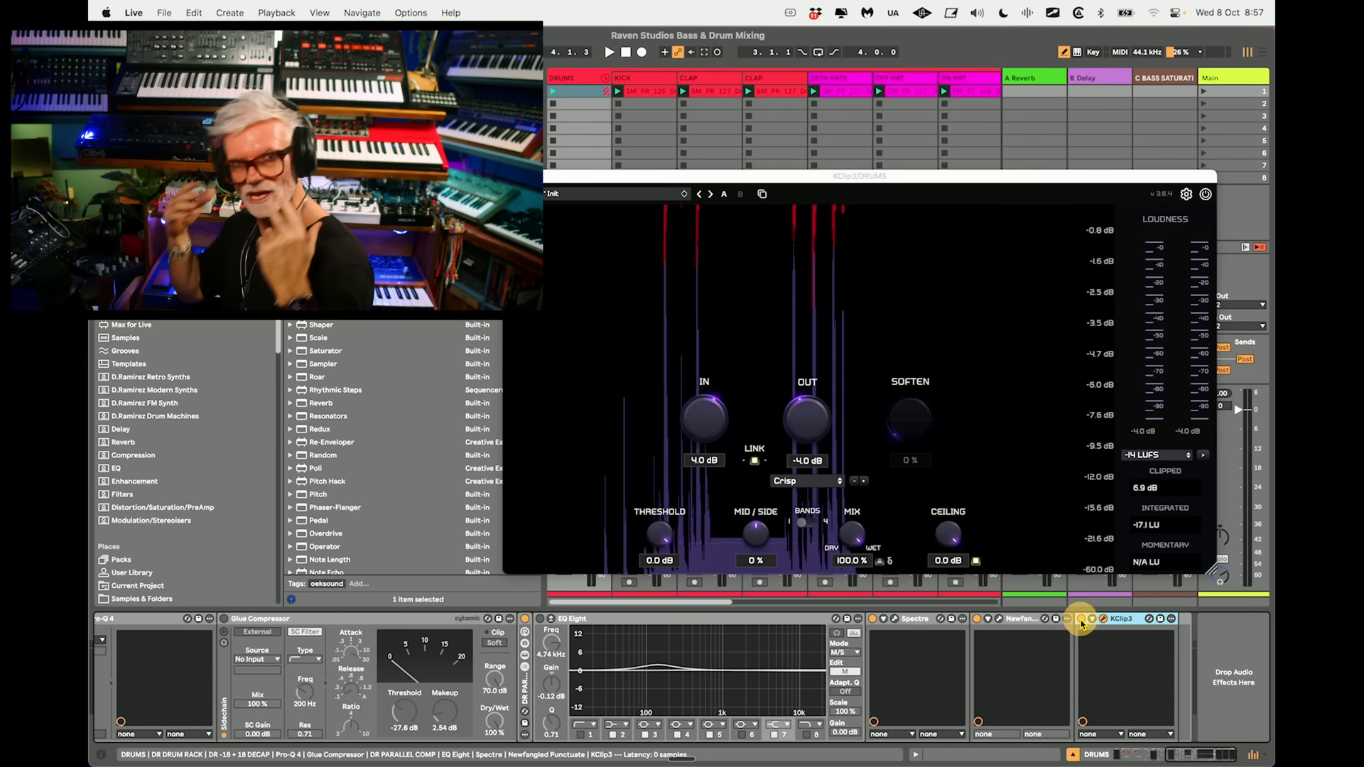
pyautogui.press('space')
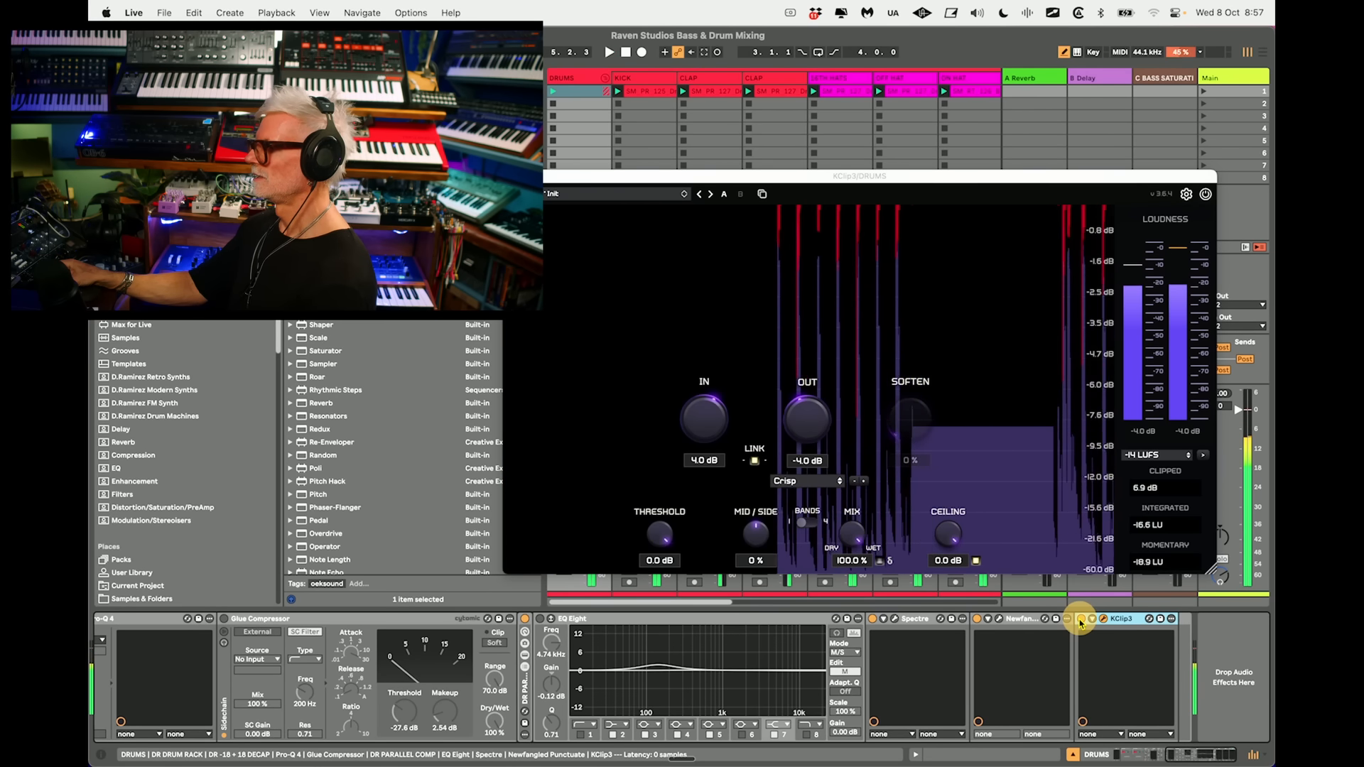
pyautogui.press('space')
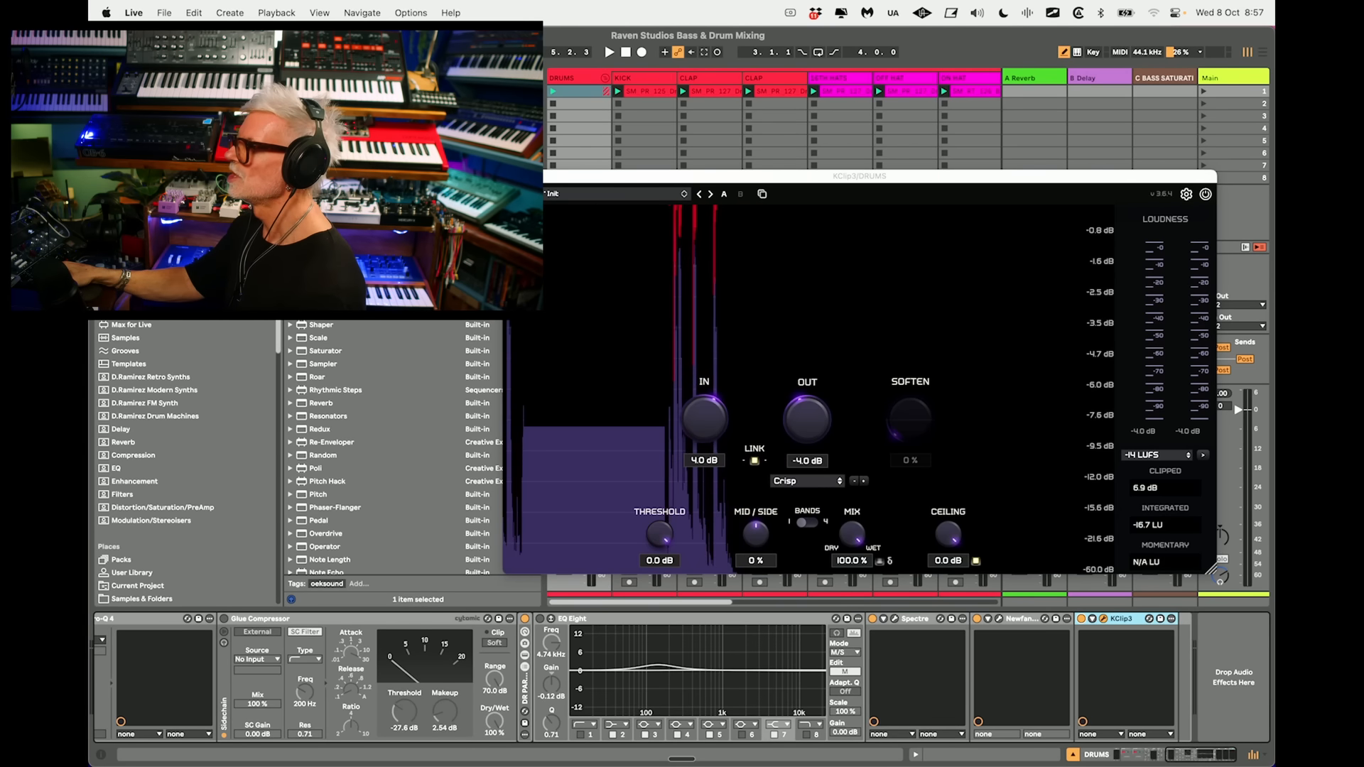
pyautogui.click(627, 517)
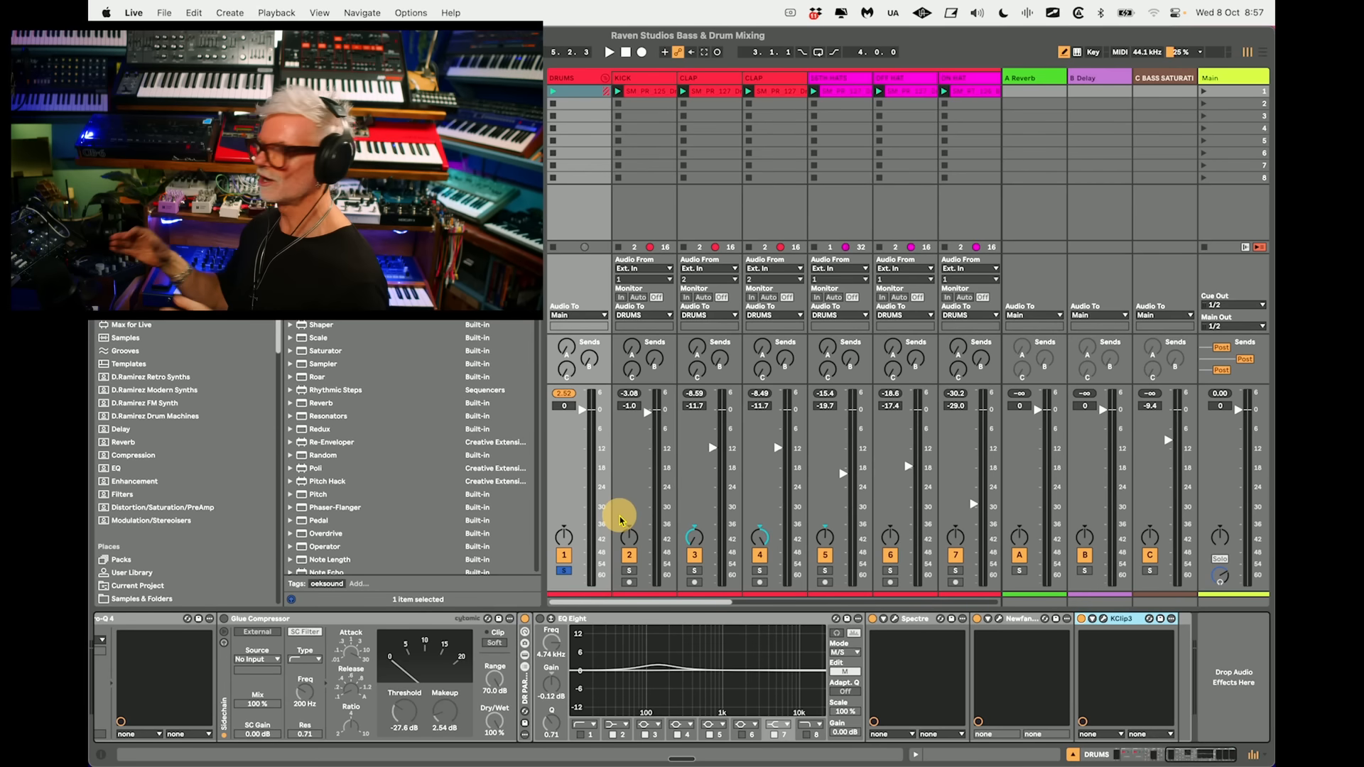
# Unsolo the DRUMS group and compare the full mix with the whole DR DRUM RACK bypassed and enabled.
pyautogui.hscroll(-5, 427, 651)
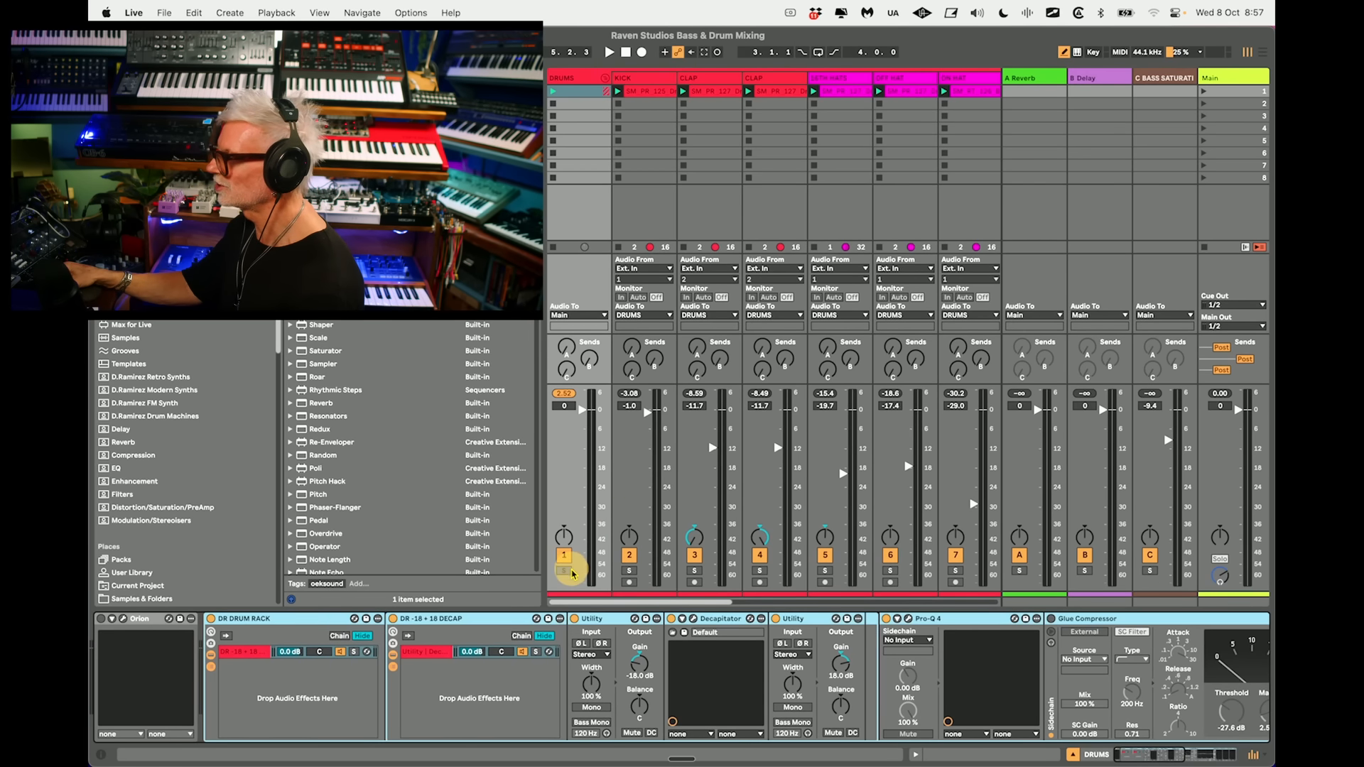
pyautogui.click(564, 571)
pyautogui.press('space')
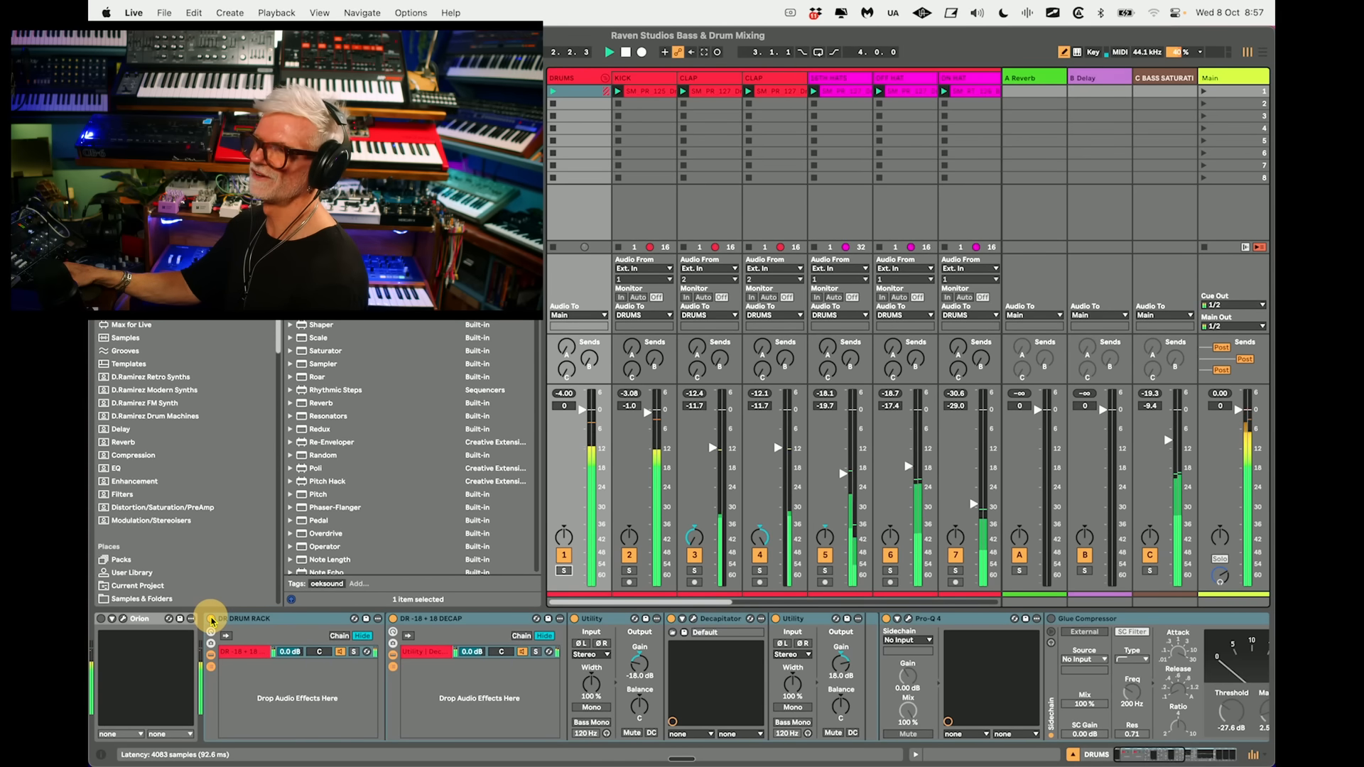
pyautogui.click(211, 621)
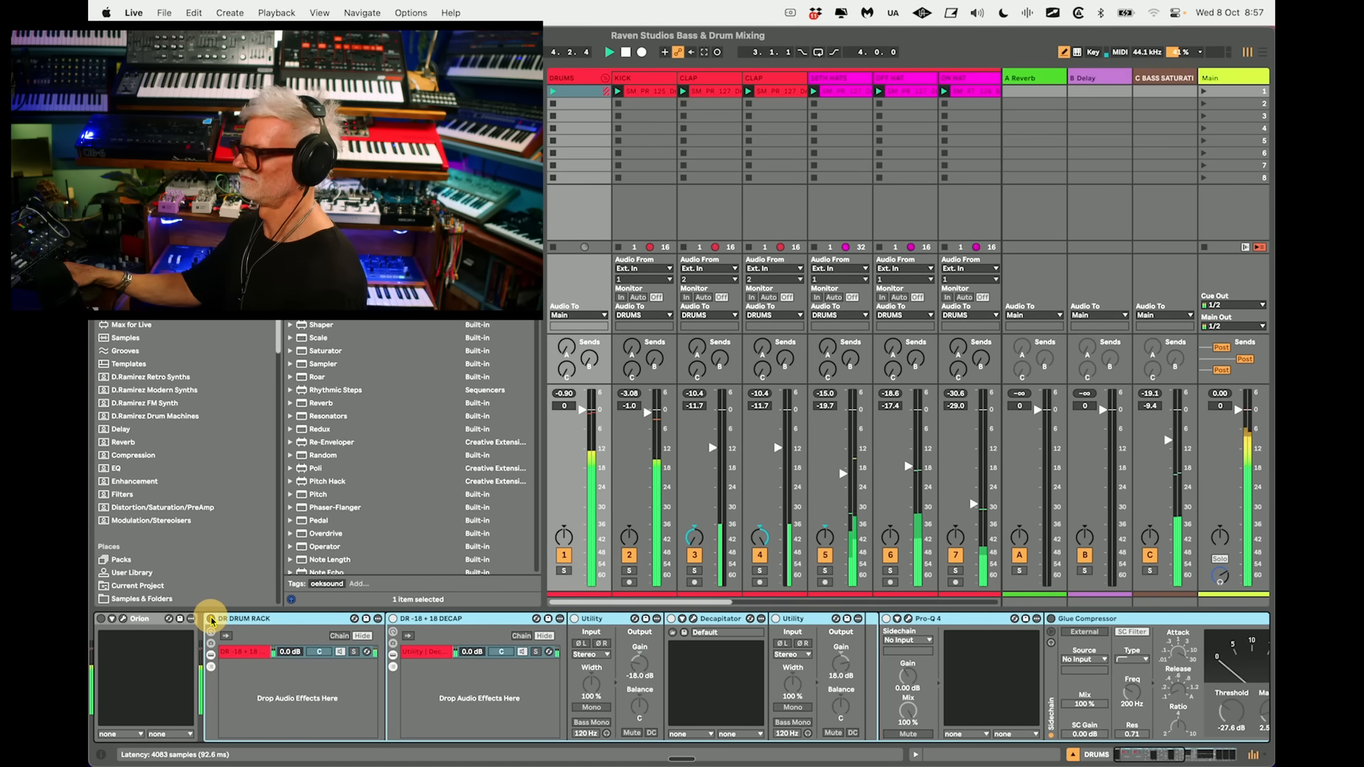
pyautogui.click(211, 620)
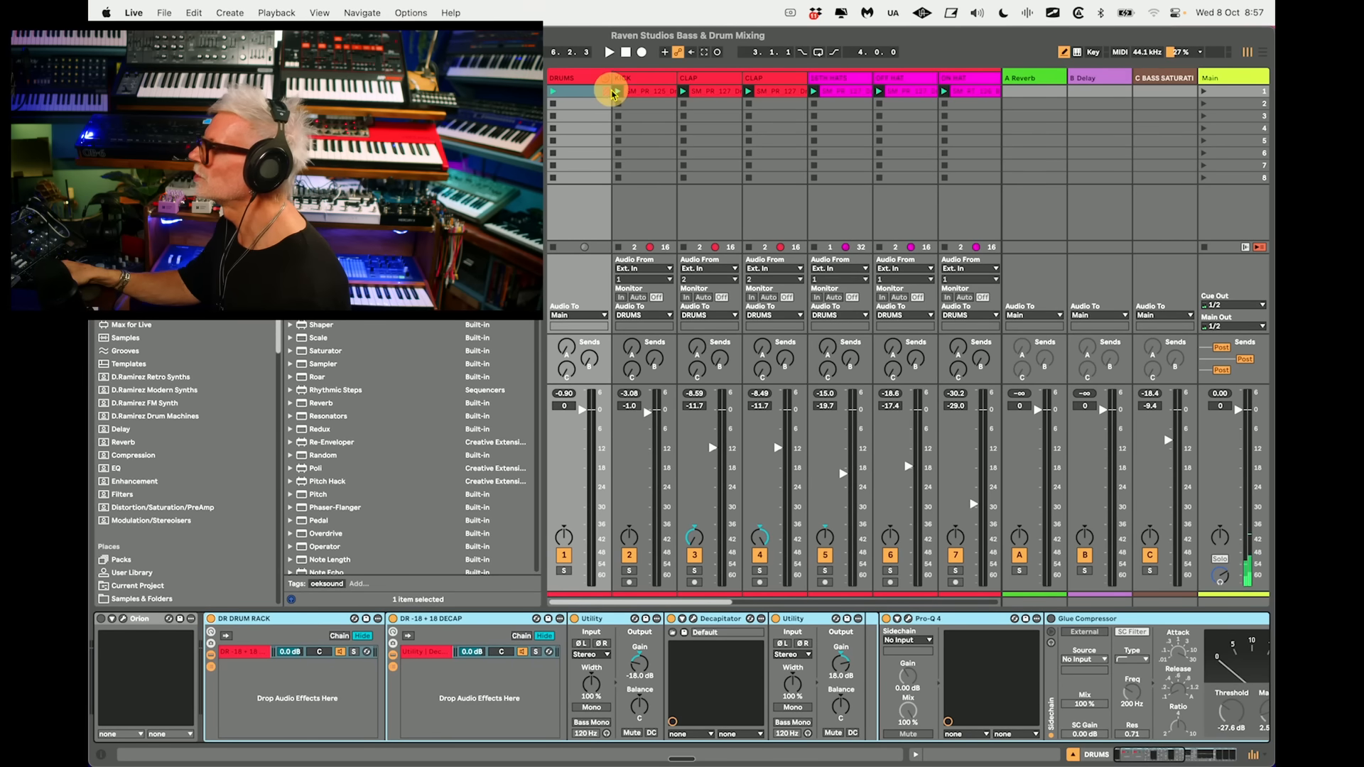
# Collapse the DR DRUM RACK on the DRUMS group and look across the mixer as far as the VOX track.
pyautogui.click(571, 80)
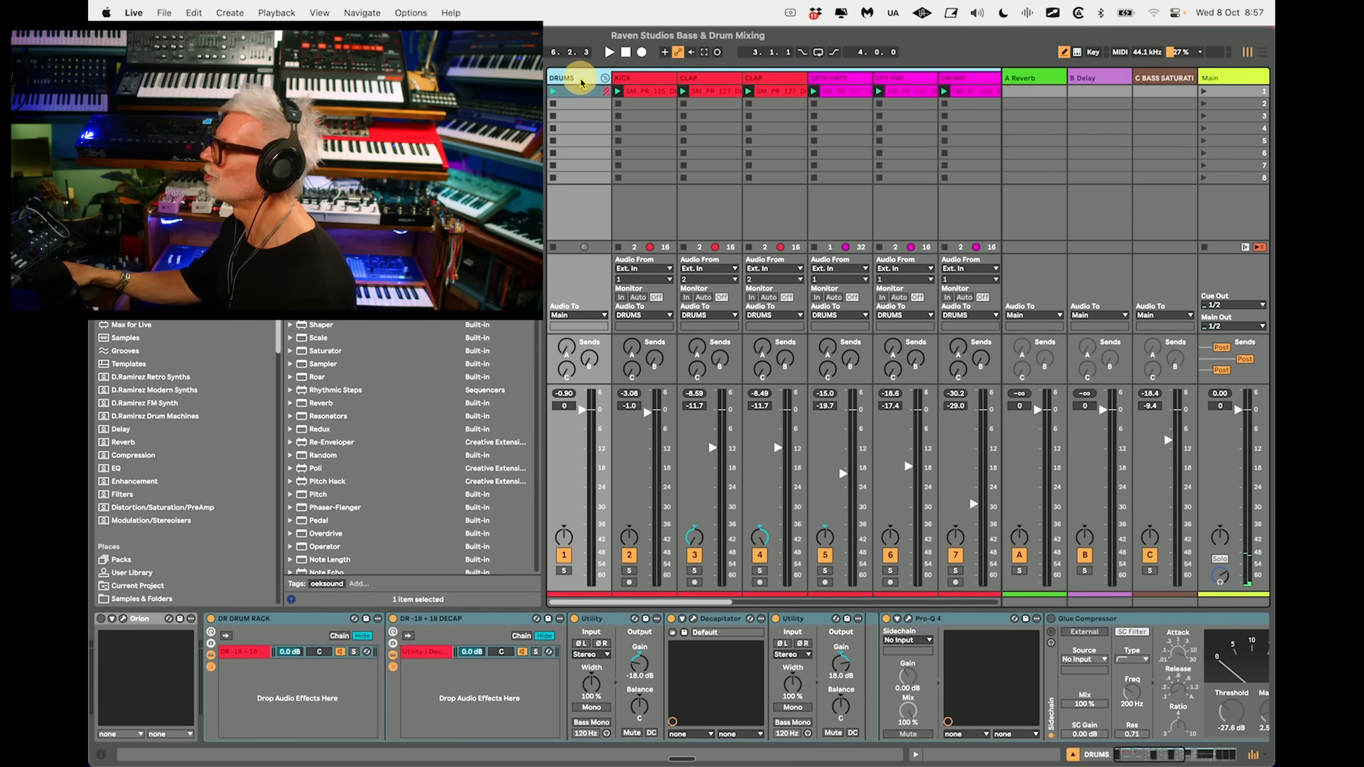
pyautogui.doubleClick(581, 83)
pyautogui.doubleClick(582, 83)
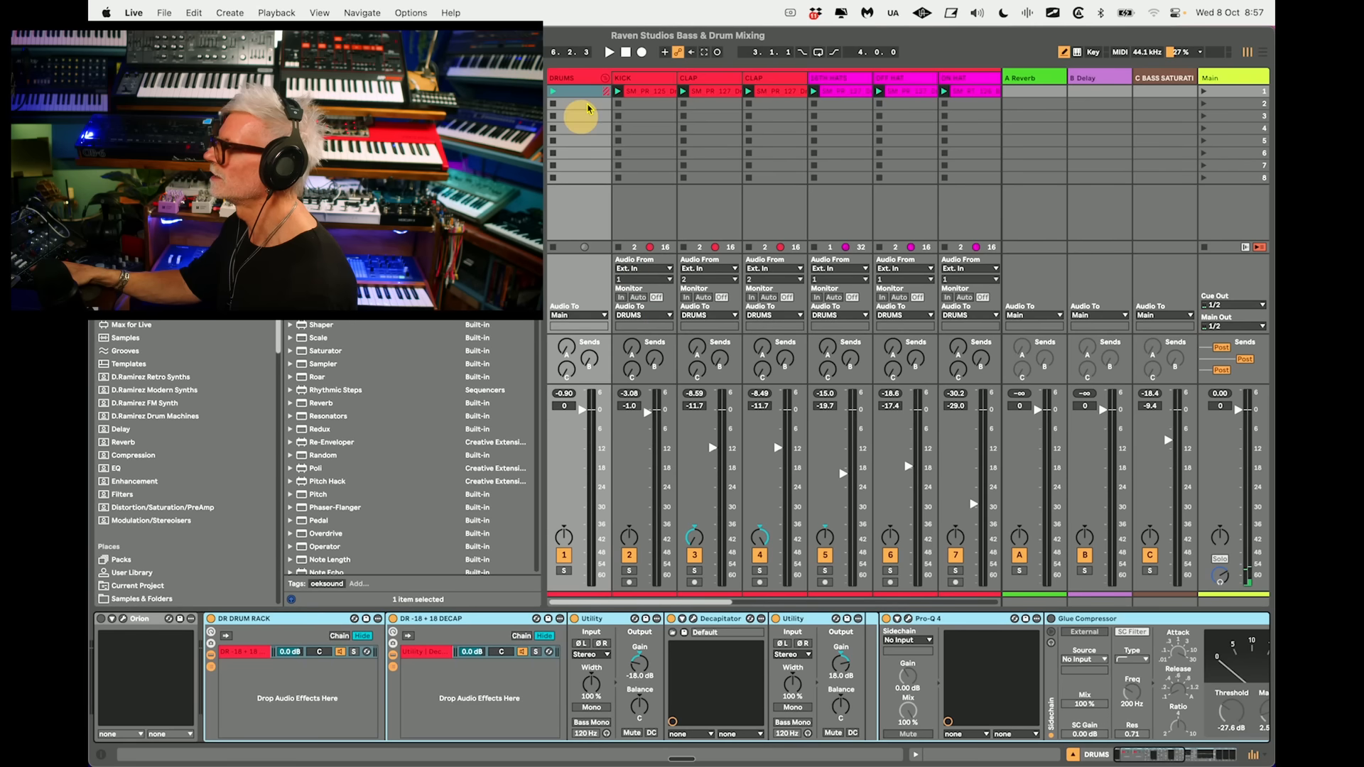
pyautogui.hscroll(3, 734, 220)
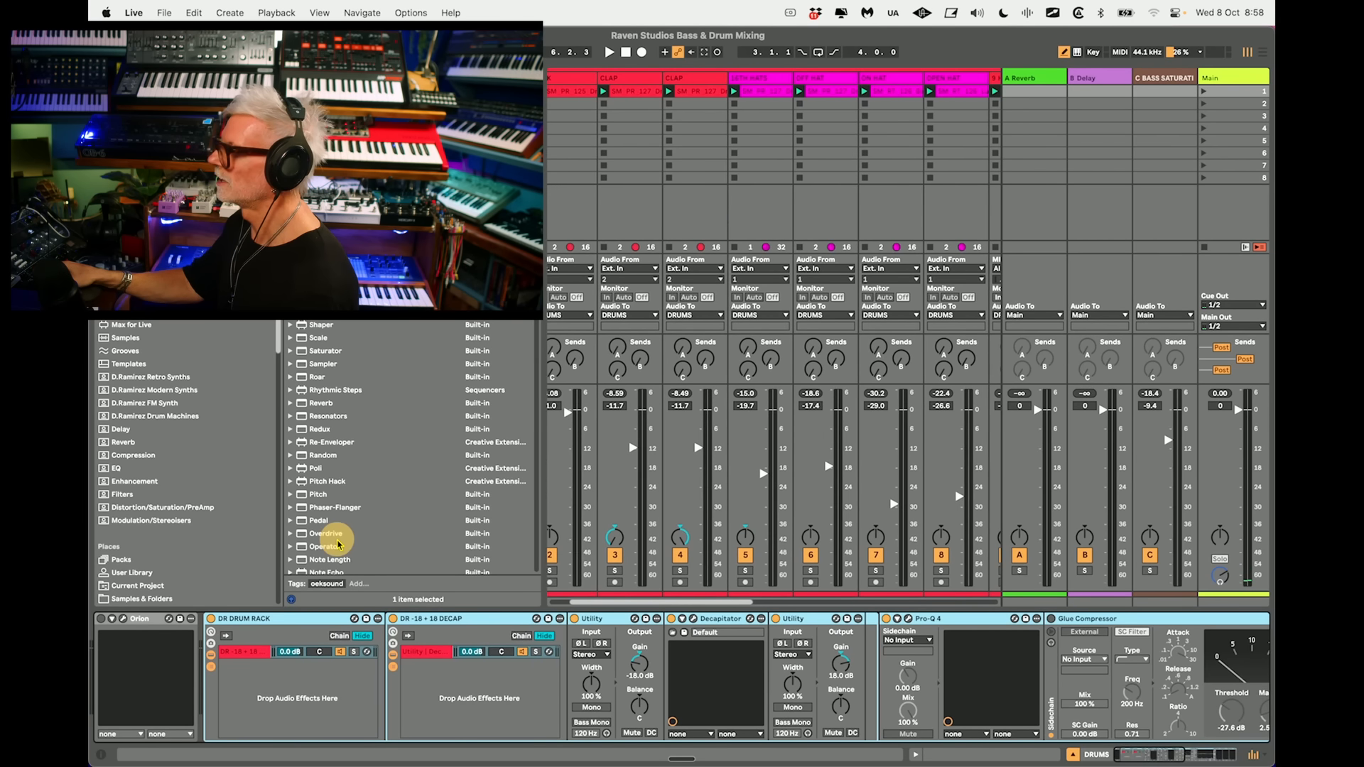
pyautogui.doubleClick(287, 625)
pyautogui.hscroll(8, 723, 268)
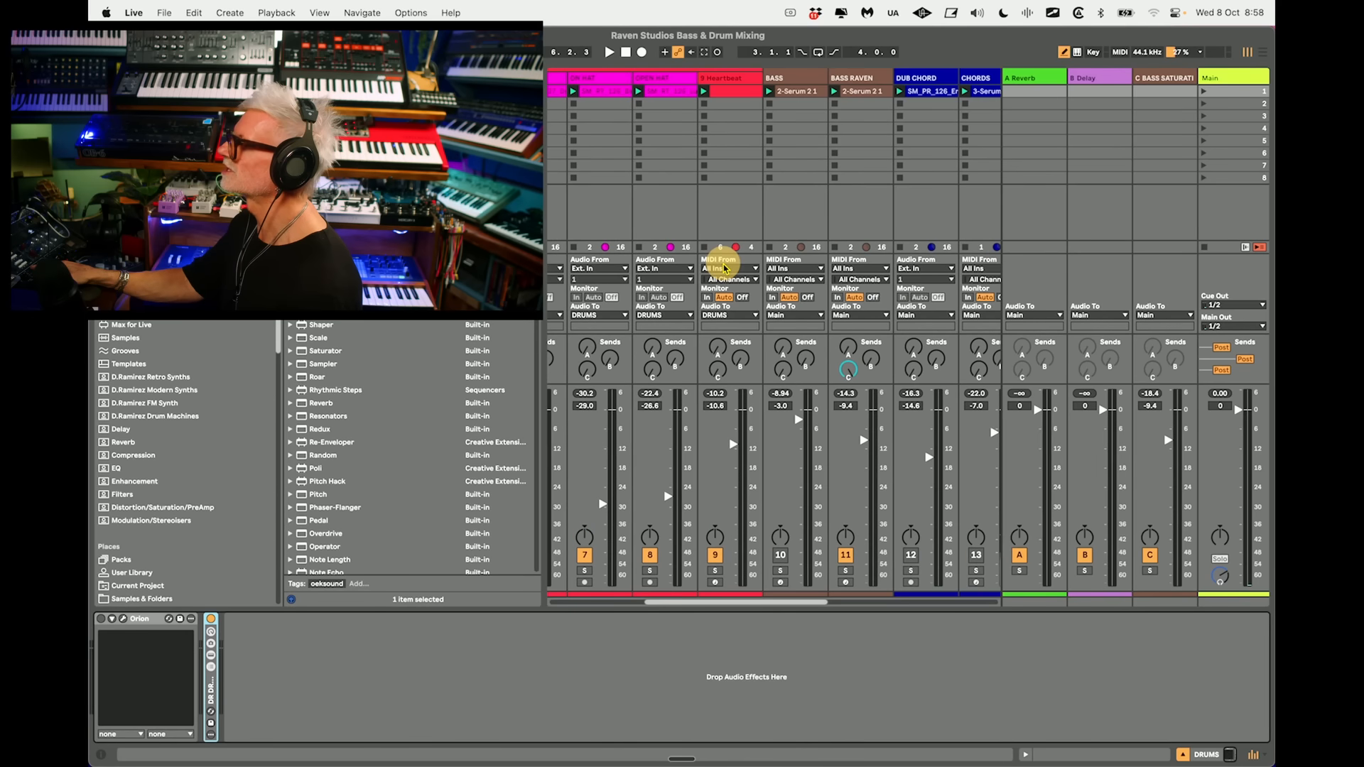
pyautogui.hscroll(2, 849, 195)
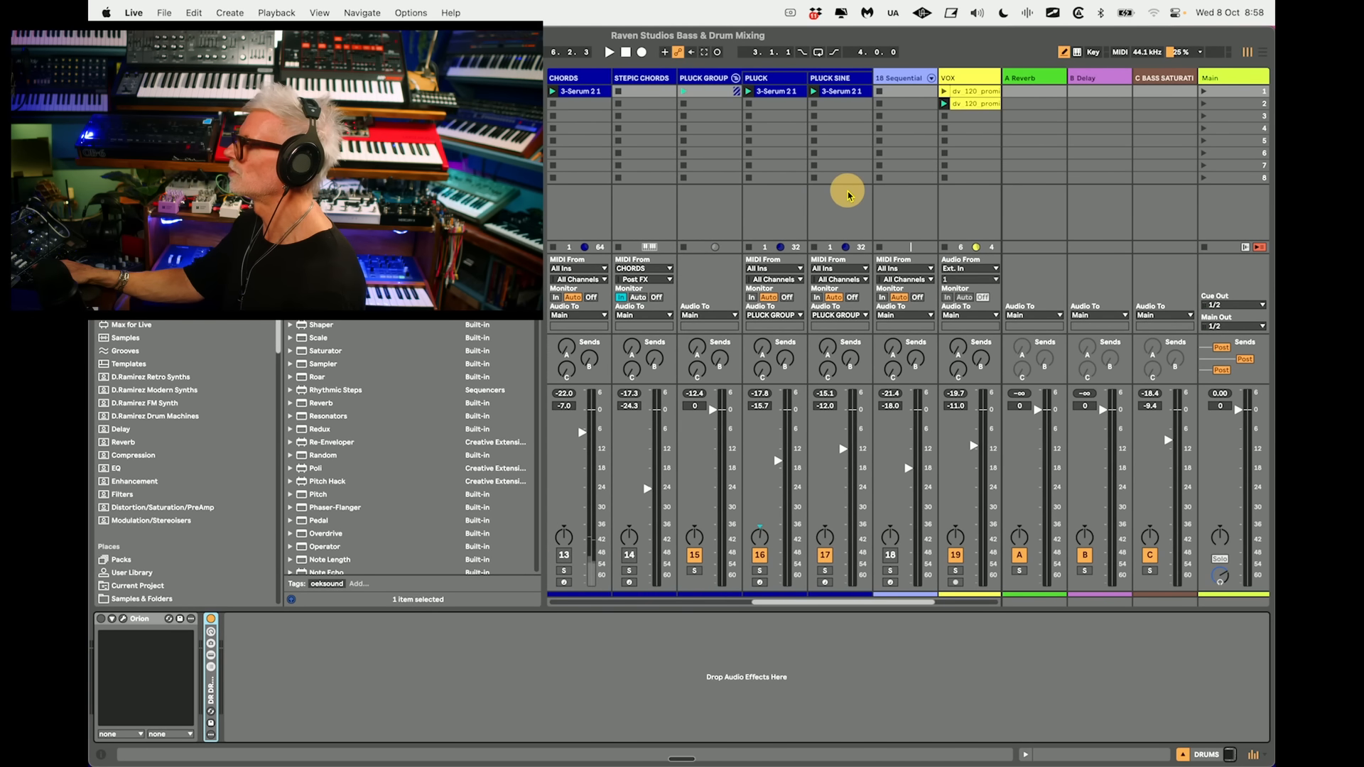